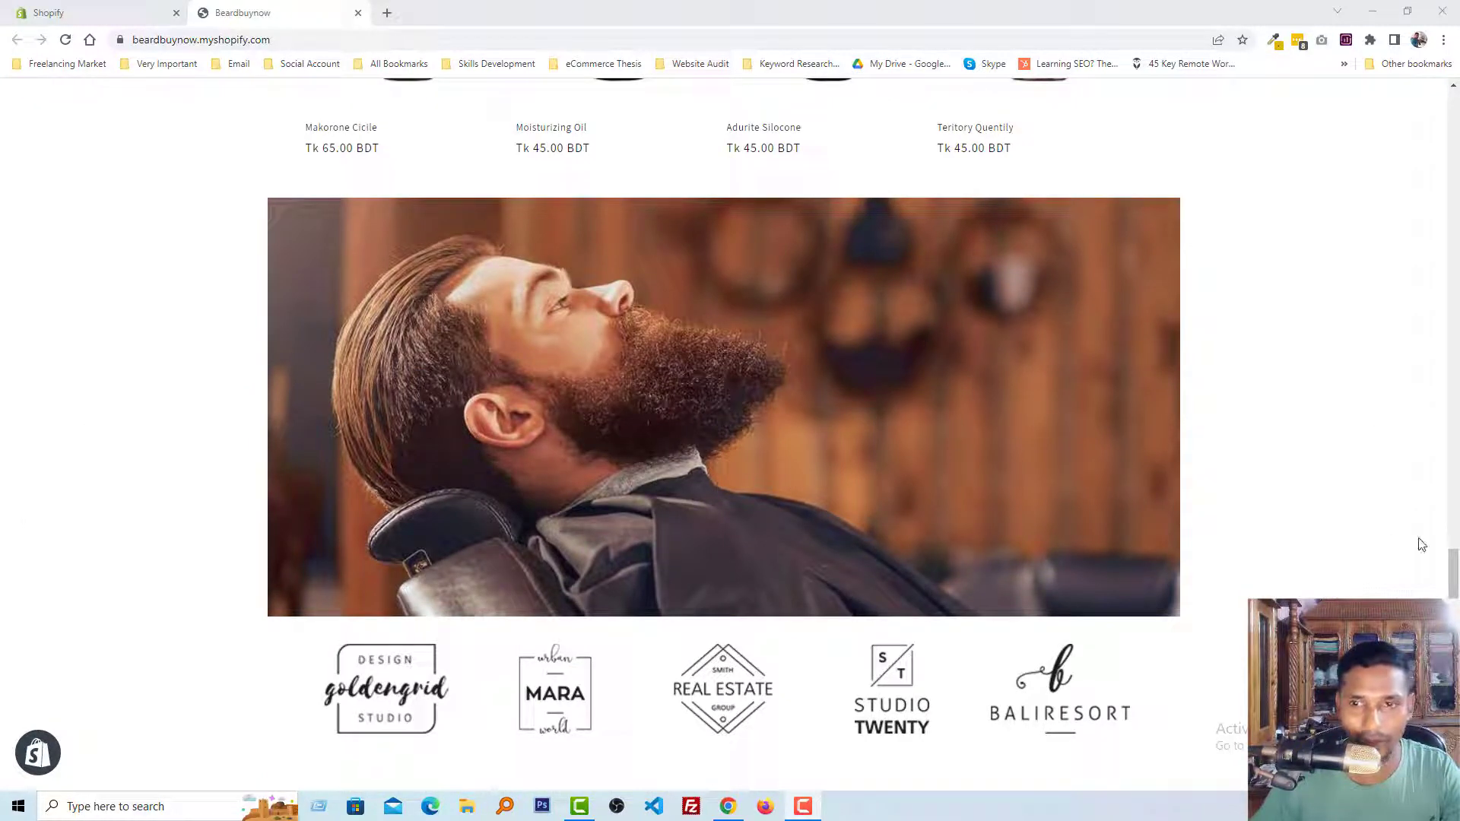
Review the storefront home page from the header menu down to the footer.
scroll(183, 551, up, 20)
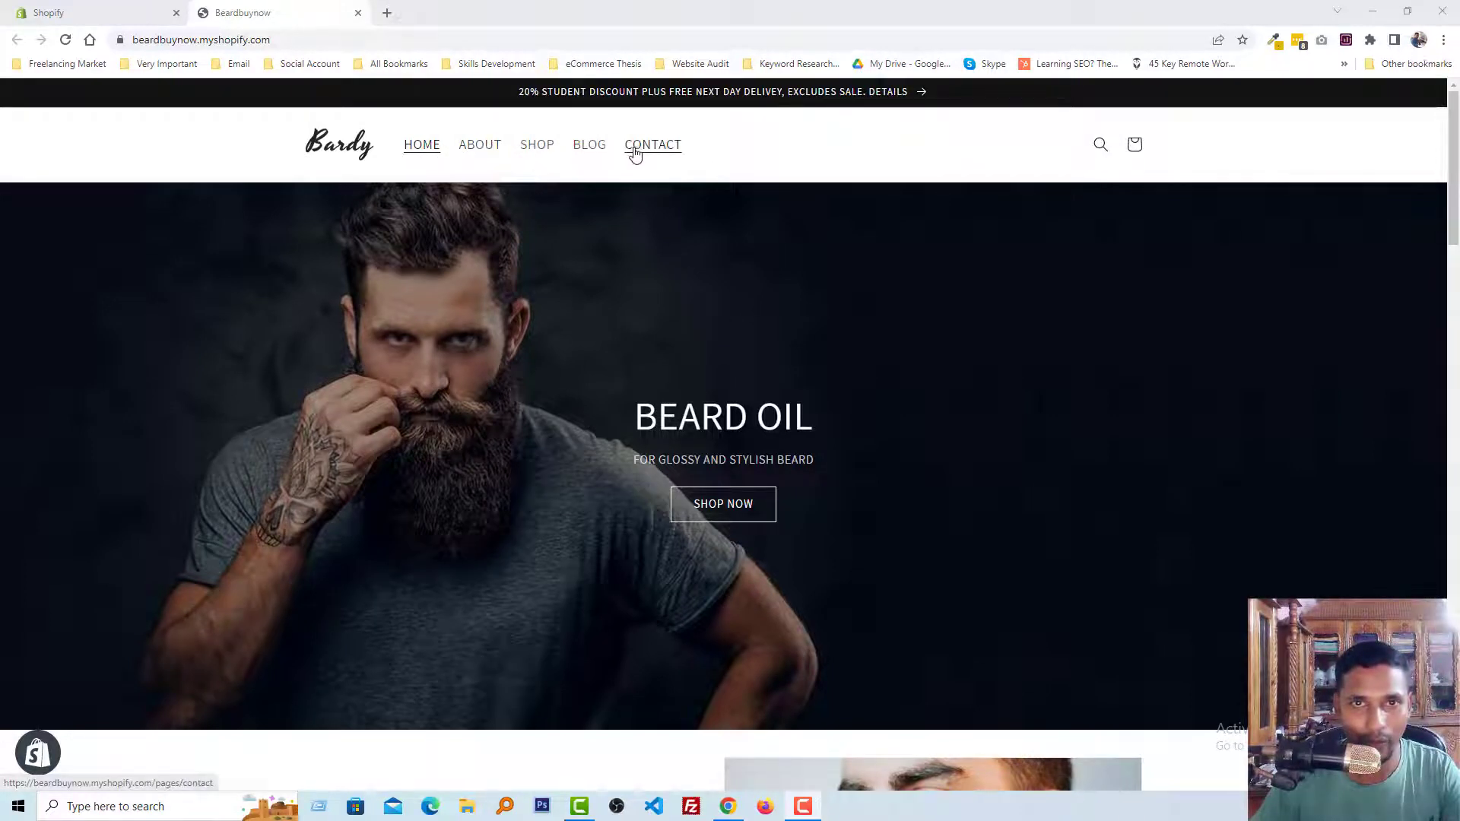
scroll(695, 167, down, 5)
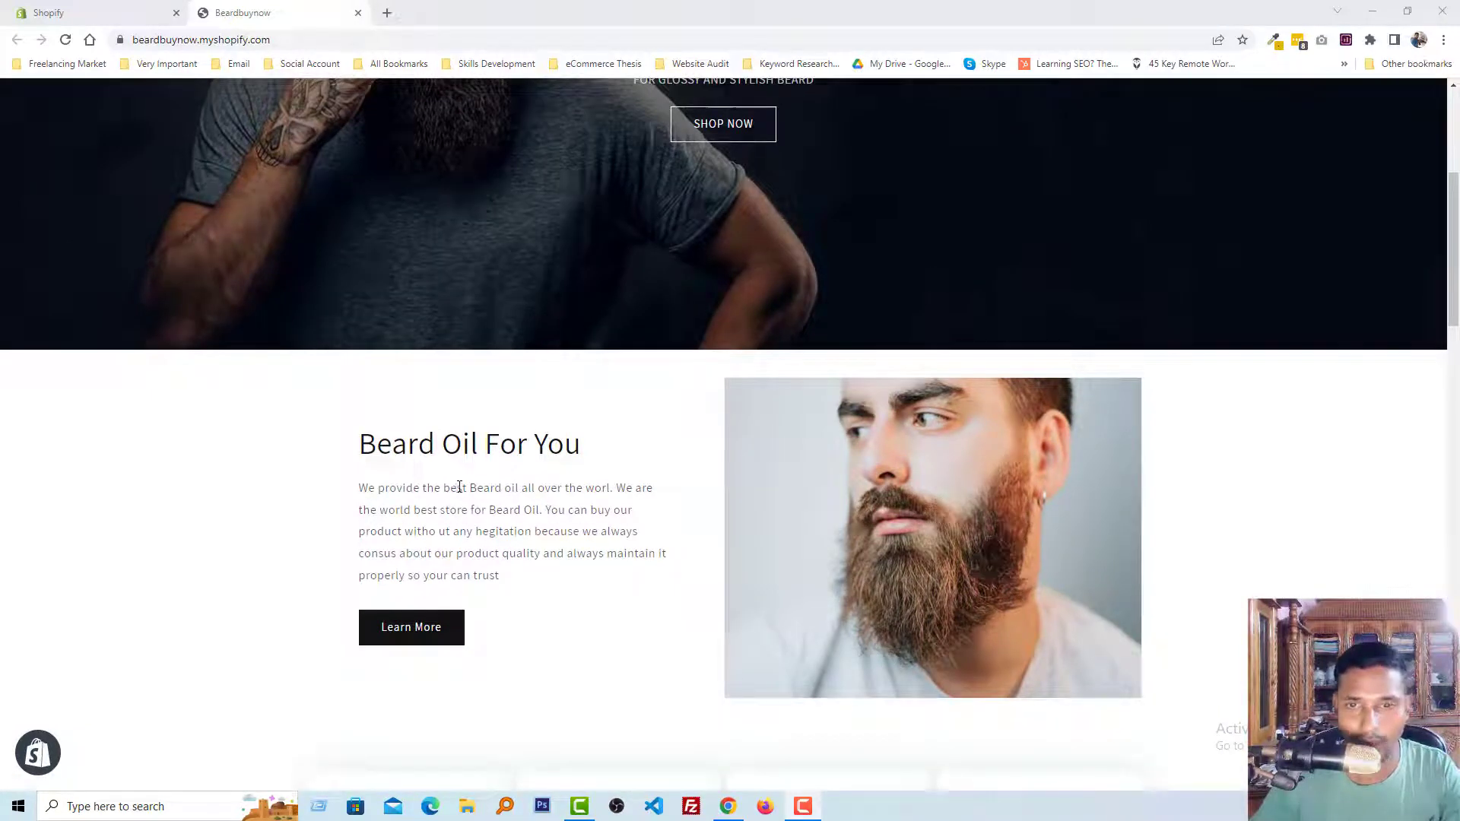
scroll(459, 487, down, 20)
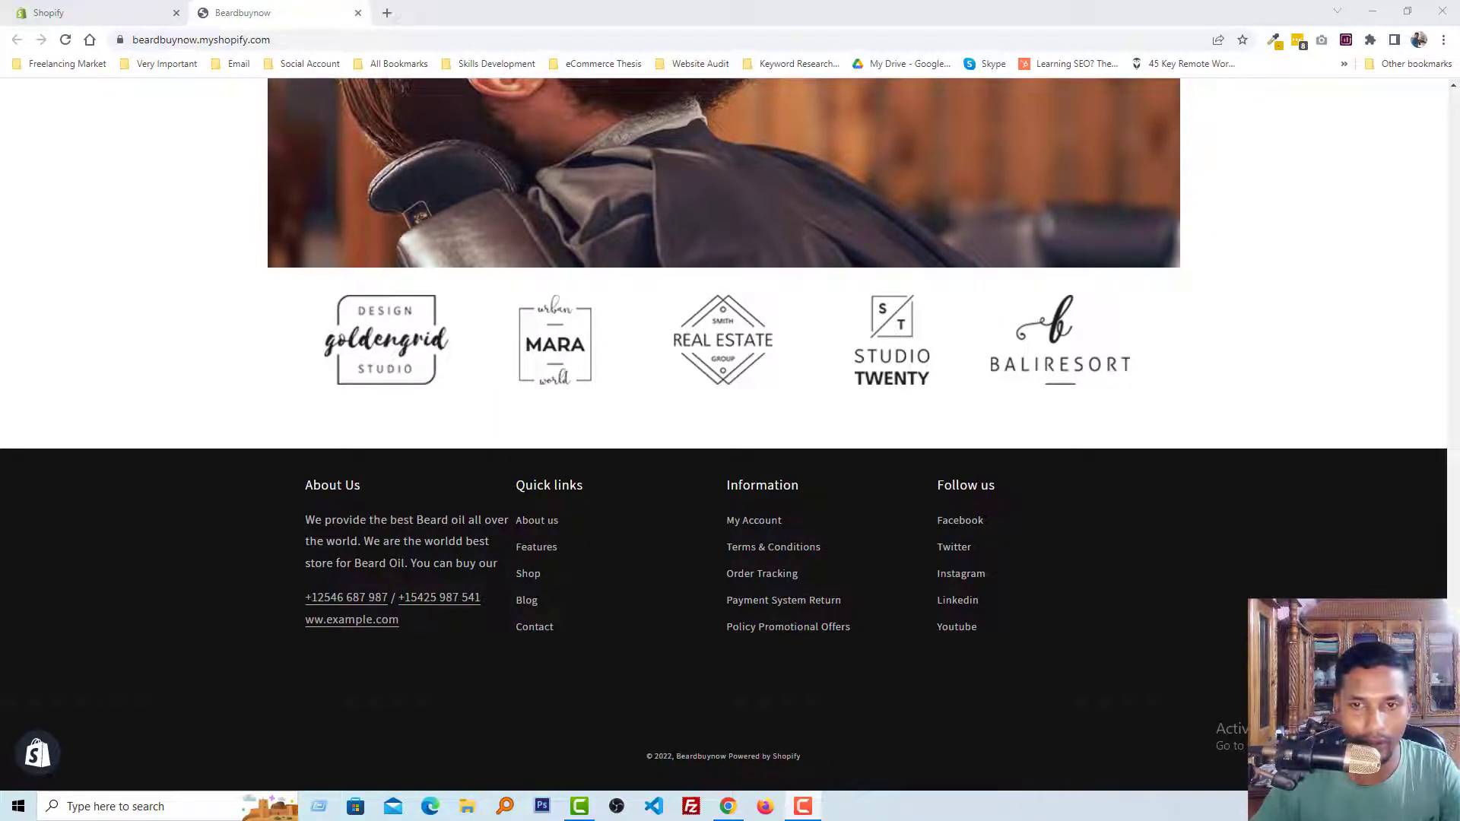
scroll(631, 684, up, 20)
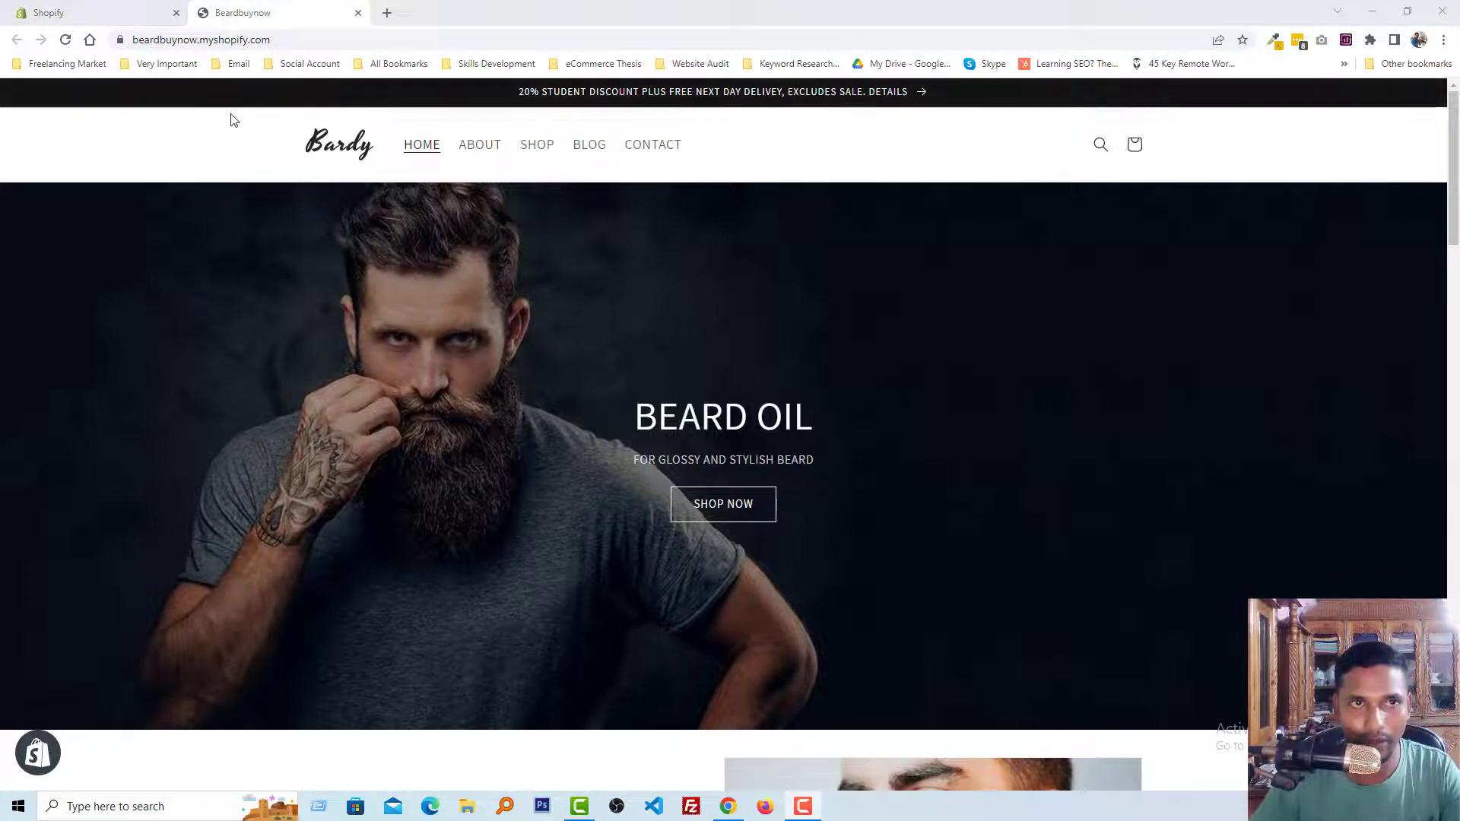
Open the Dawn theme for customization and expand the Typography section of its theme settings.
click(76, 10)
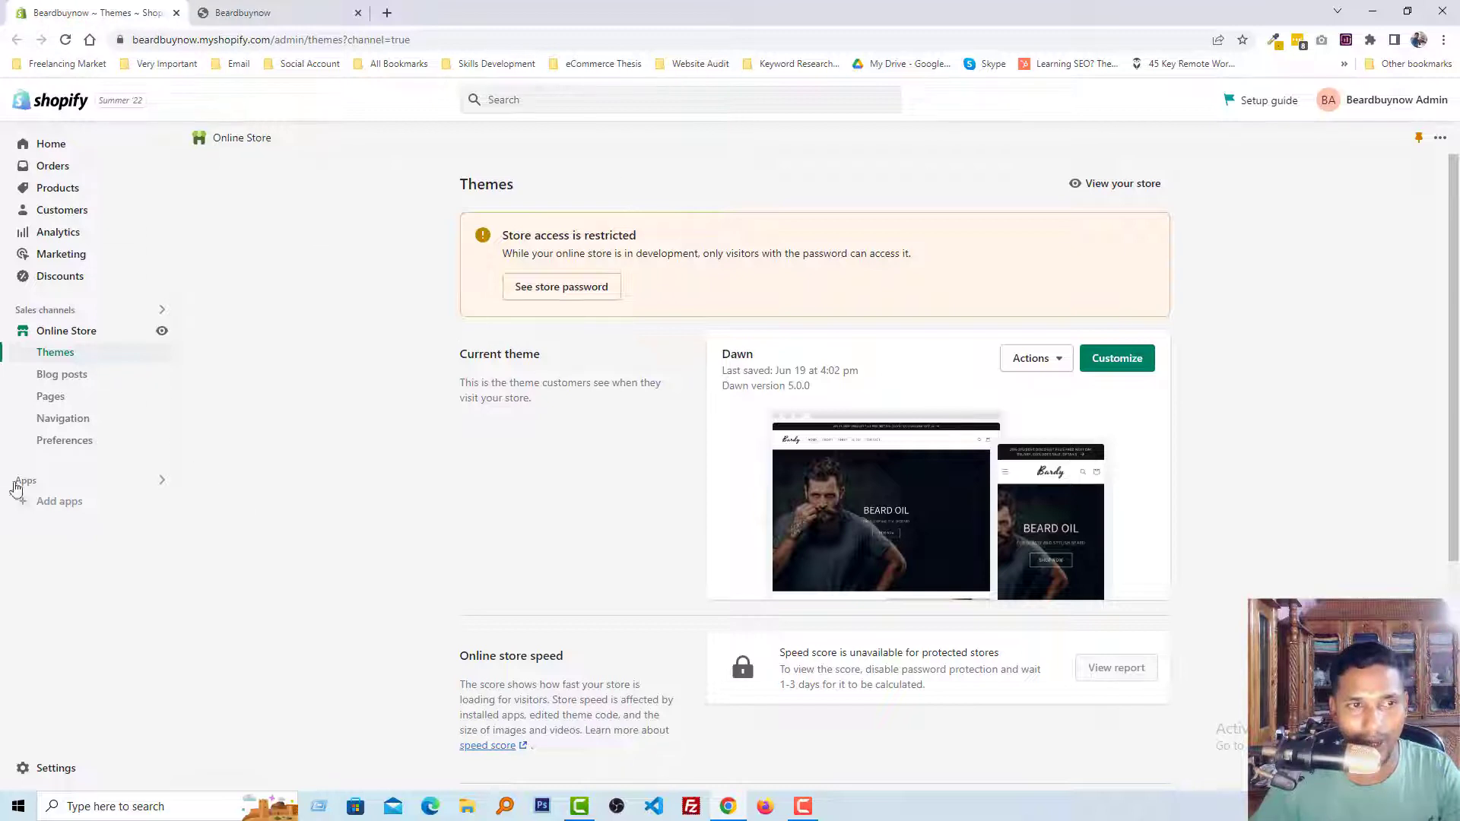
click(1112, 360)
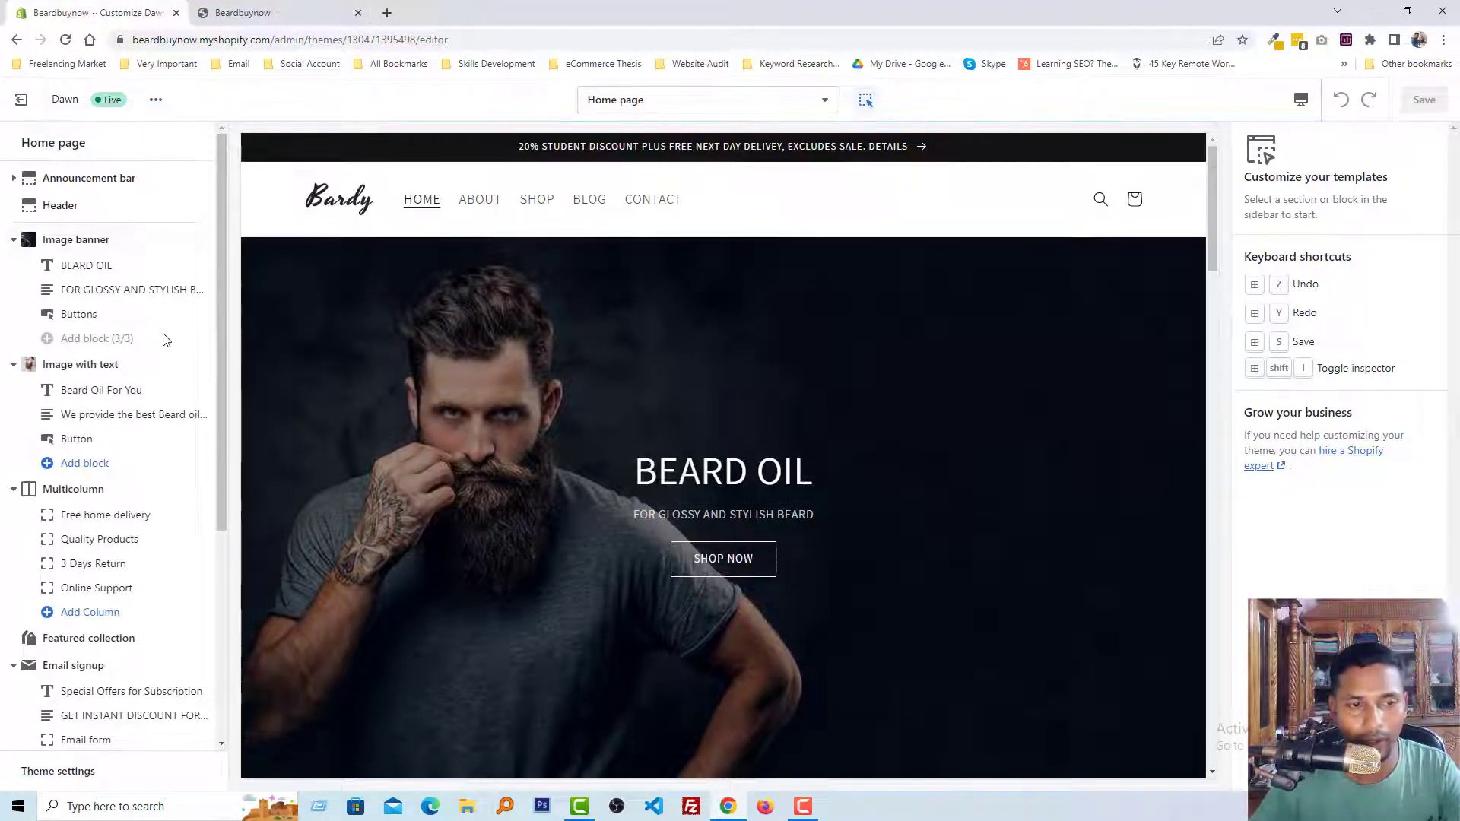
click(91, 772)
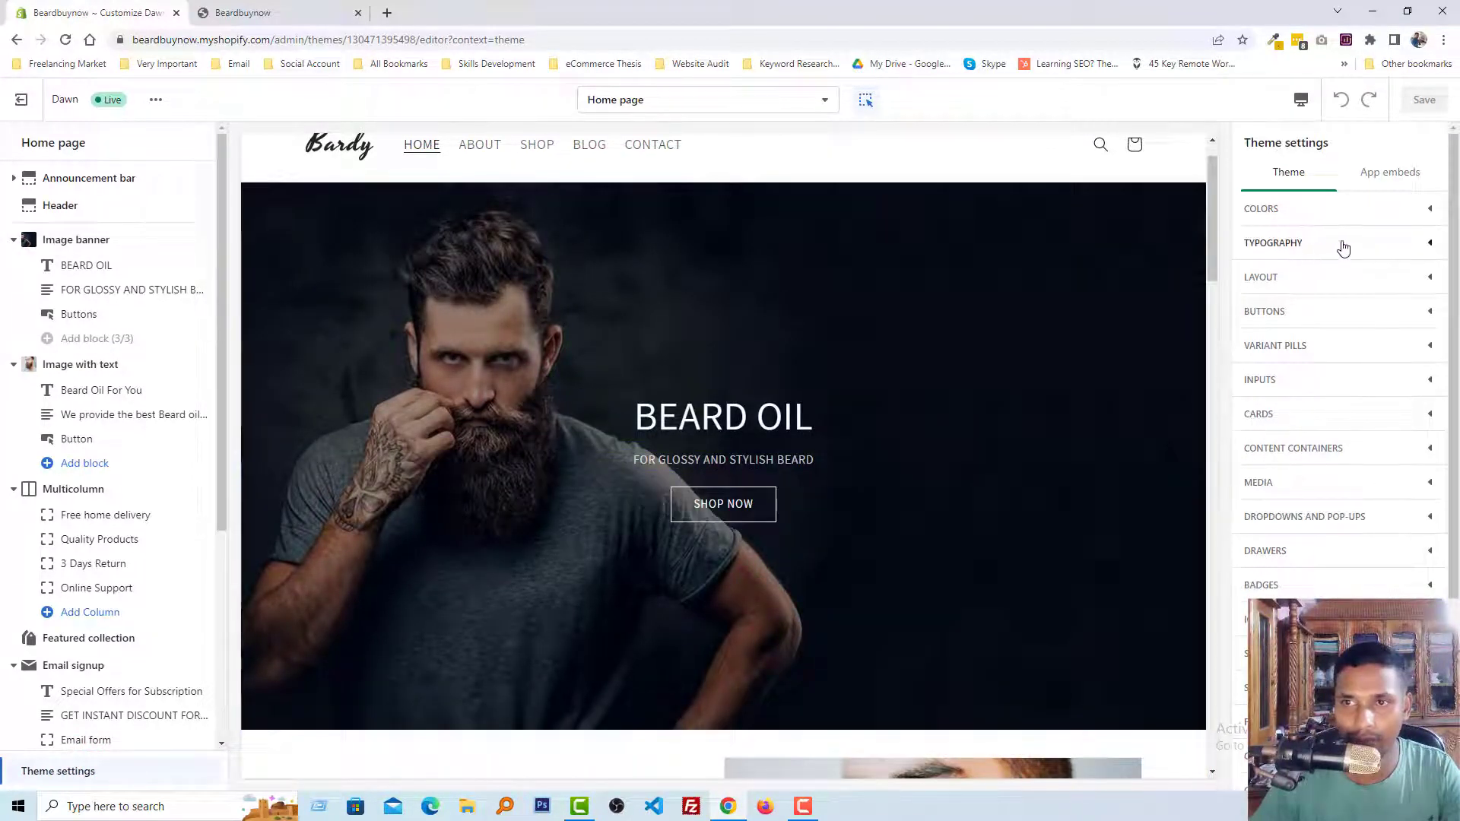
click(1342, 244)
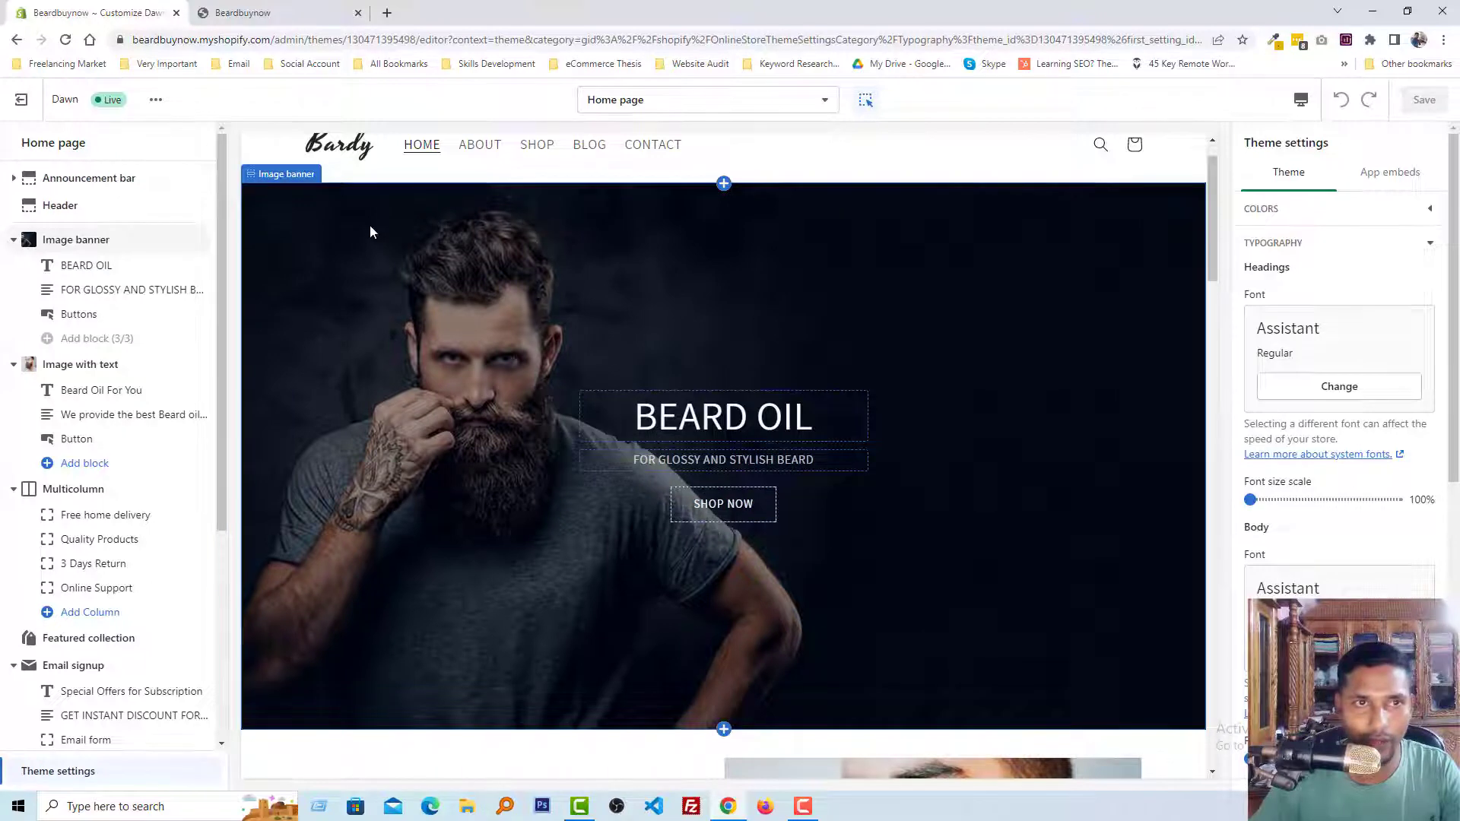
scroll(502, 194, up, 1)
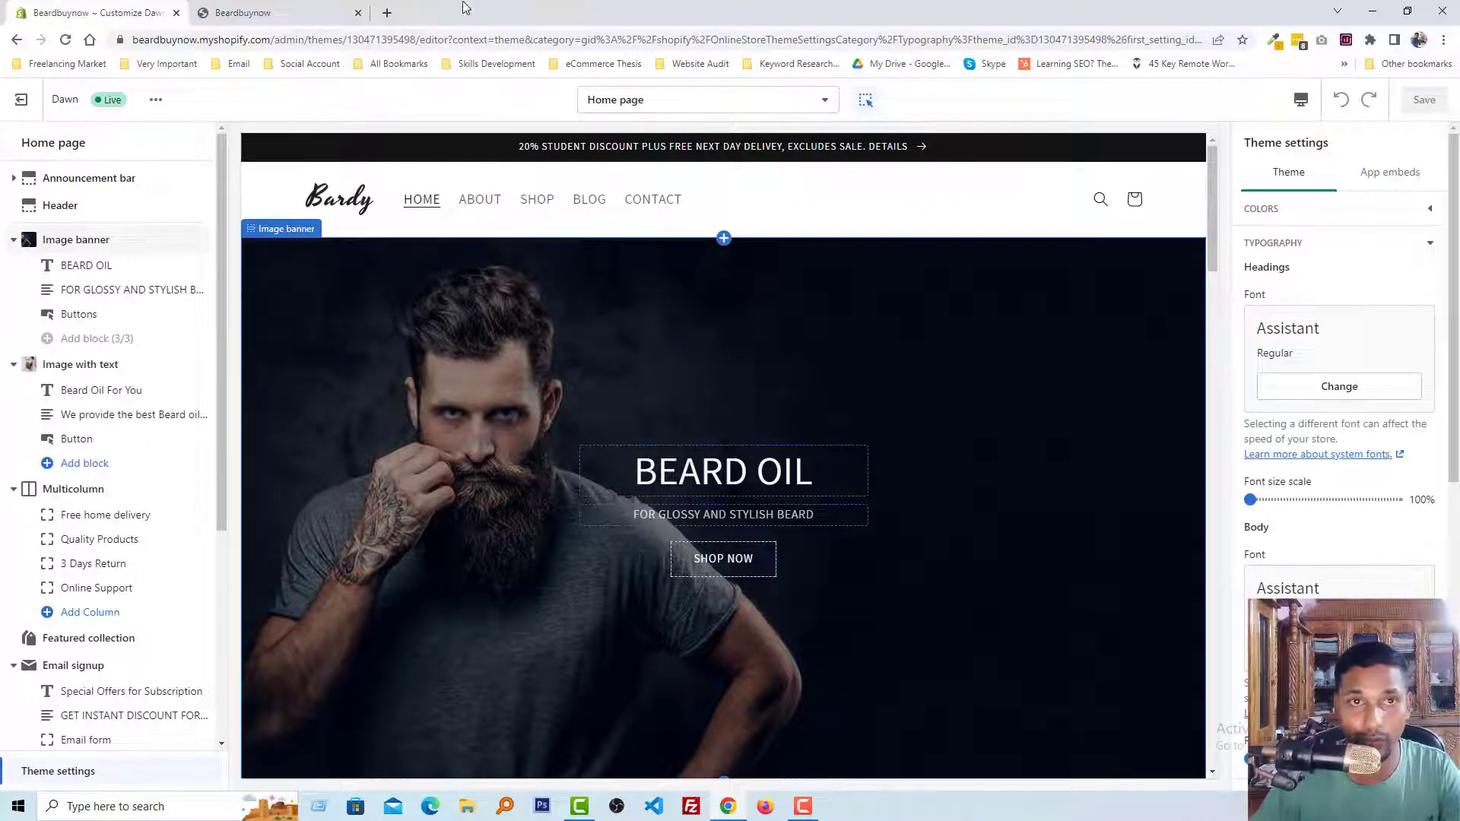
Search Google for "google font combinations" in a new browser tab and copy the font name Lobster from the pairings list.
click(387, 13)
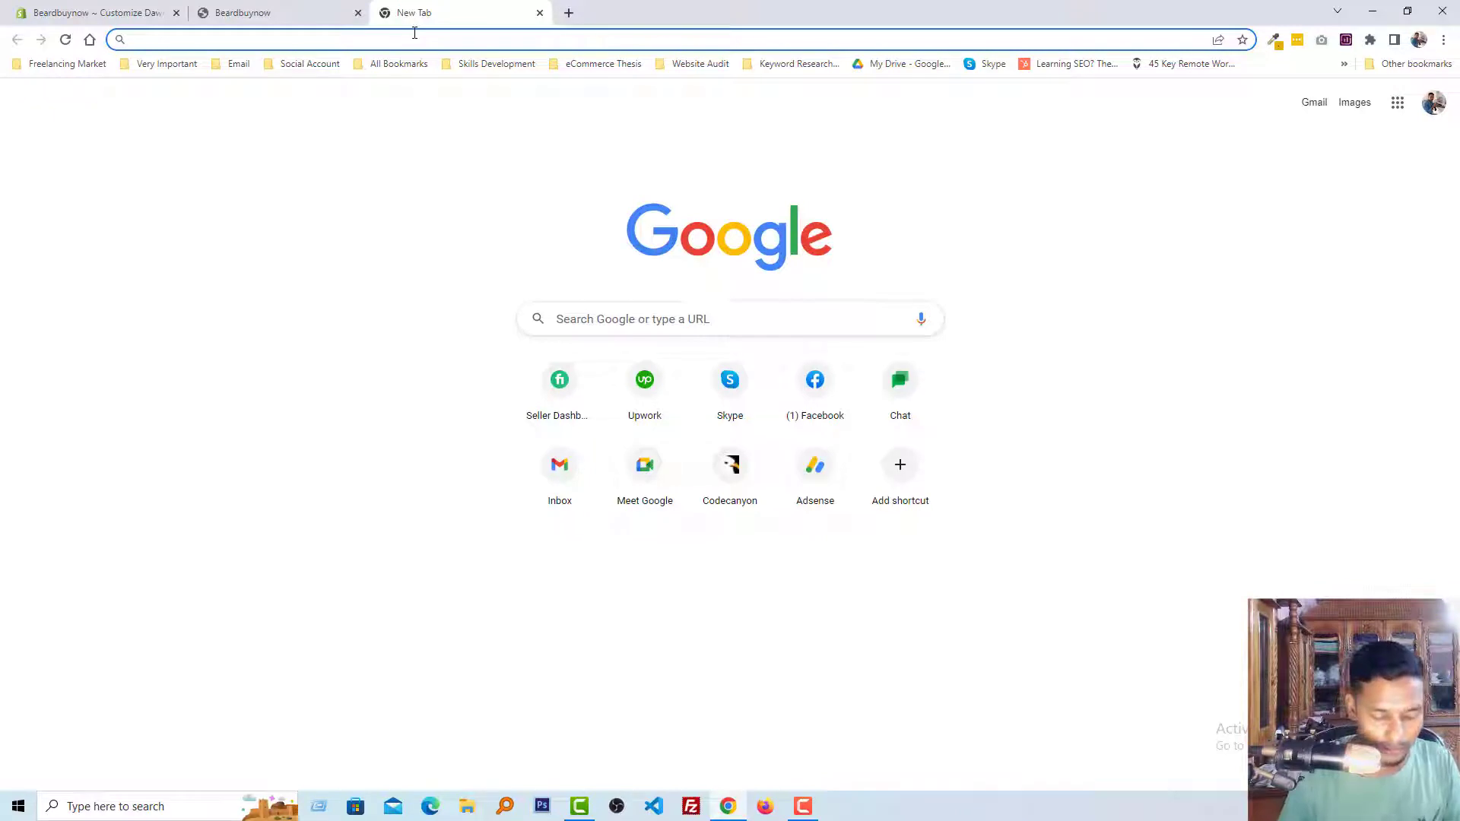
text(google font)
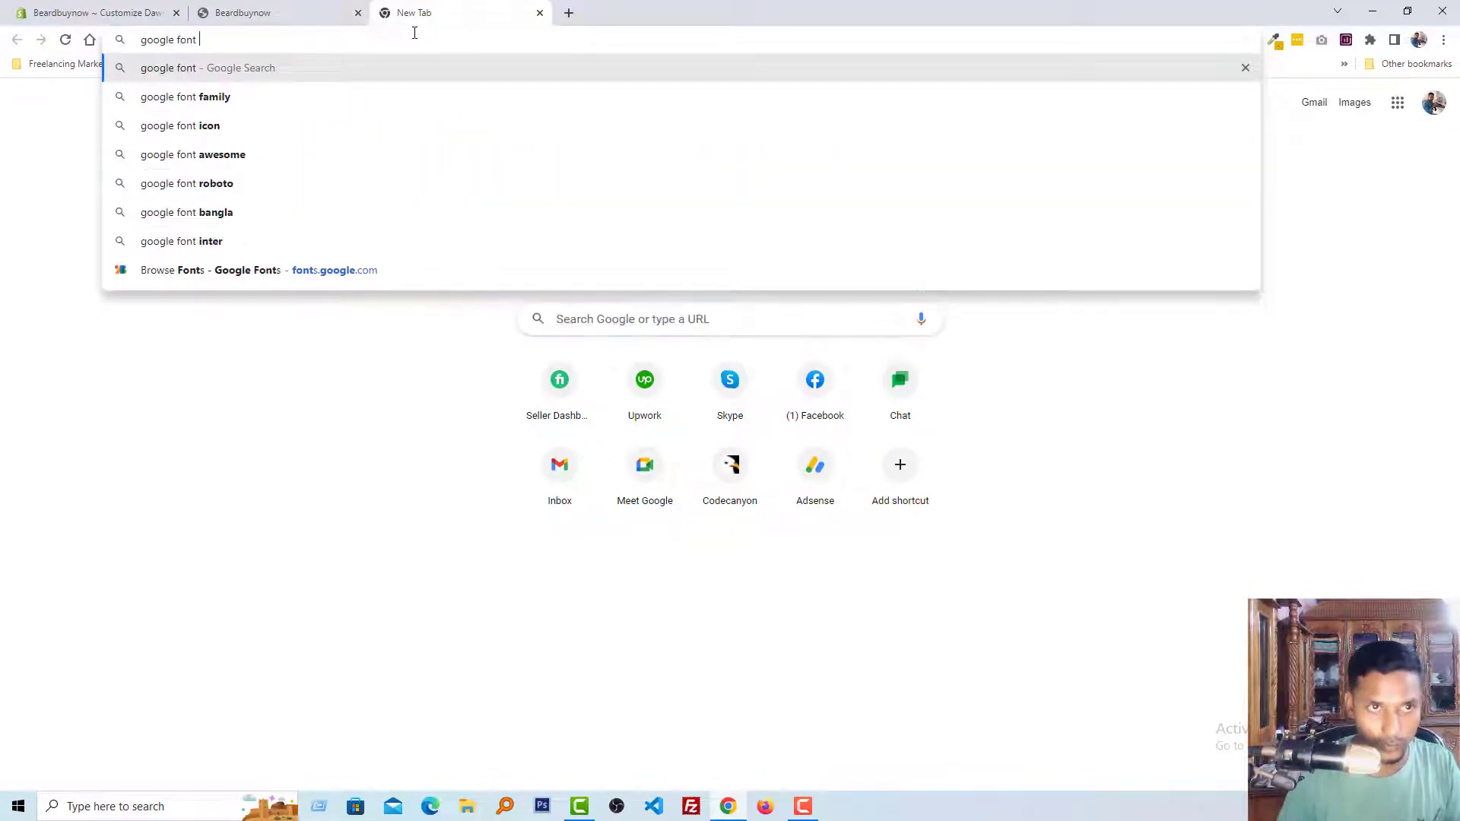
text( combi)
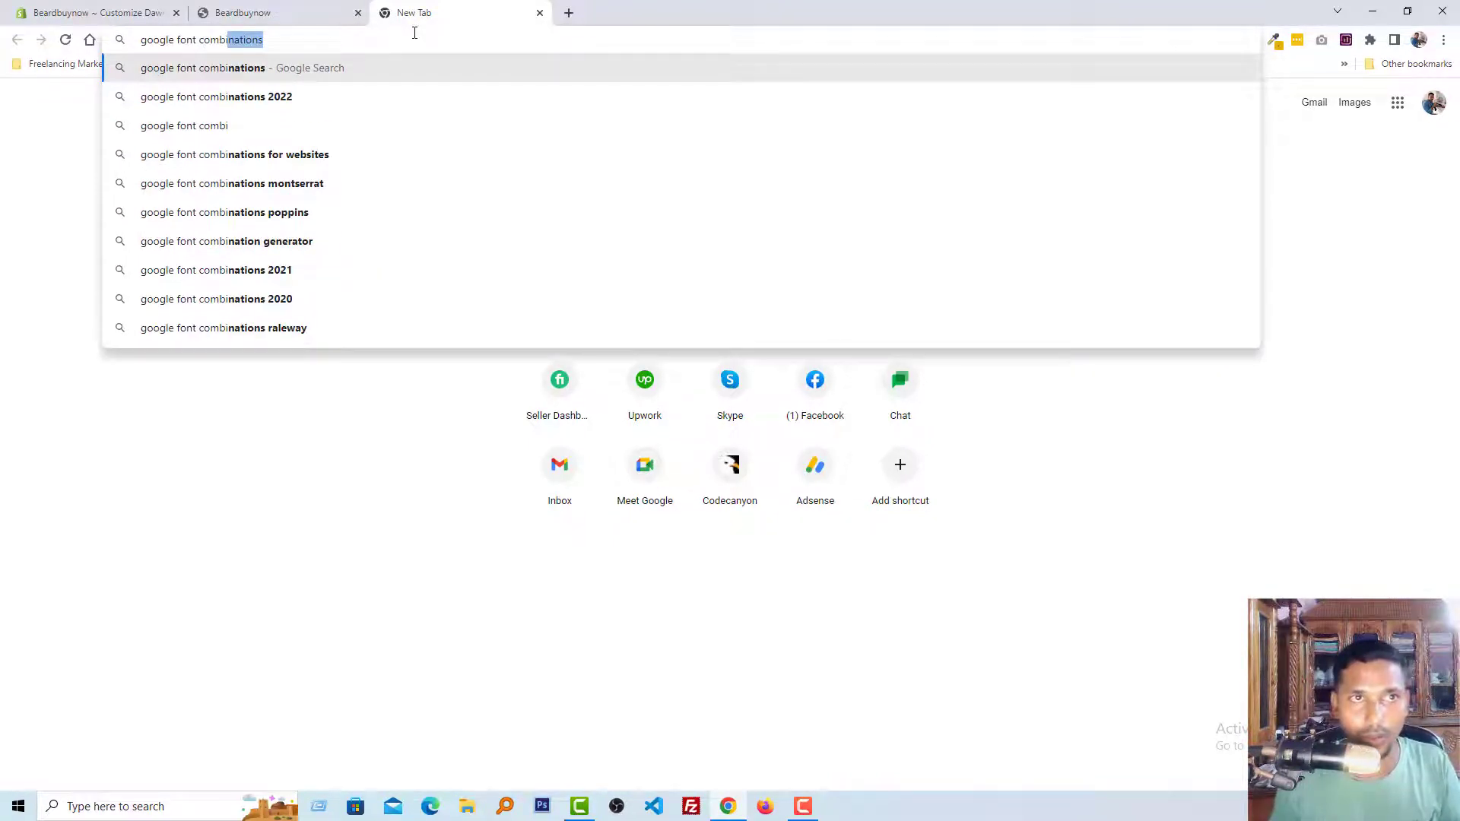
key(Return)
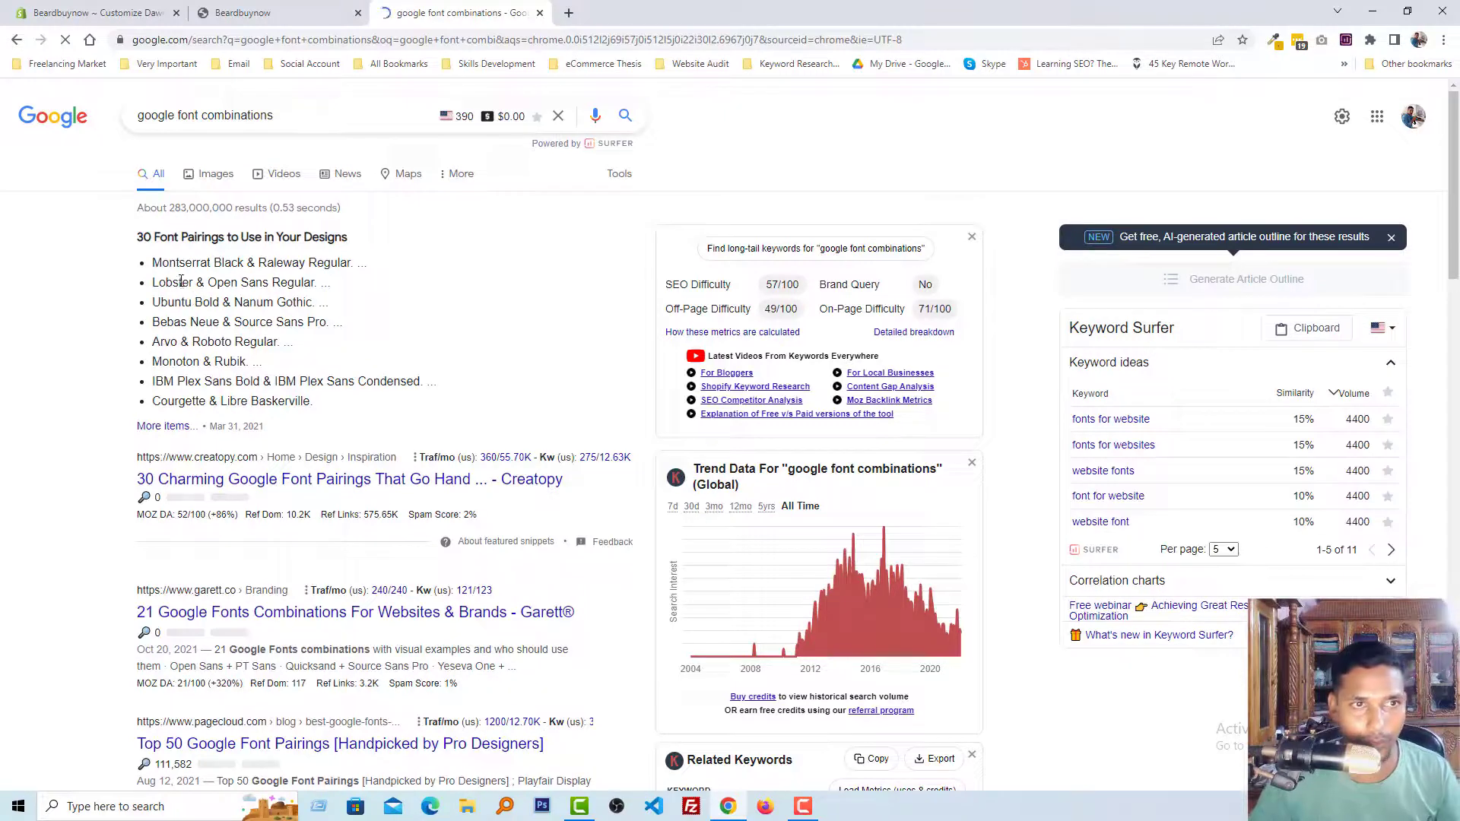
double_click(178, 282)
key(ctrl+c)
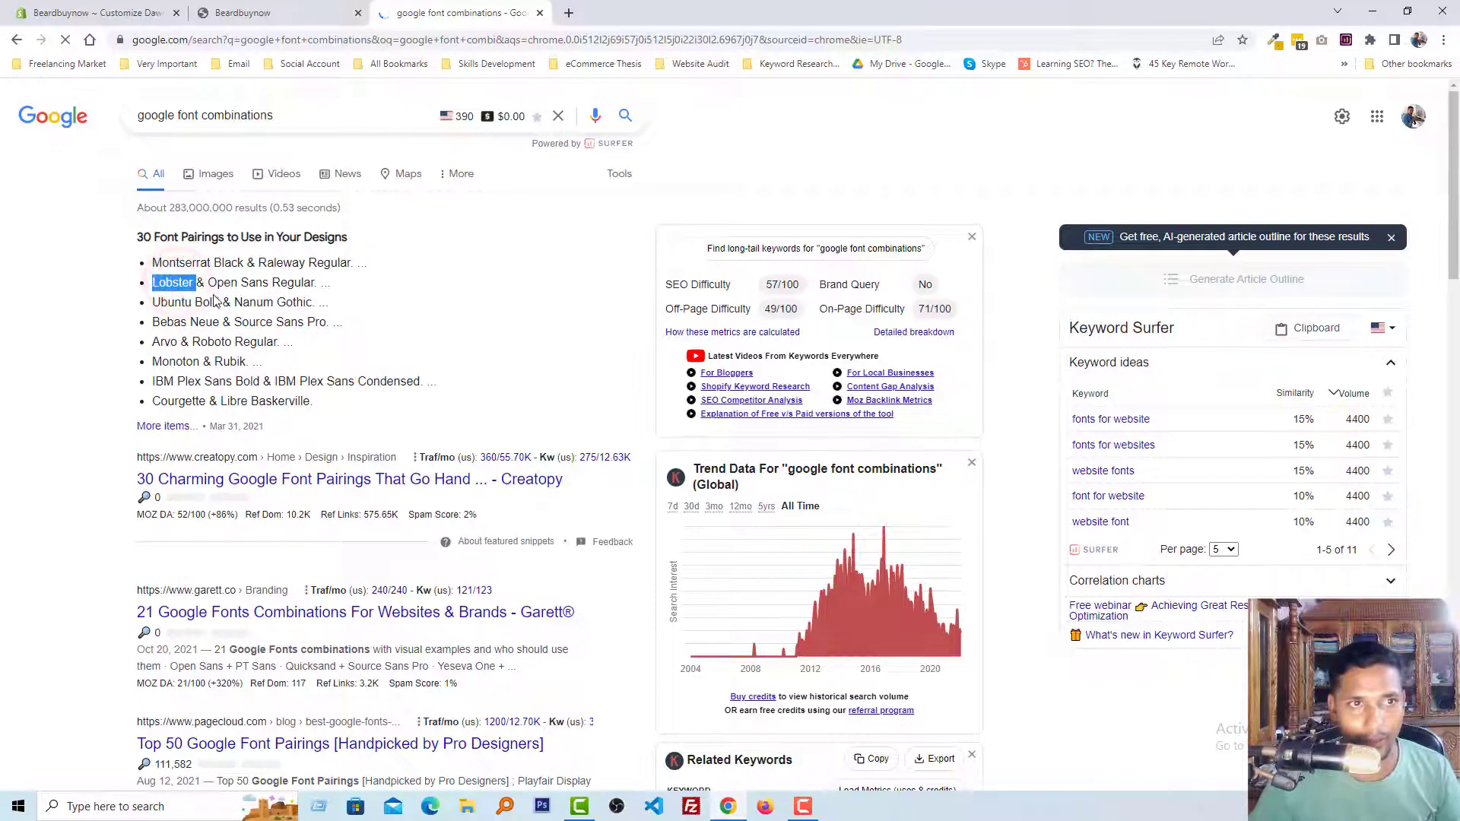
Choose Lobster as the theme's headings font in the Shopify theme editor and check the headings in the home page preview.
click(157, 9)
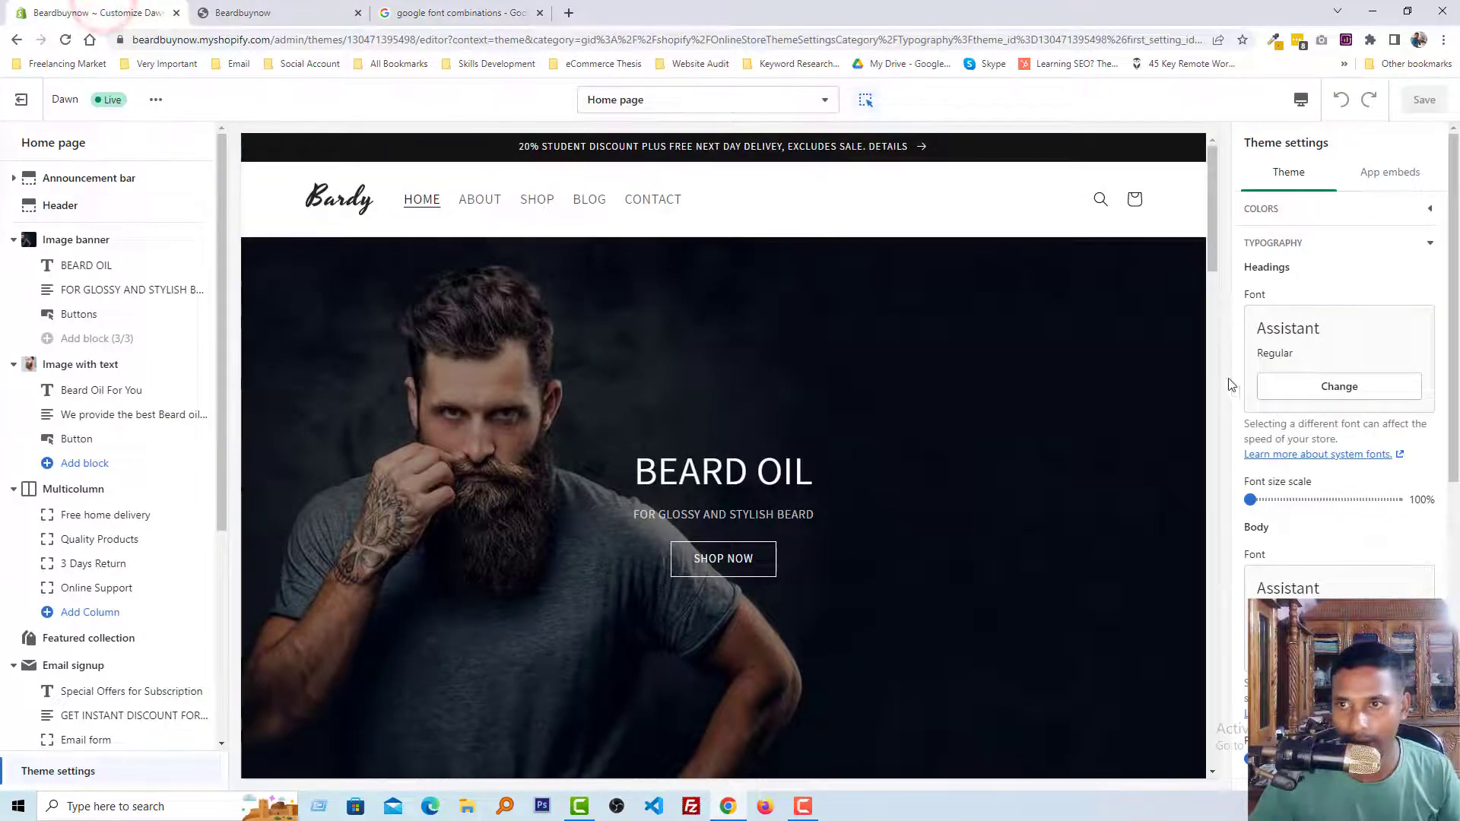
click(1316, 385)
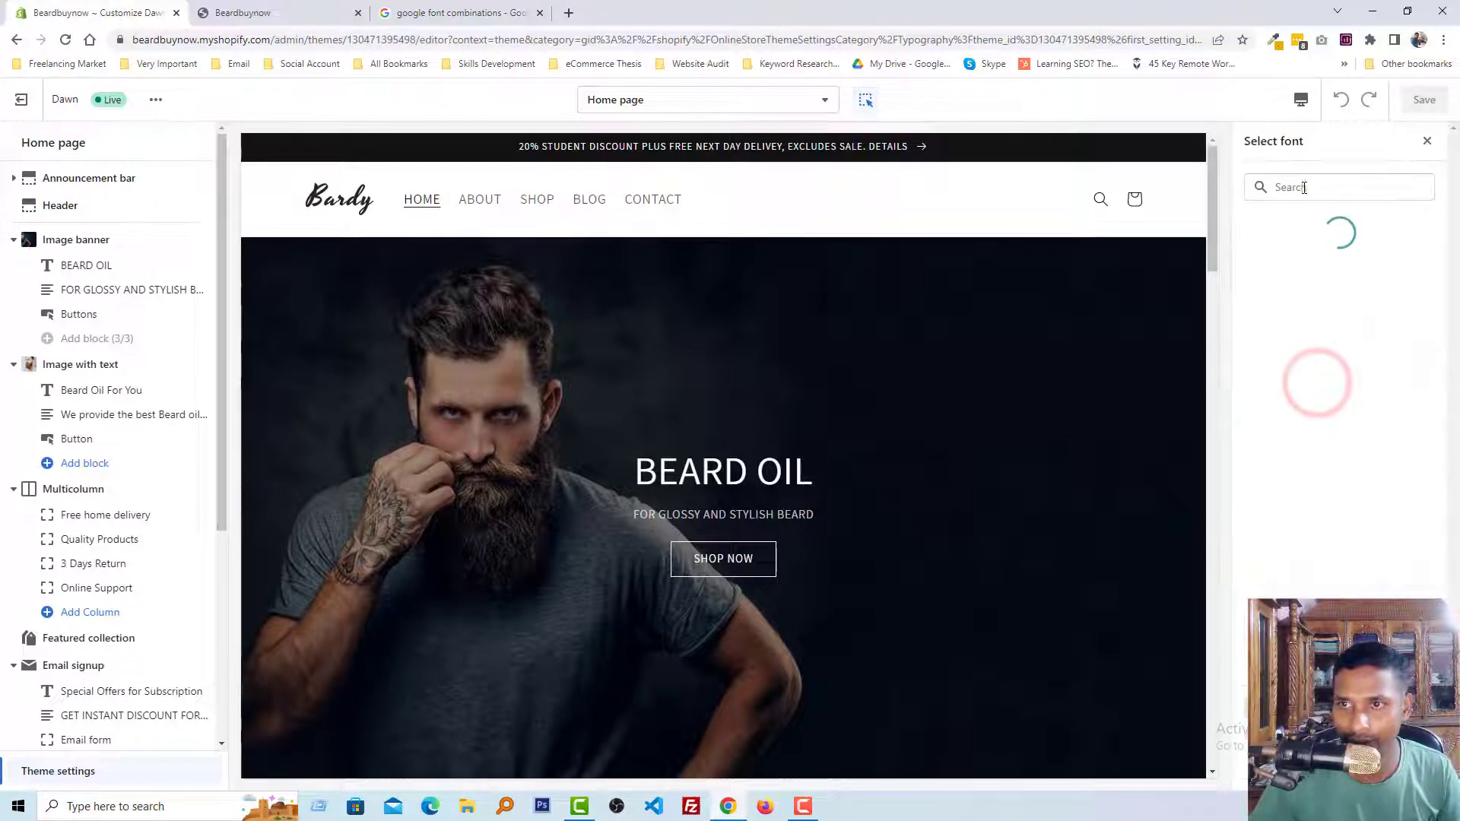
click(1307, 186)
key(ctrl+v)
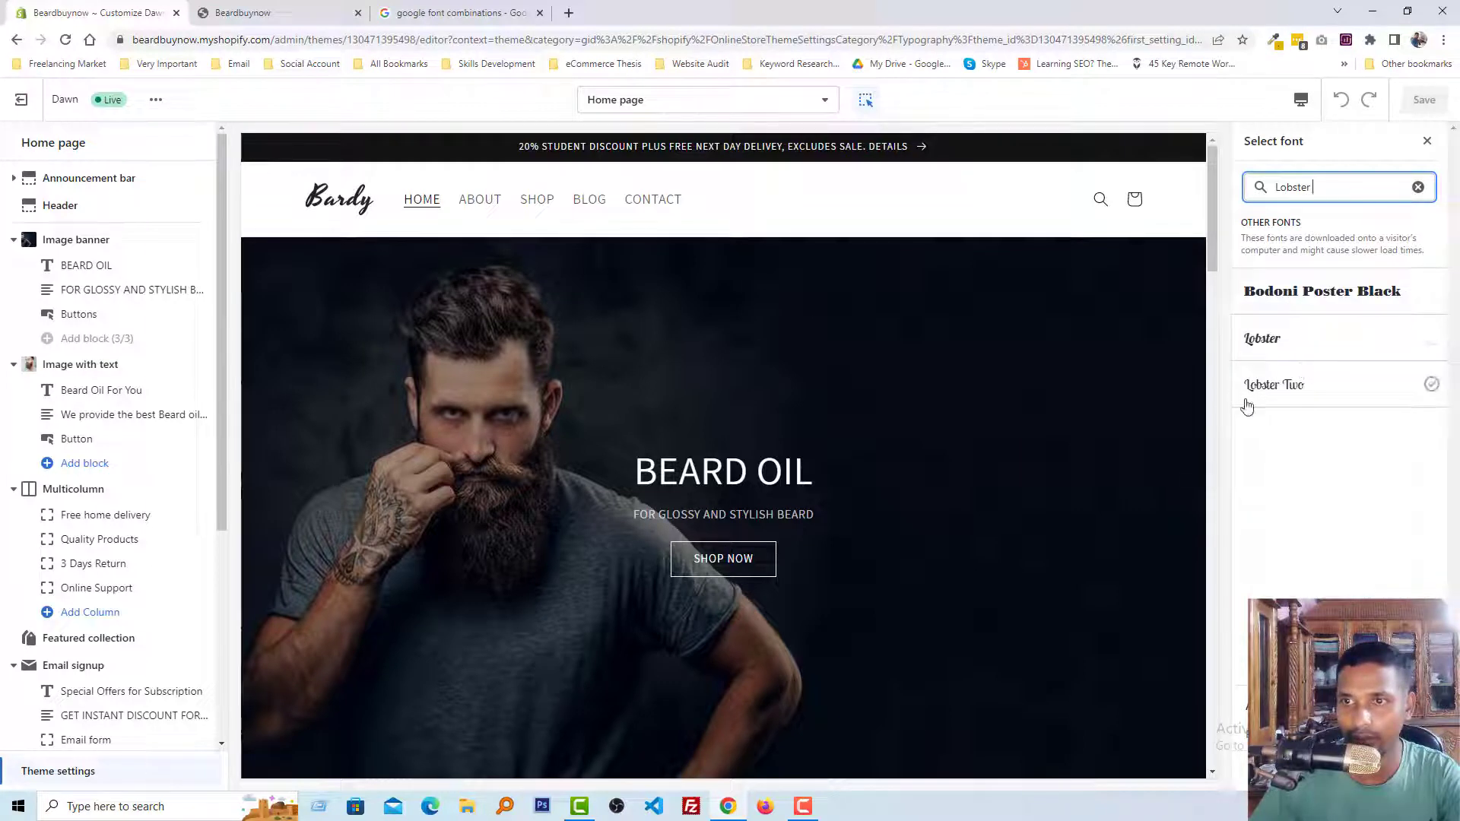
click(1291, 337)
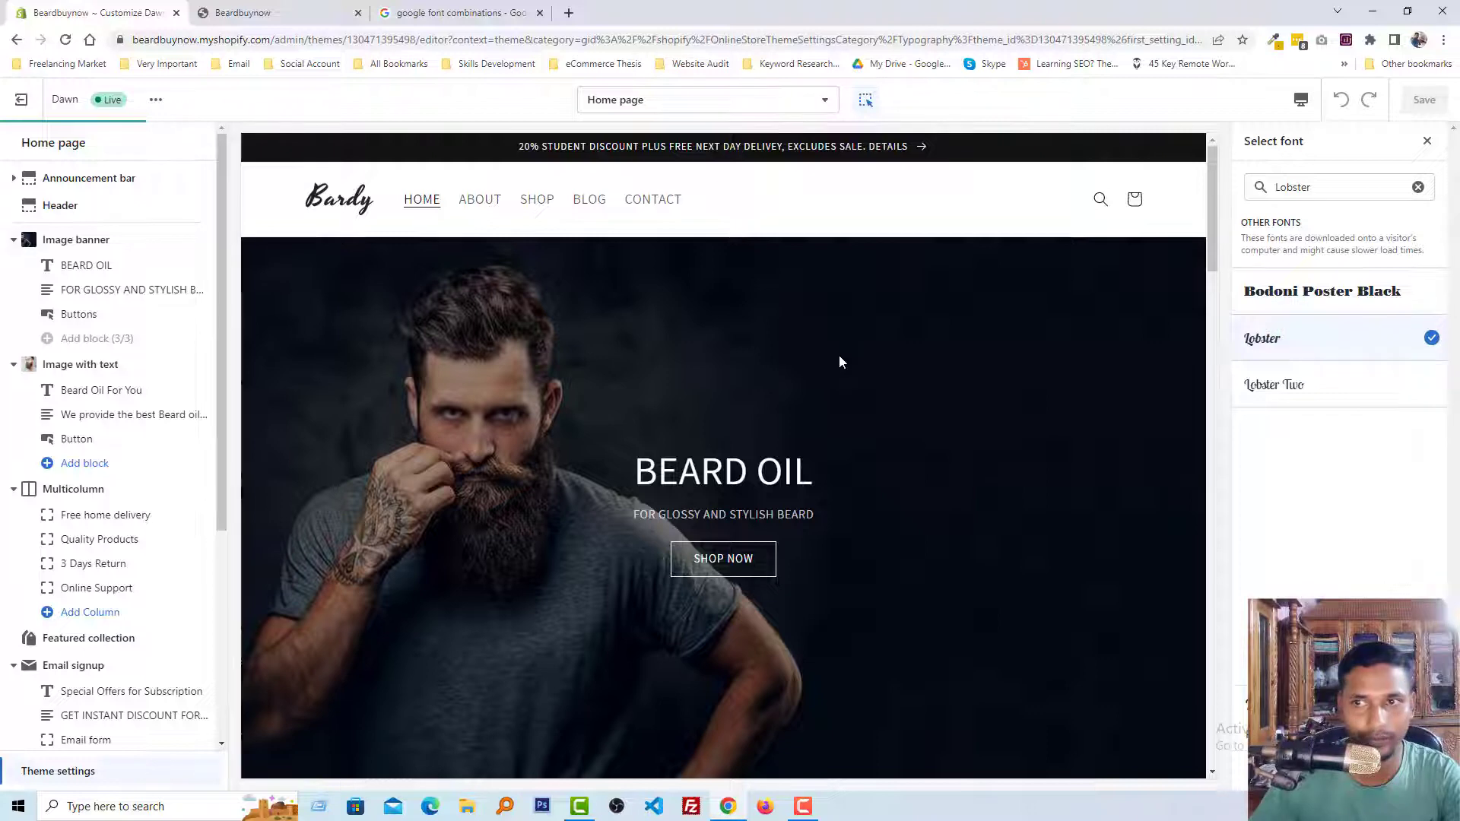
scroll(838, 354, down, 3)
scroll(658, 475, down, 3)
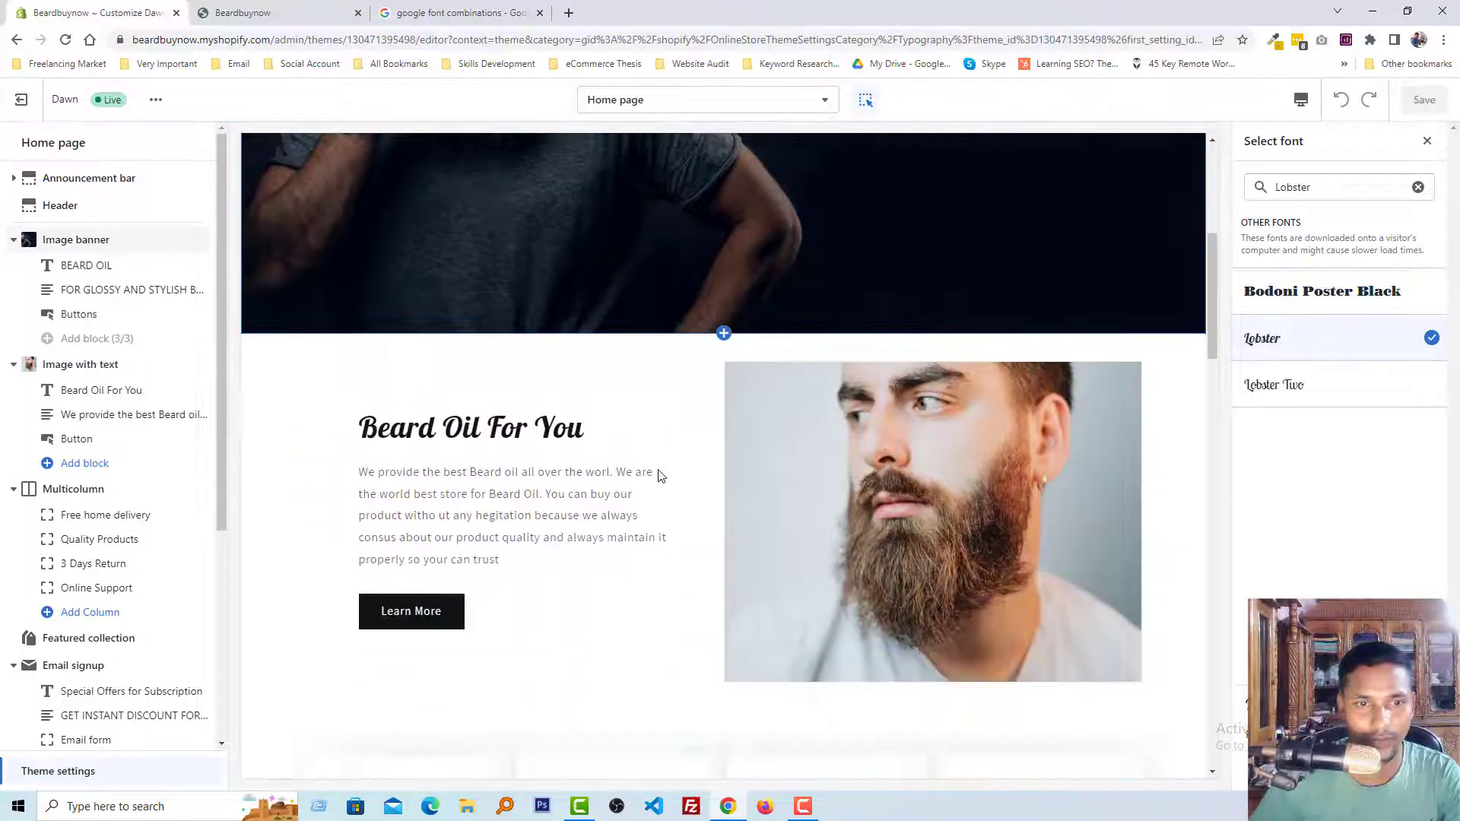
scroll(659, 475, down, 1)
scroll(485, 570, down, 2)
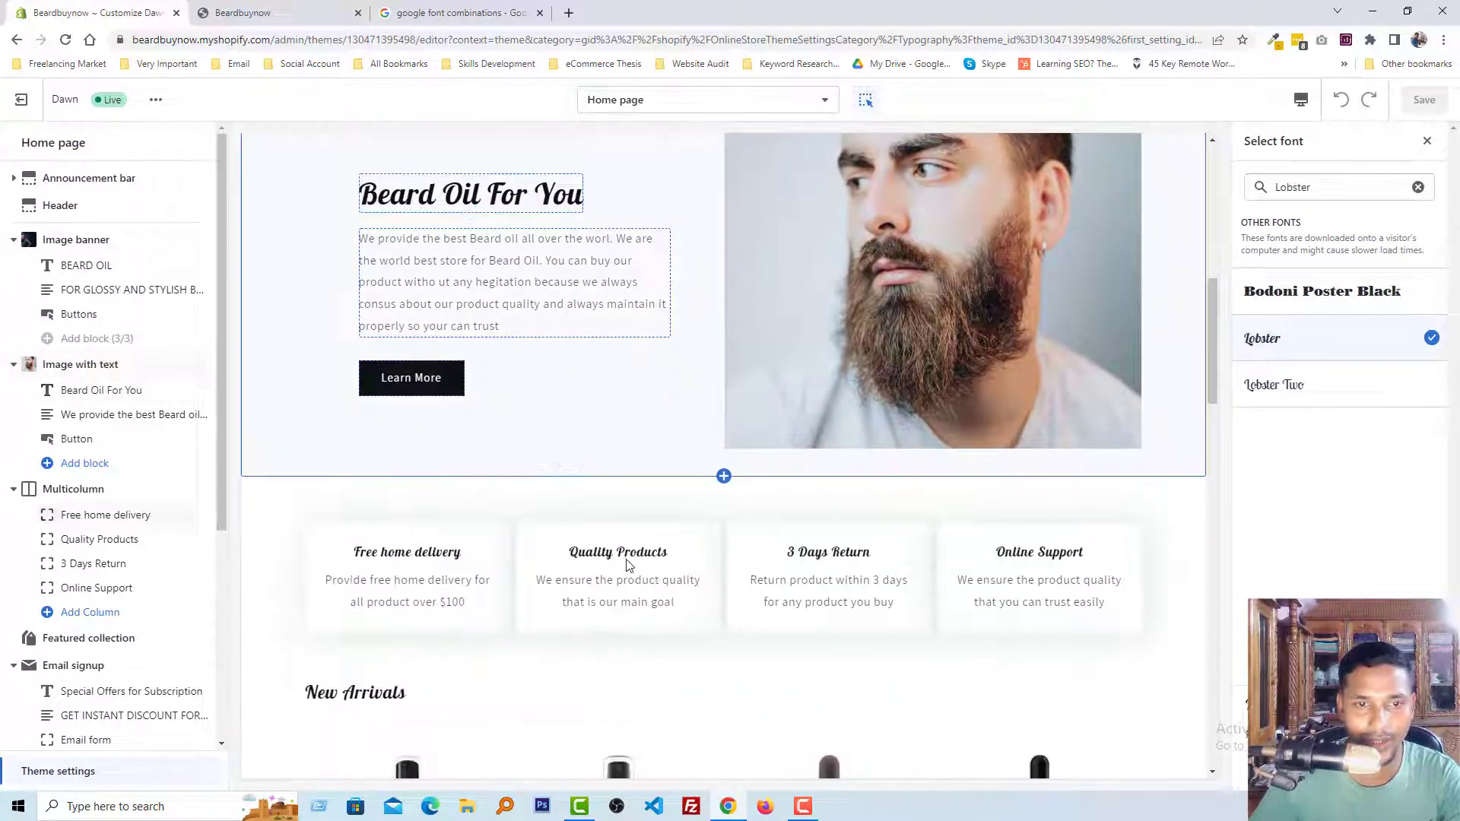
Copy the font name Open Sans from the Google pairings list and confirm Lobster as the theme's headings font.
click(376, 10)
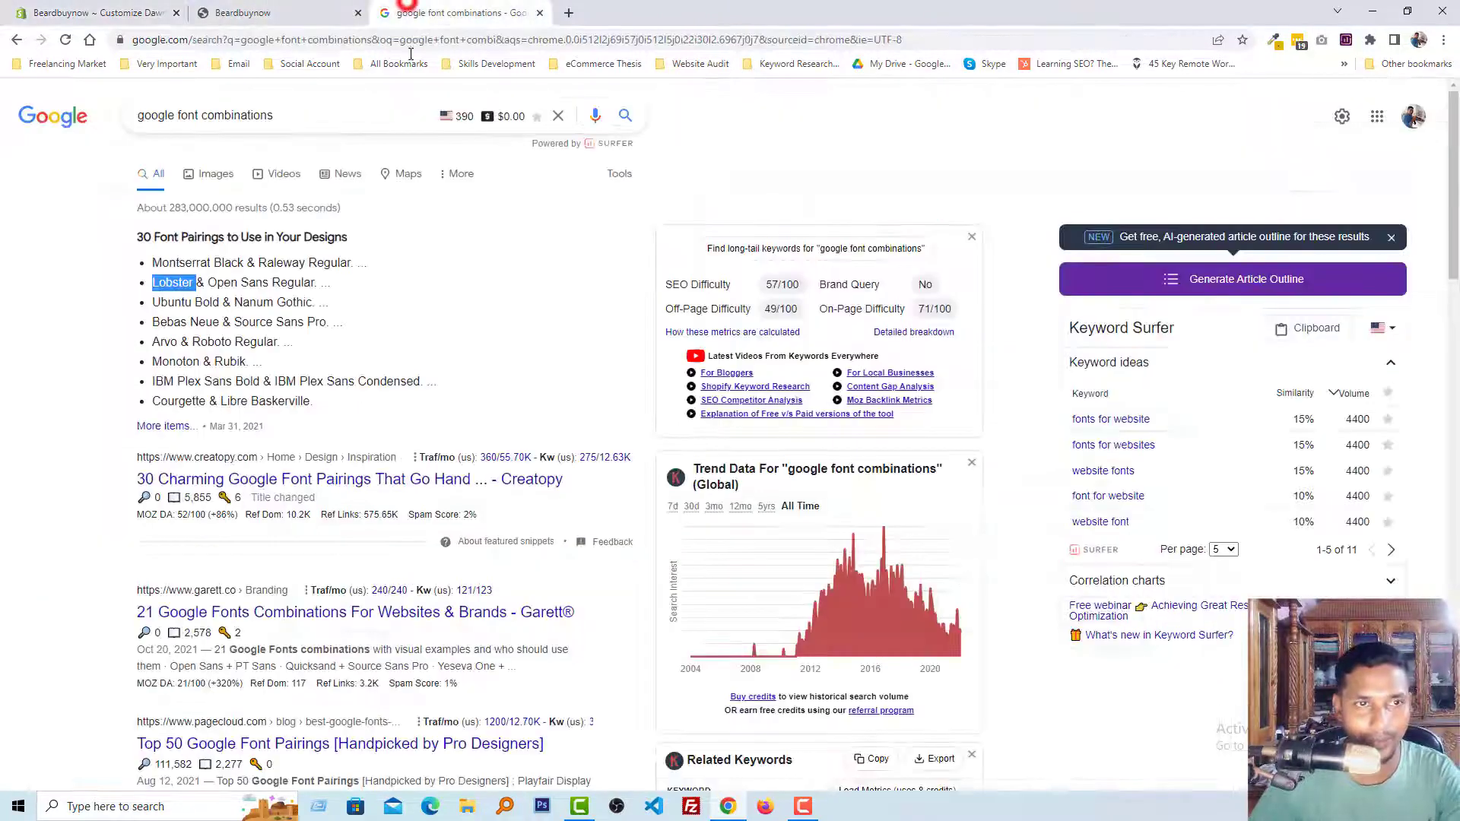
drag(211, 282, 268, 290)
key(ctrl+c)
click(102, 13)
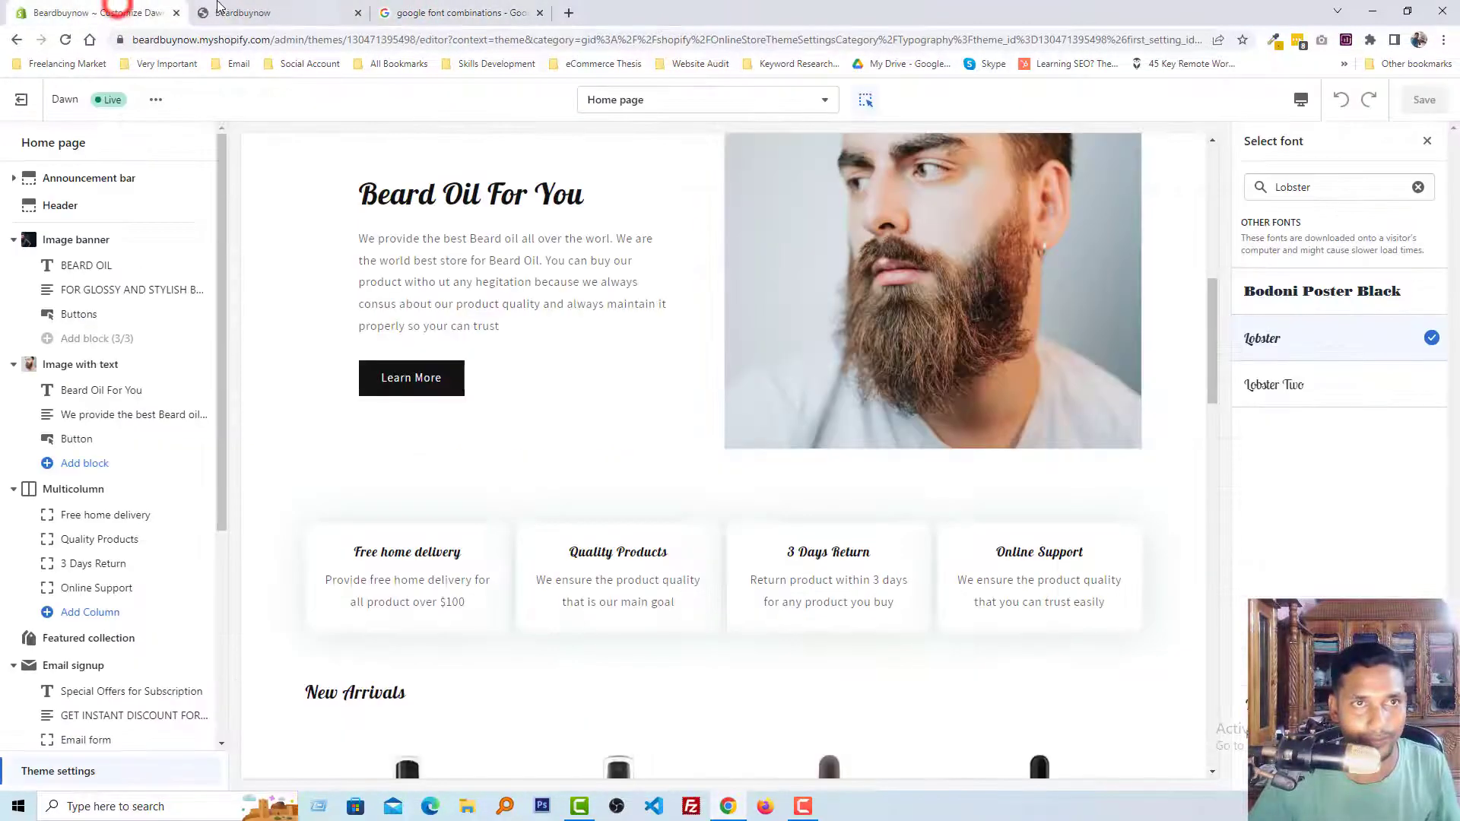
click(1406, 768)
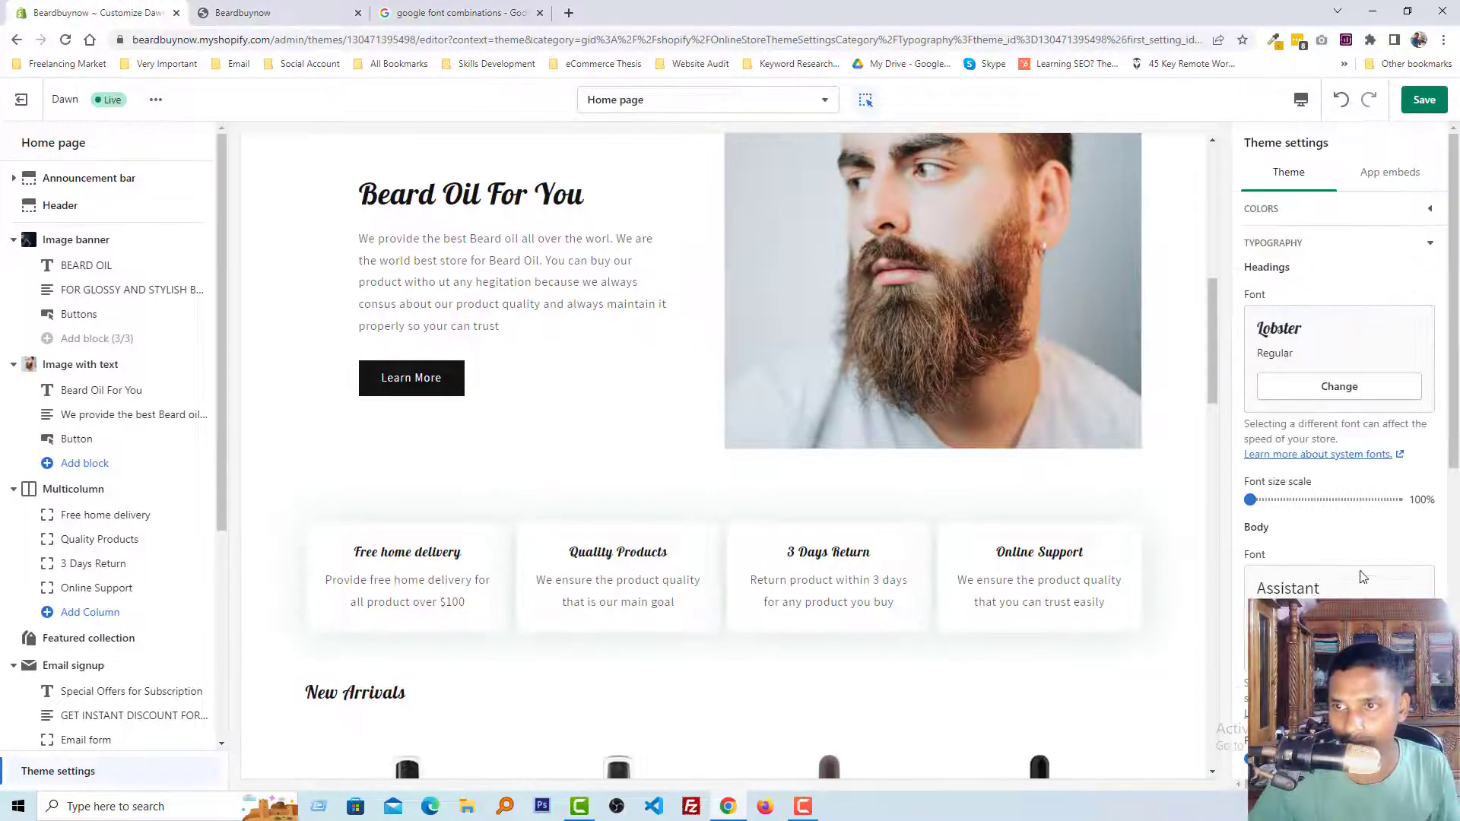
Choose Open Sans as the body font in the theme's typography settings.
scroll(1339, 563, down, 1)
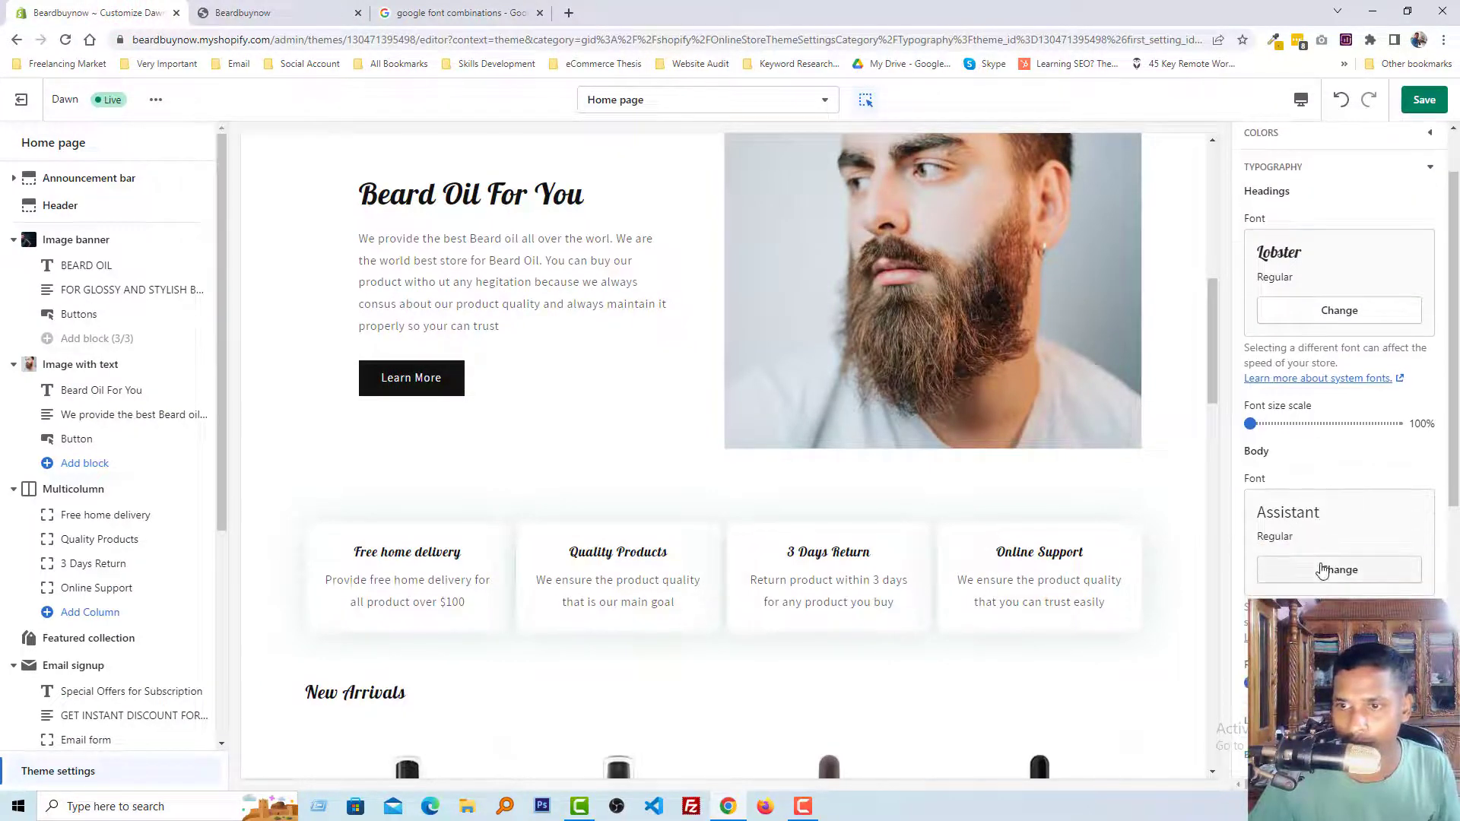
click(1321, 571)
click(1301, 190)
key(ctrl+v)
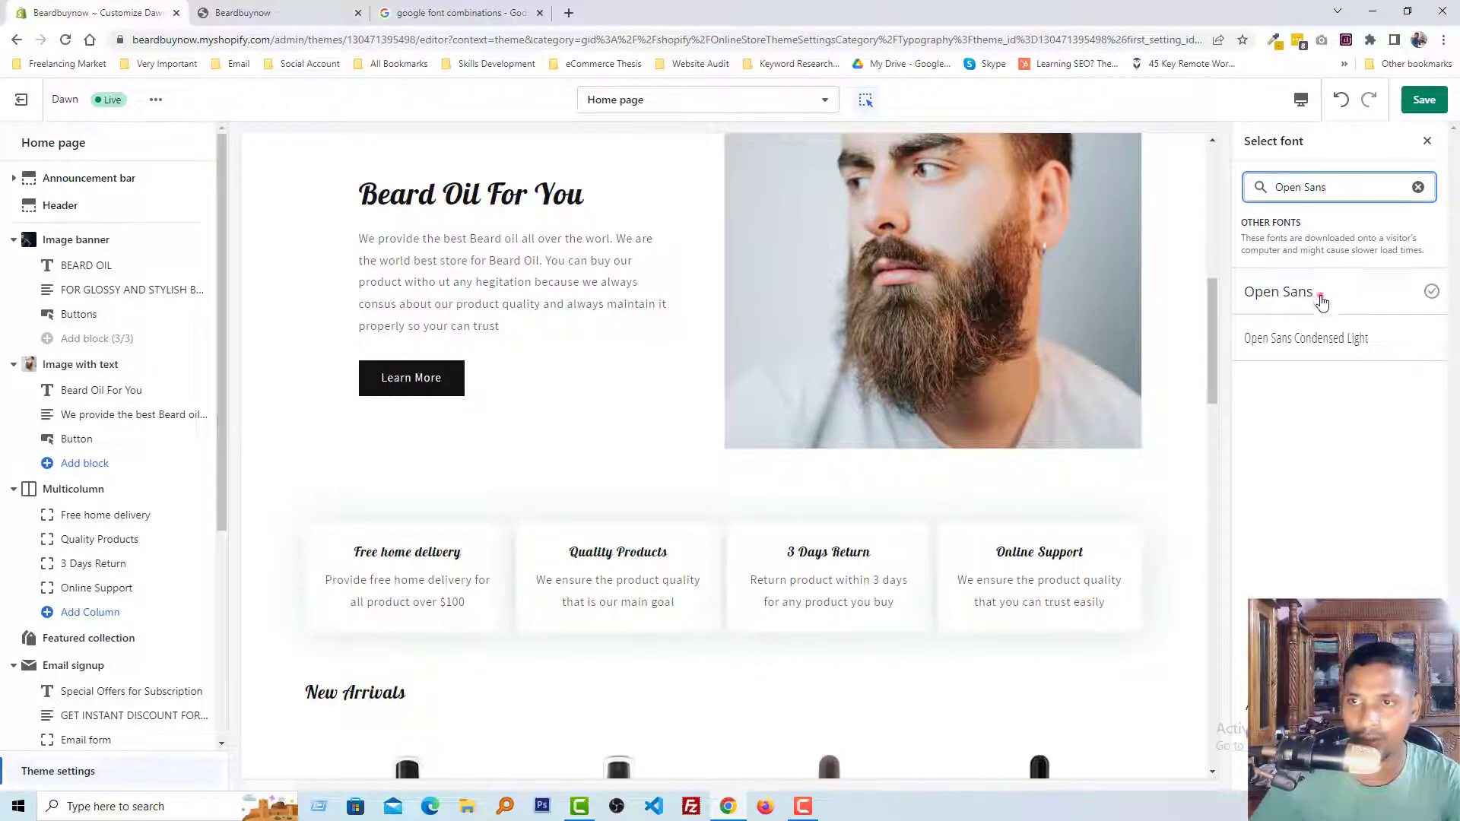
click(1320, 298)
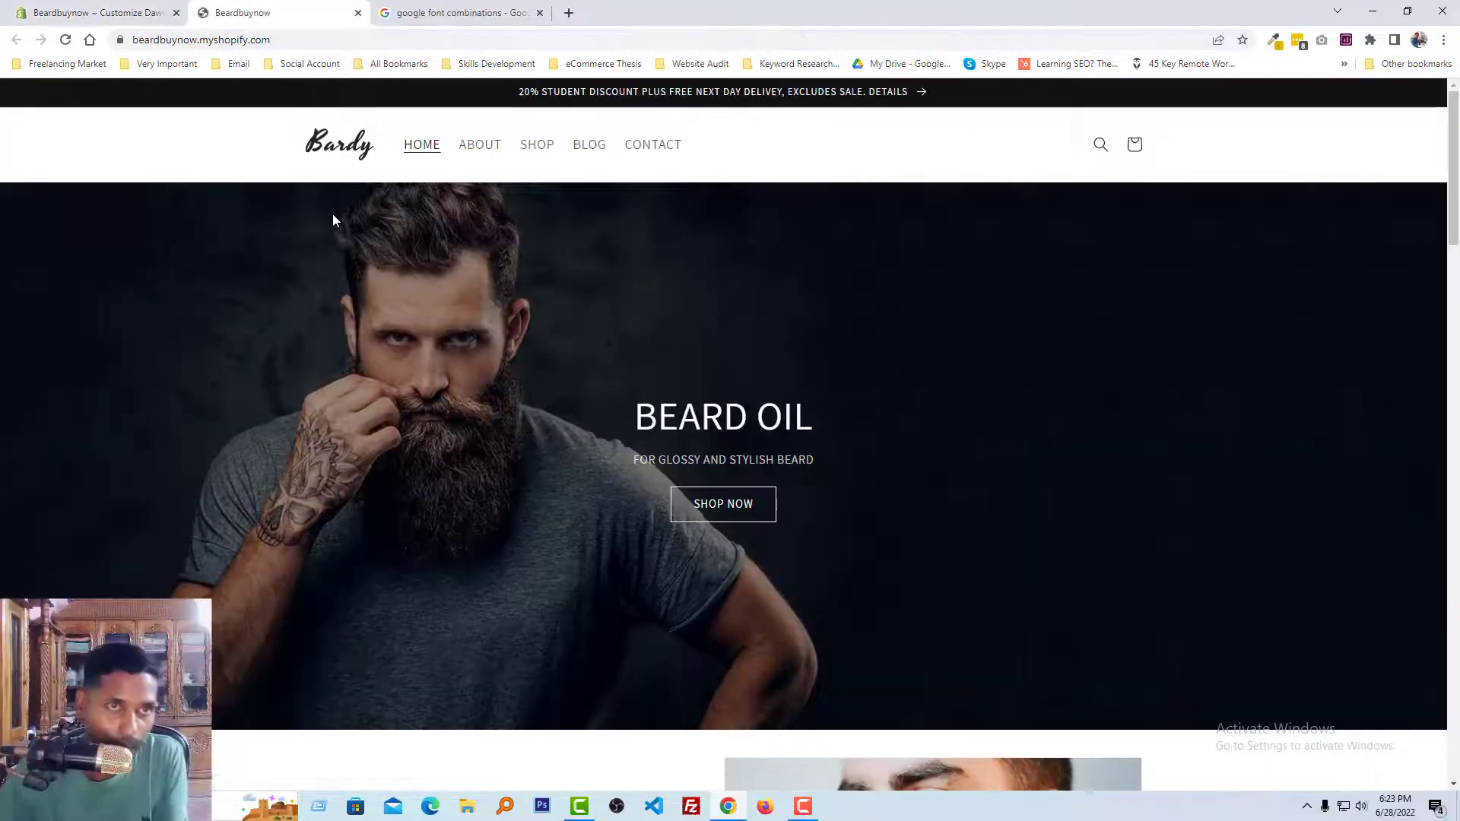
Reload the live storefront and examine the CSS font rules of the "Beard Oil For You" heading in the developer tools.
click(243, 12)
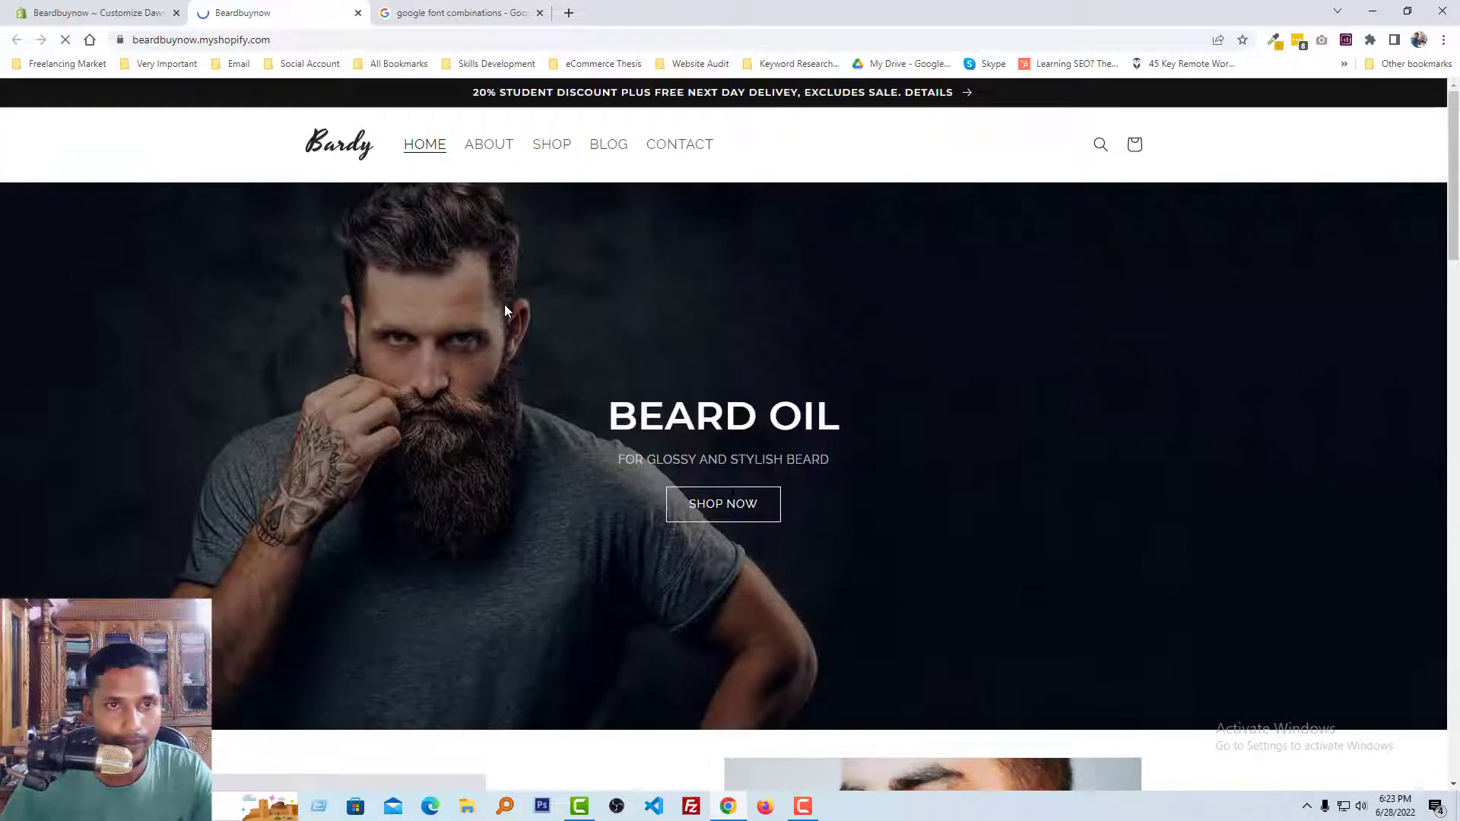
scroll(761, 289, down, 5)
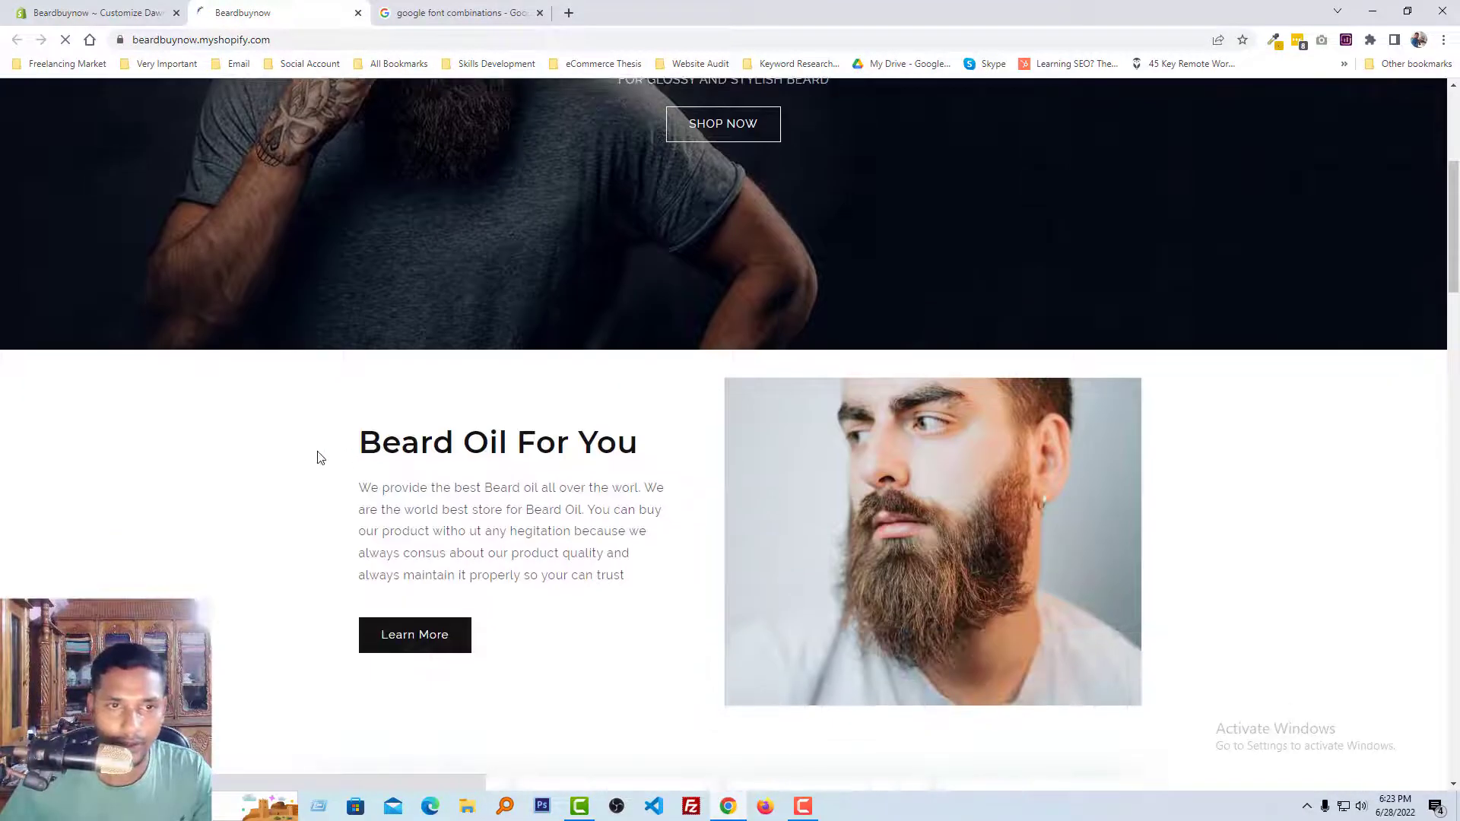
right_click(318, 452)
click(399, 746)
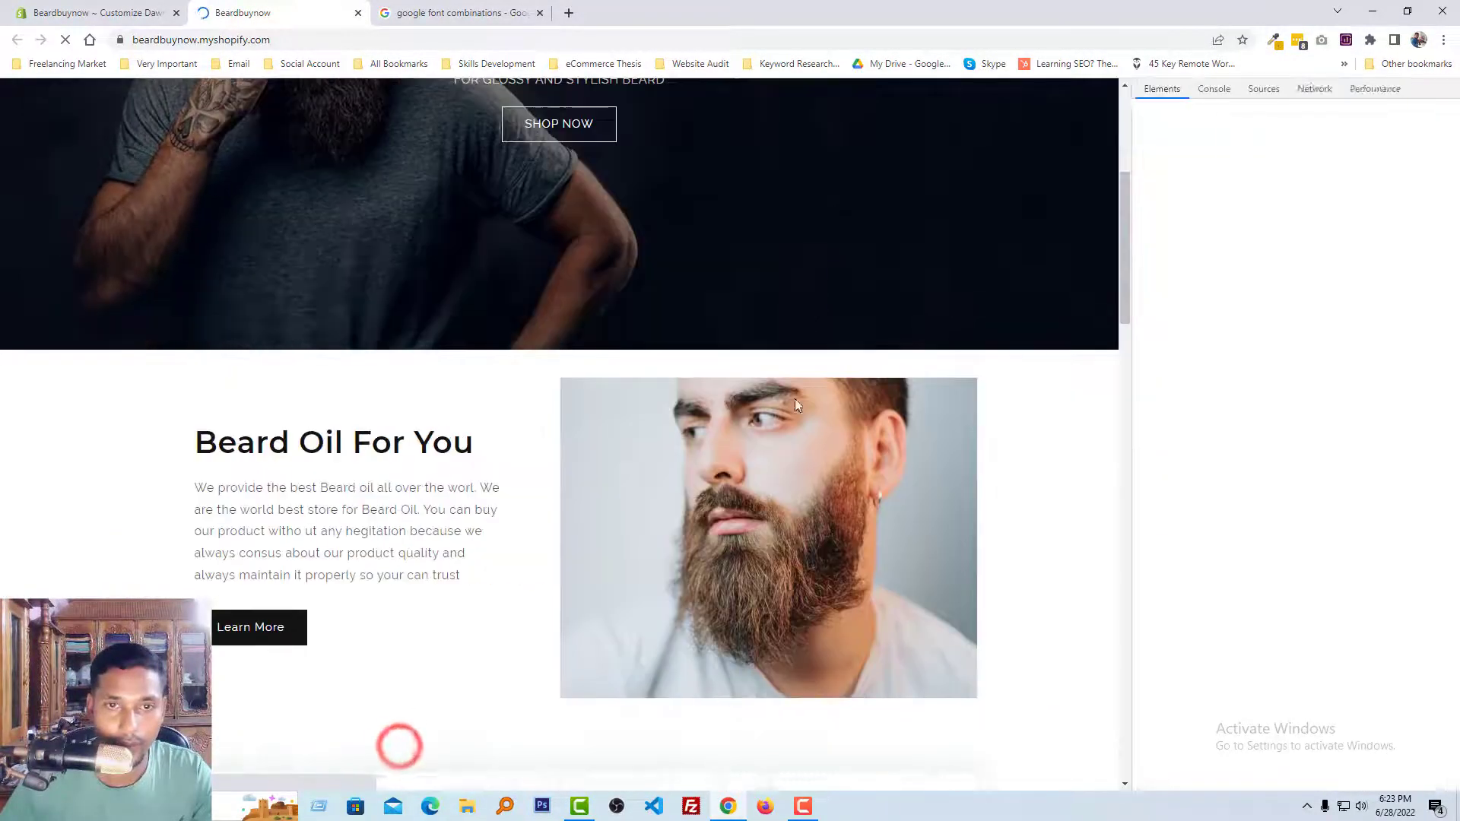
click(1144, 89)
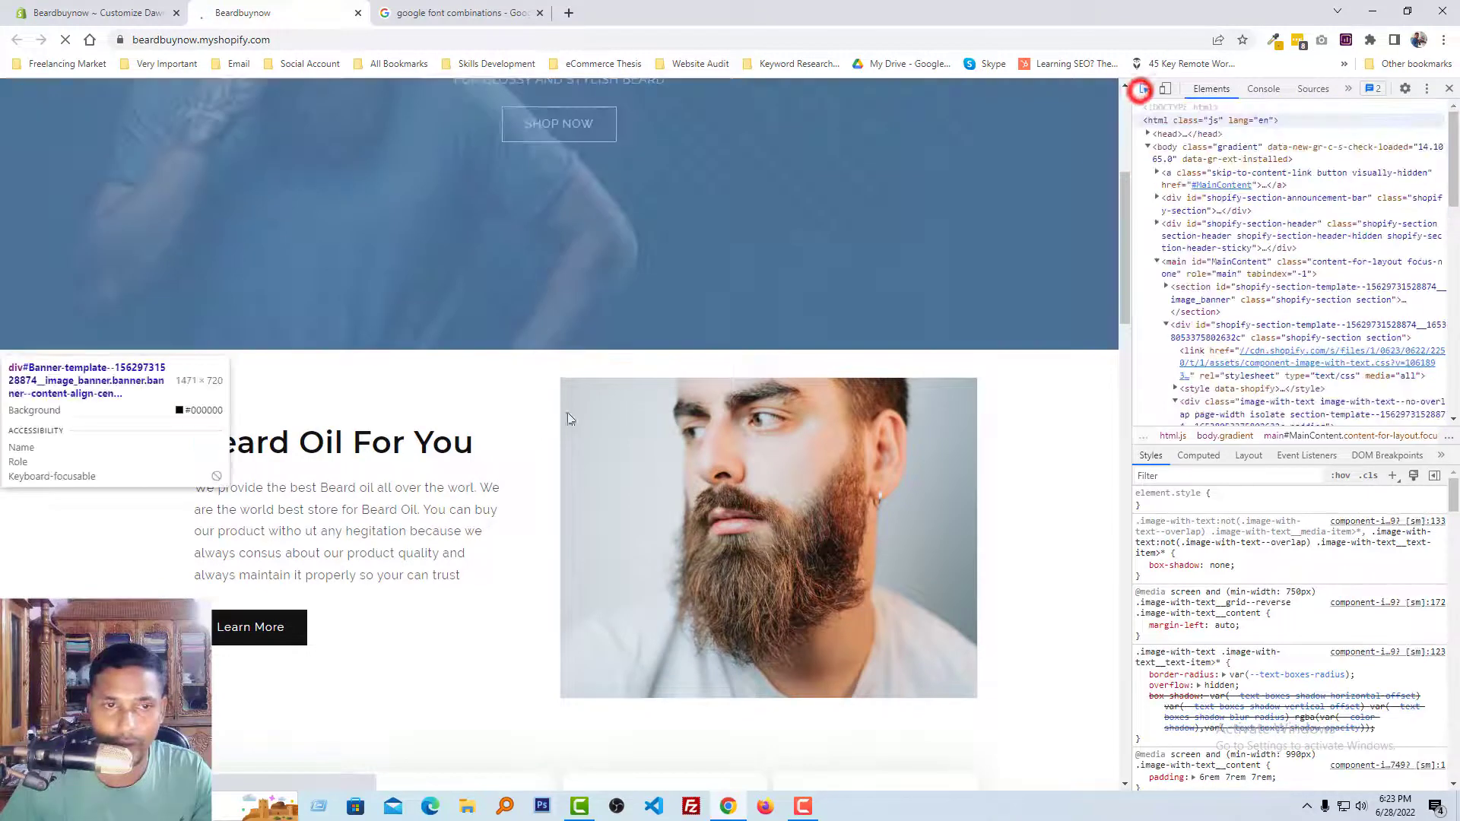
click(446, 445)
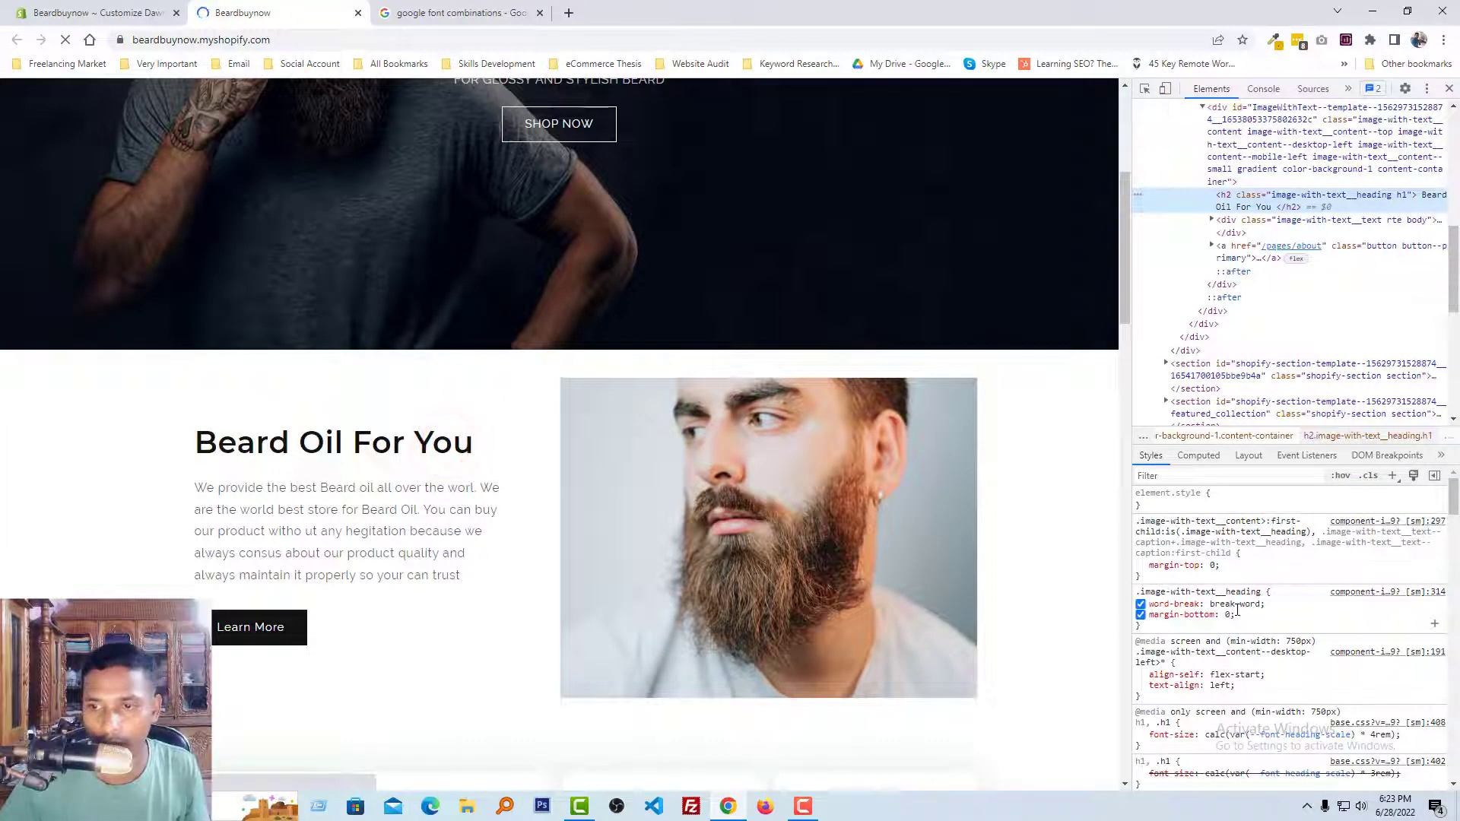
scroll(1250, 613, down, 4)
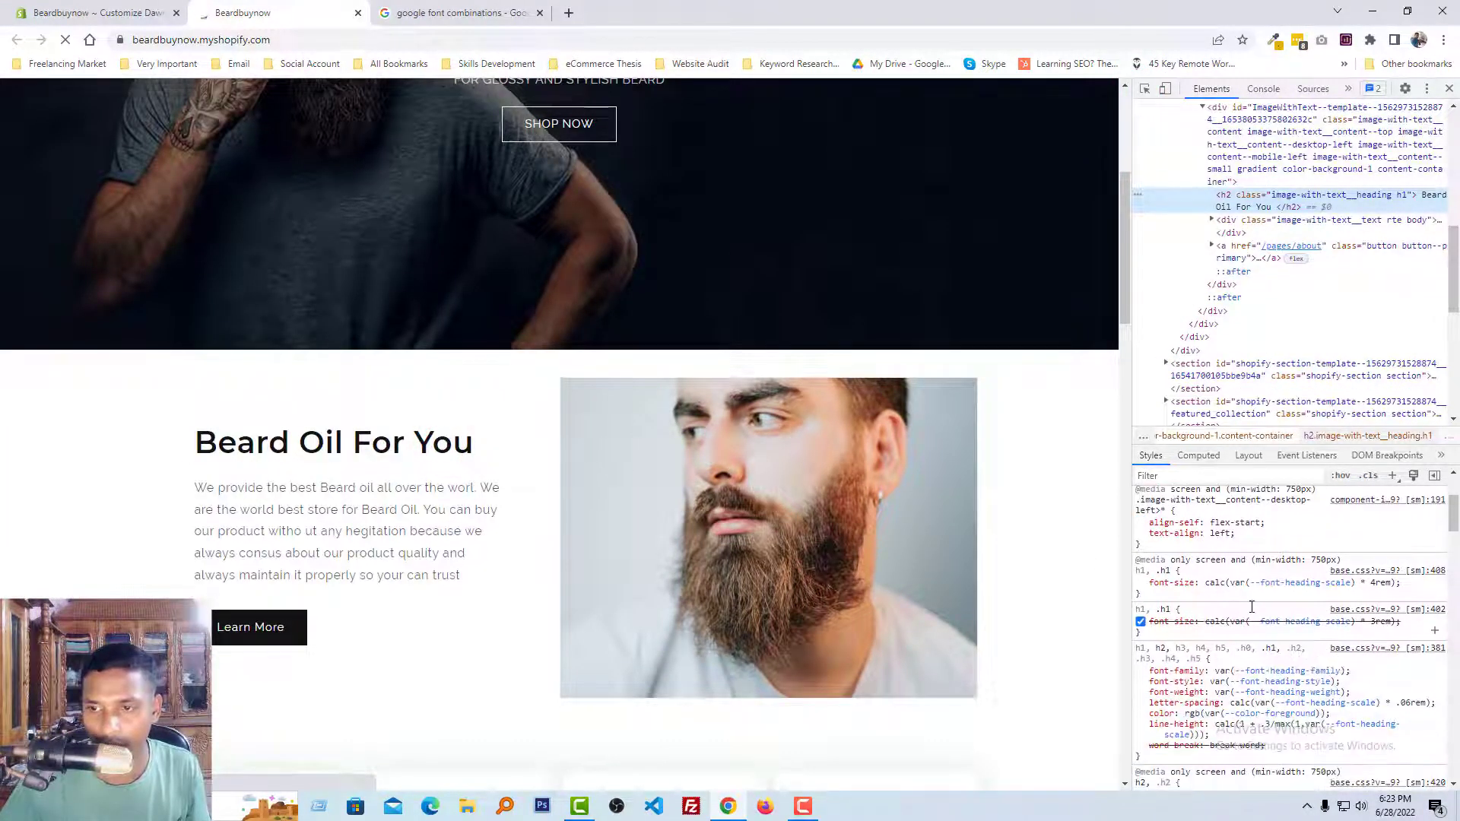
scroll(1250, 606, down, 6)
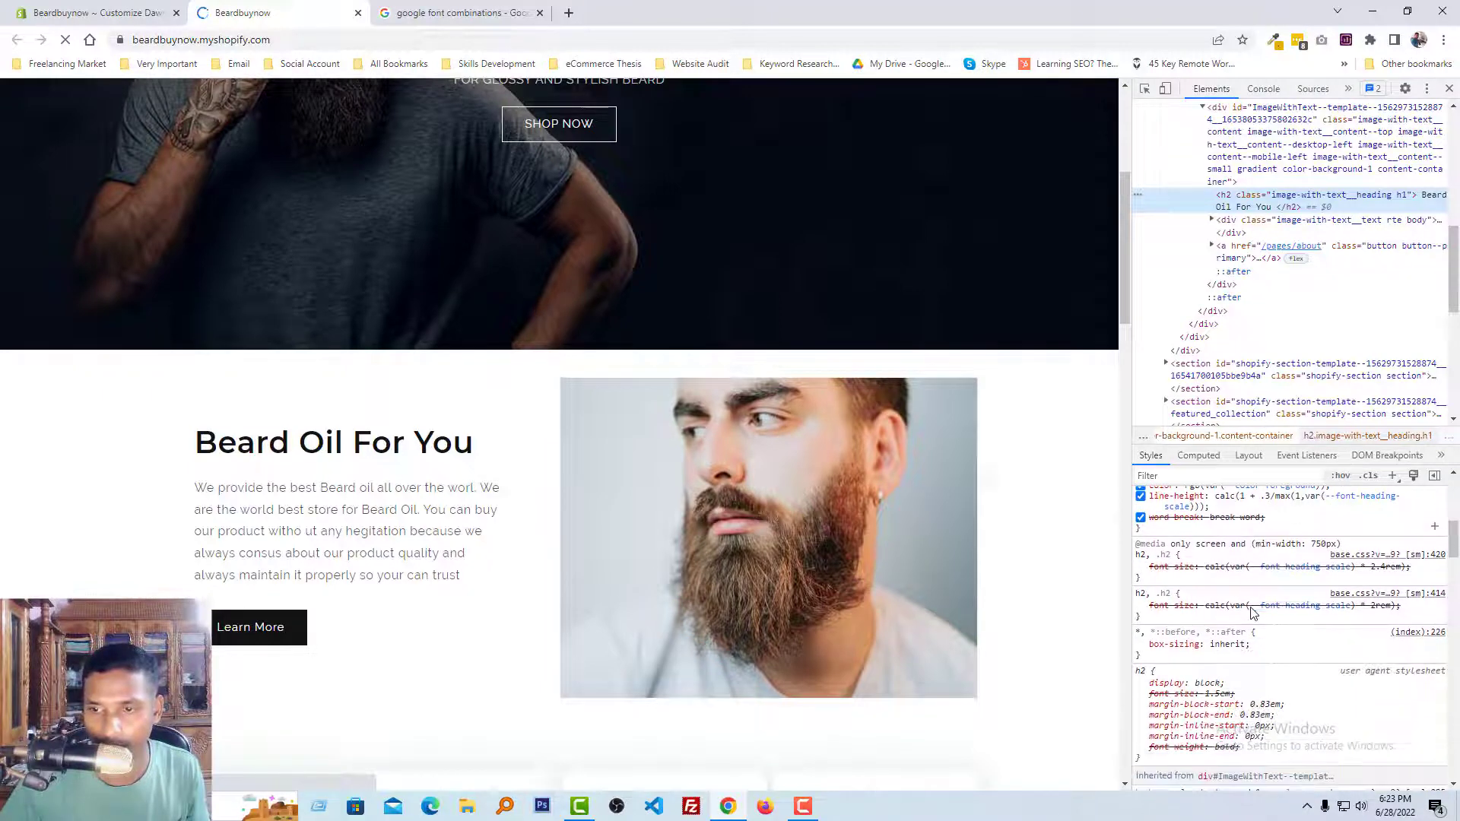
scroll(1253, 612, down, 5)
key(F12)
Inspect the "Beard Oil For You" heading with Font Finder and copy its font-family stack Montserrat, sans-serif.
right_click(445, 441)
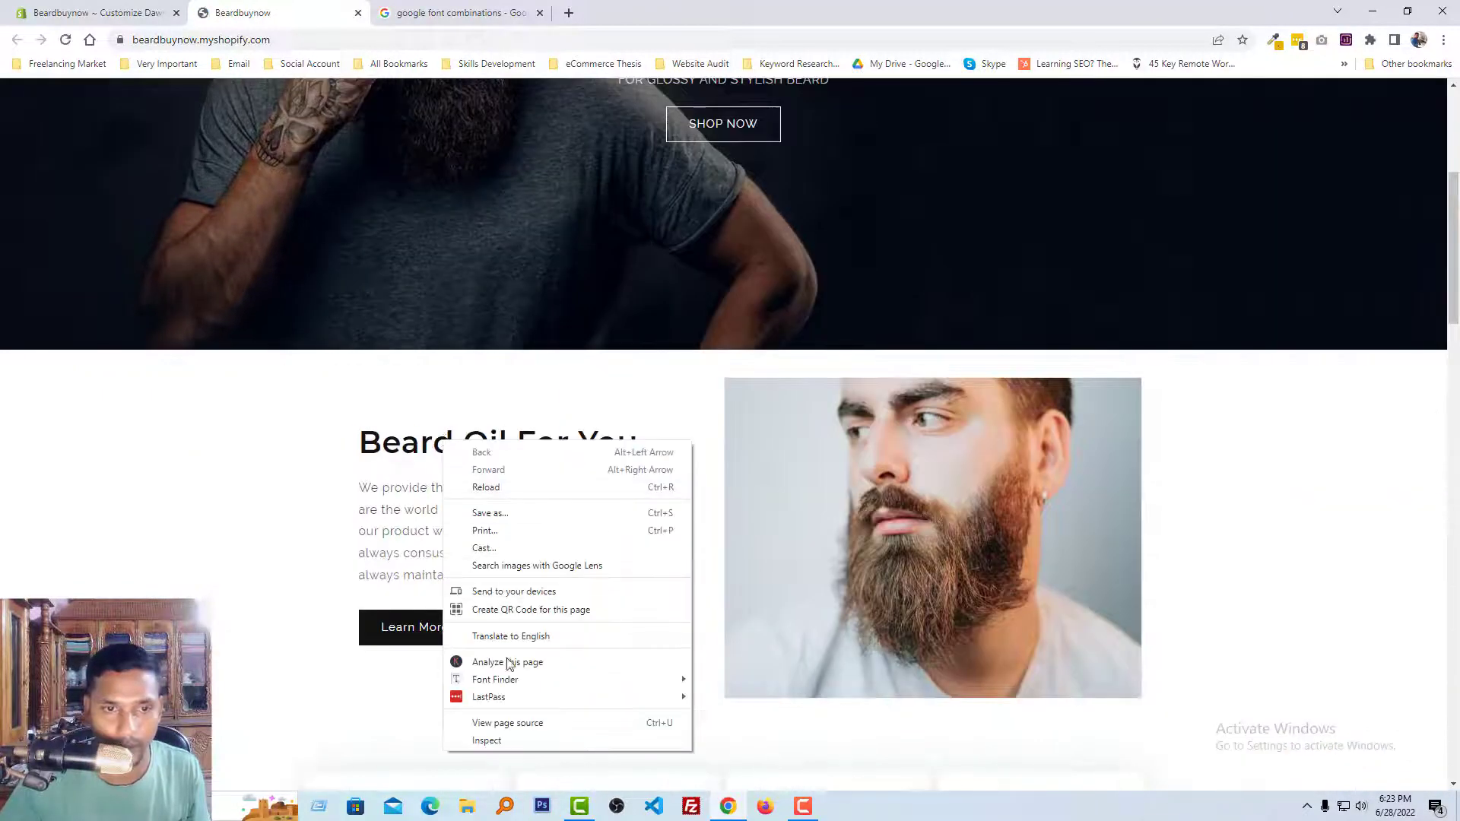
mouse_move(531, 678)
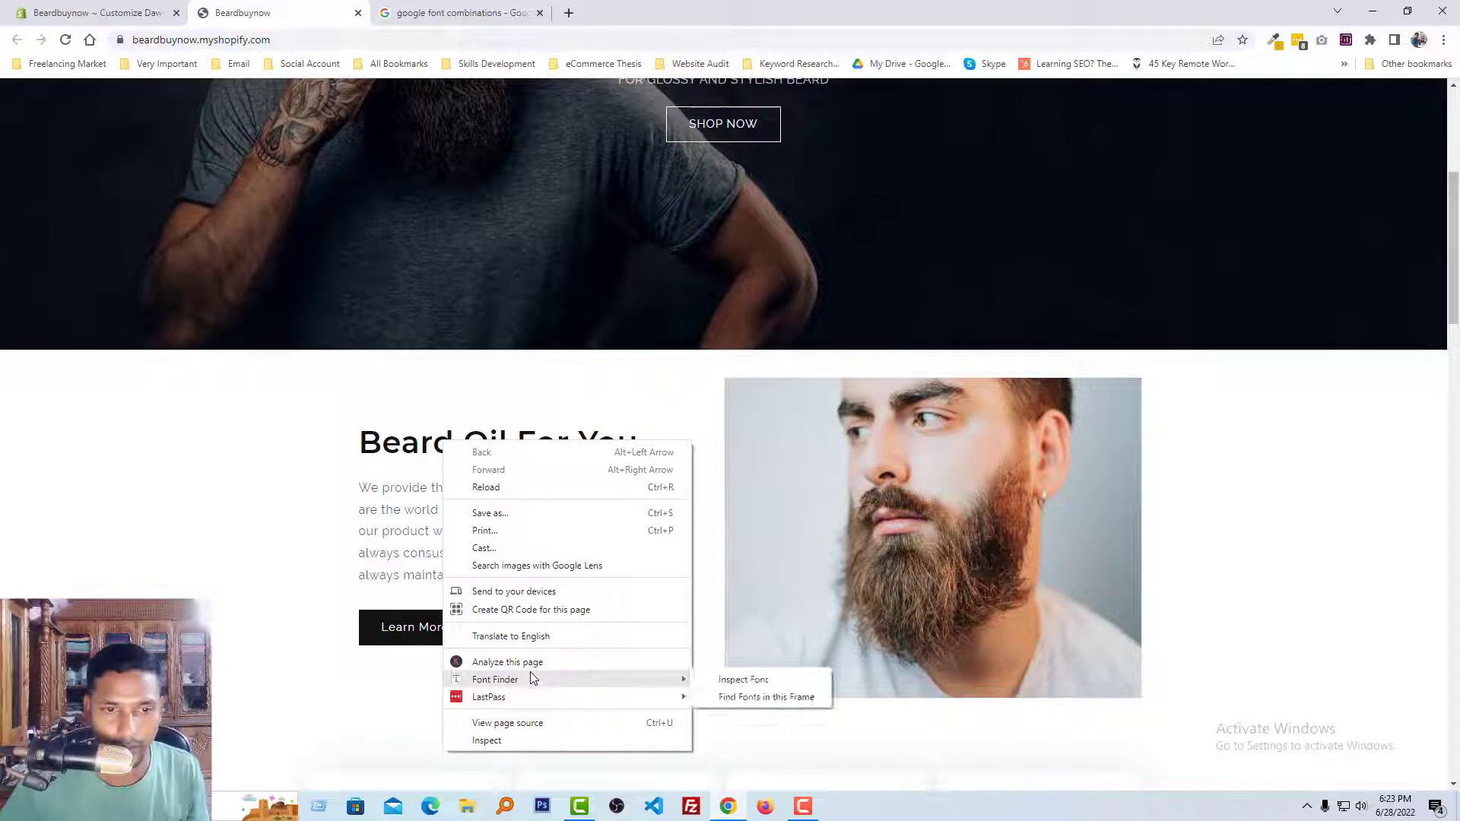
click(743, 679)
click(442, 450)
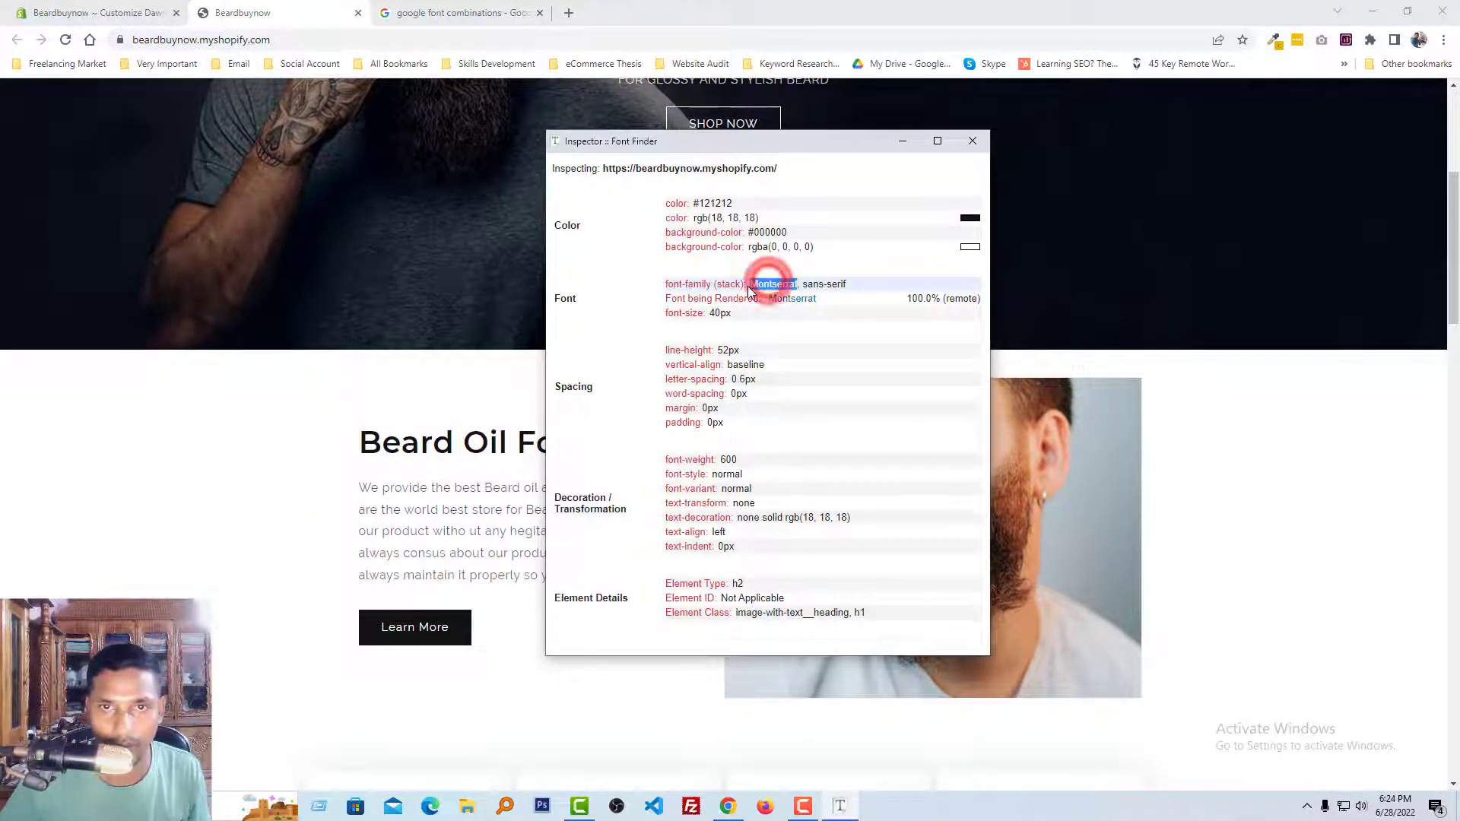
drag(750, 283, 850, 287)
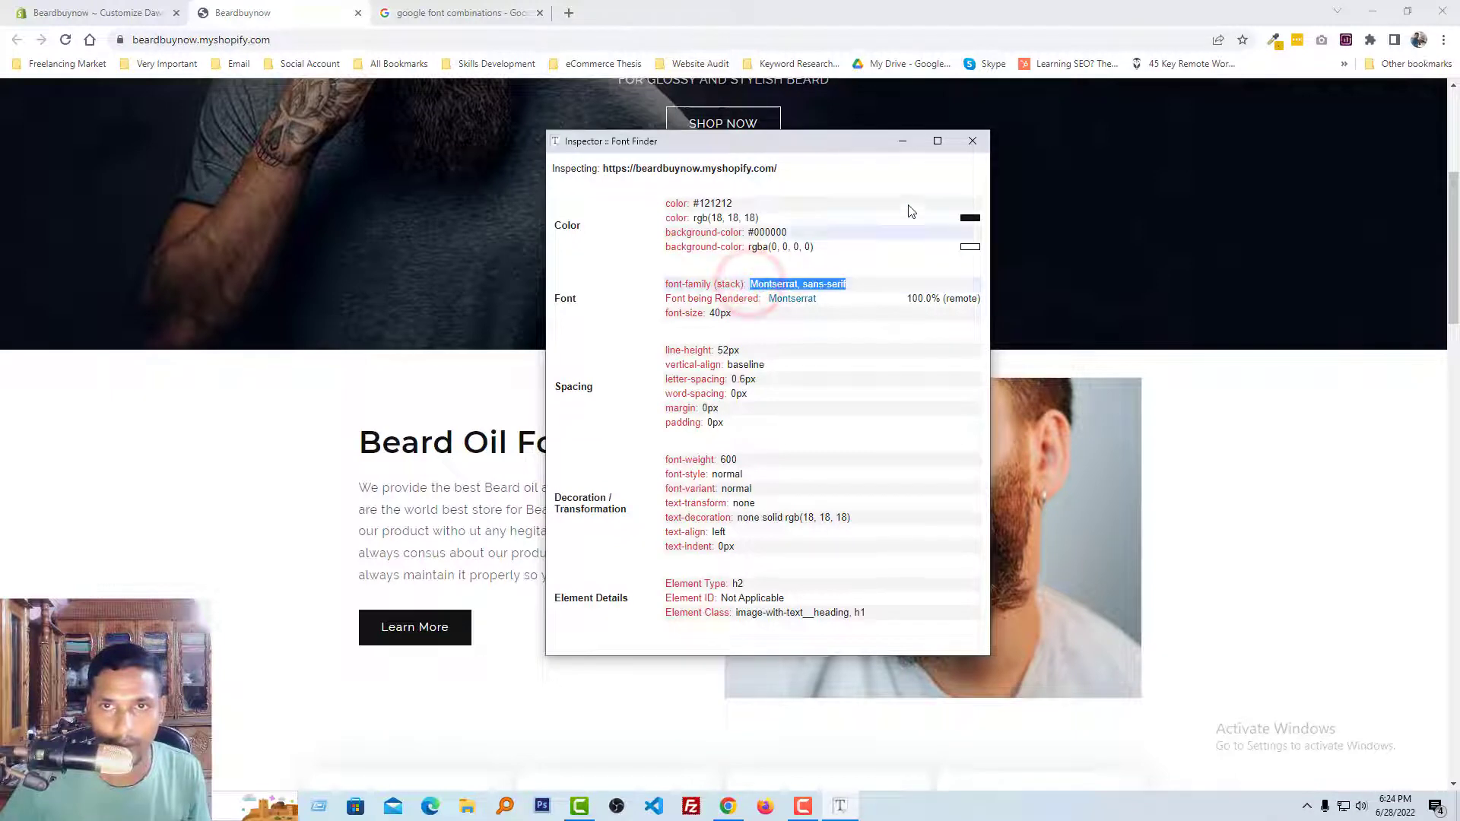
click(973, 141)
Inspect the Contact link of the storefront header in the developer tools and select its parent anchor element.
scroll(684, 487, up, 5)
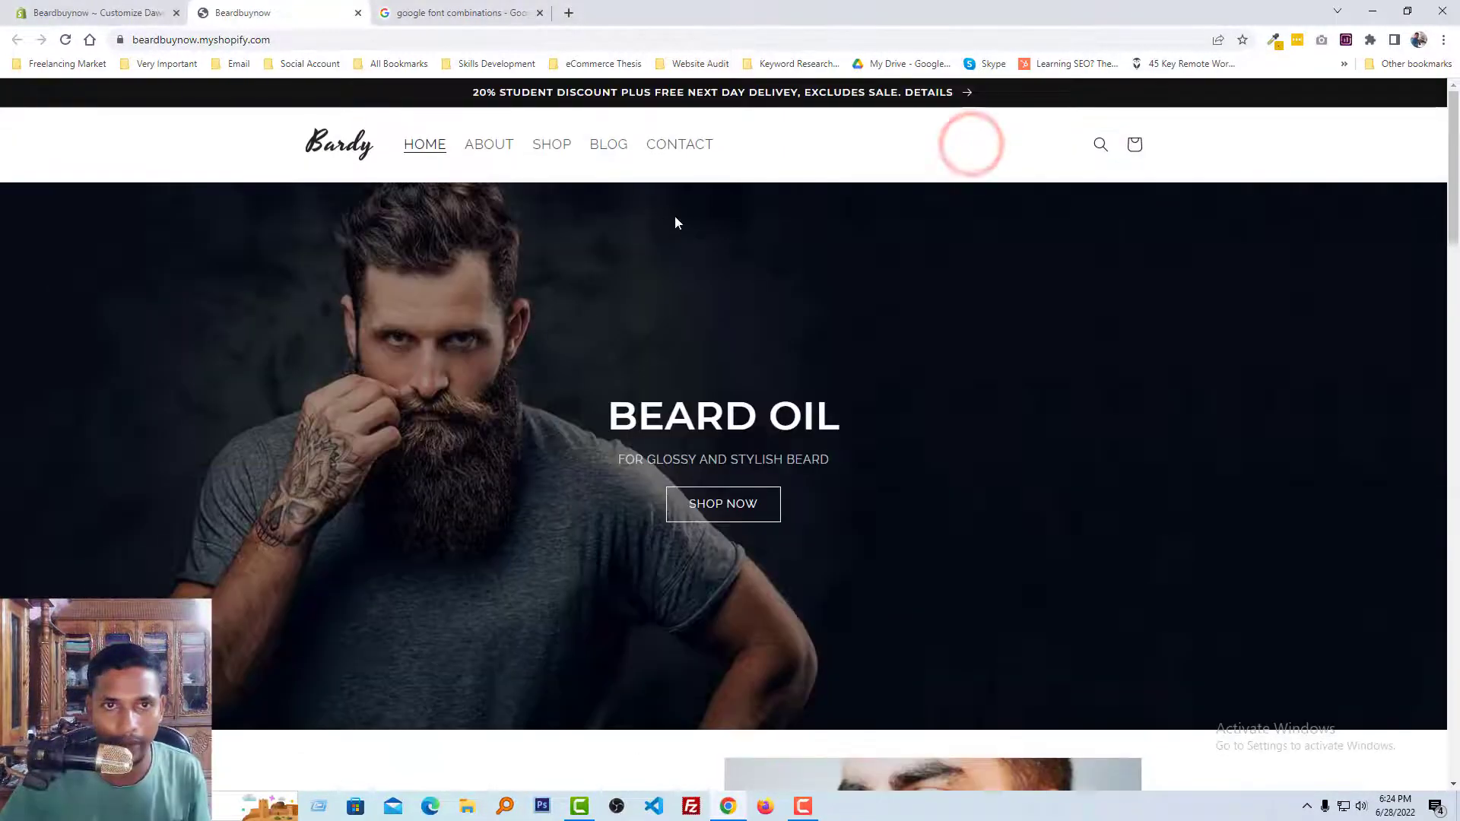
right_click(841, 134)
click(914, 426)
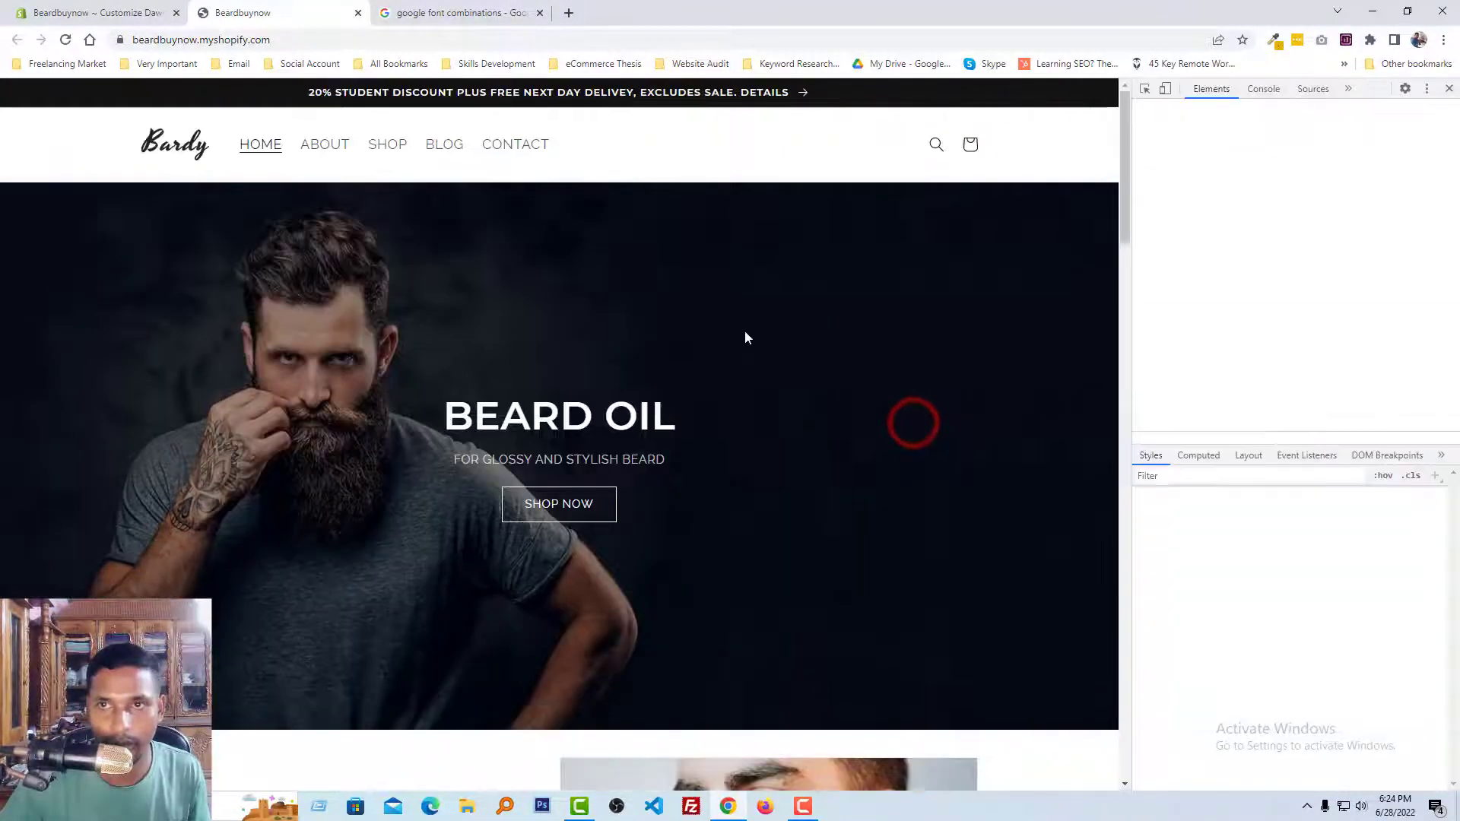
click(1145, 88)
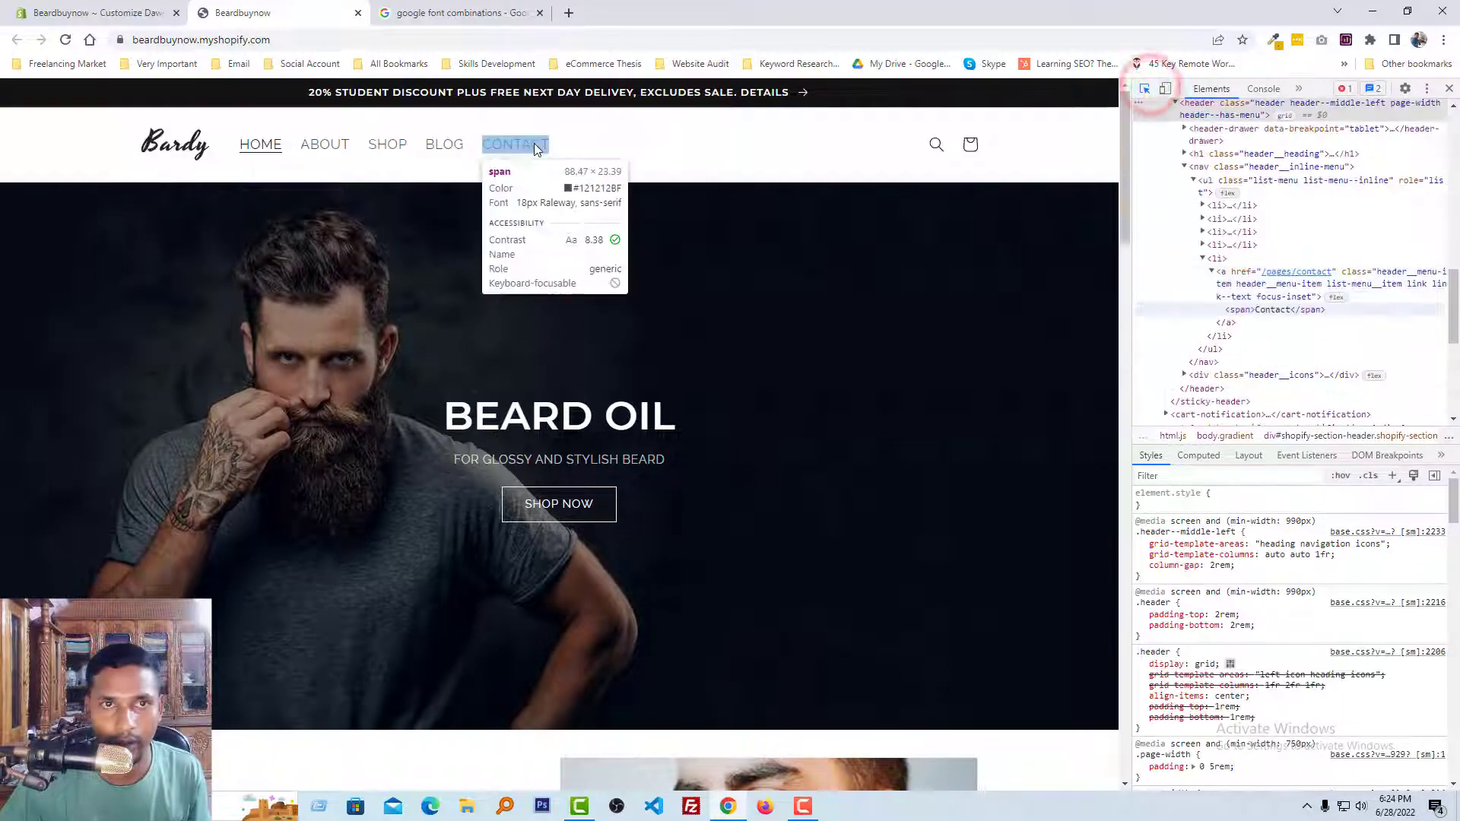
click(534, 146)
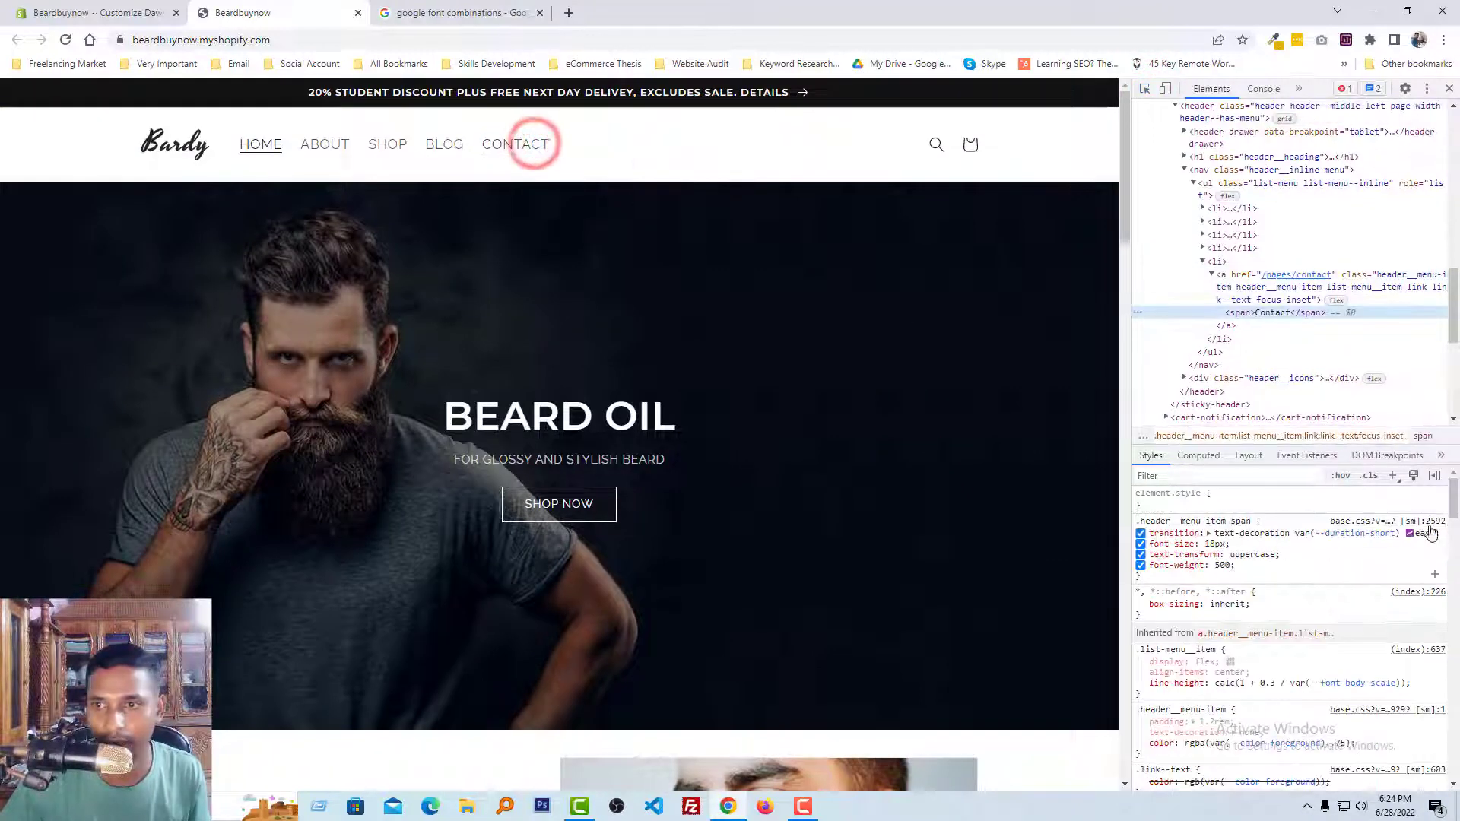
click(1229, 278)
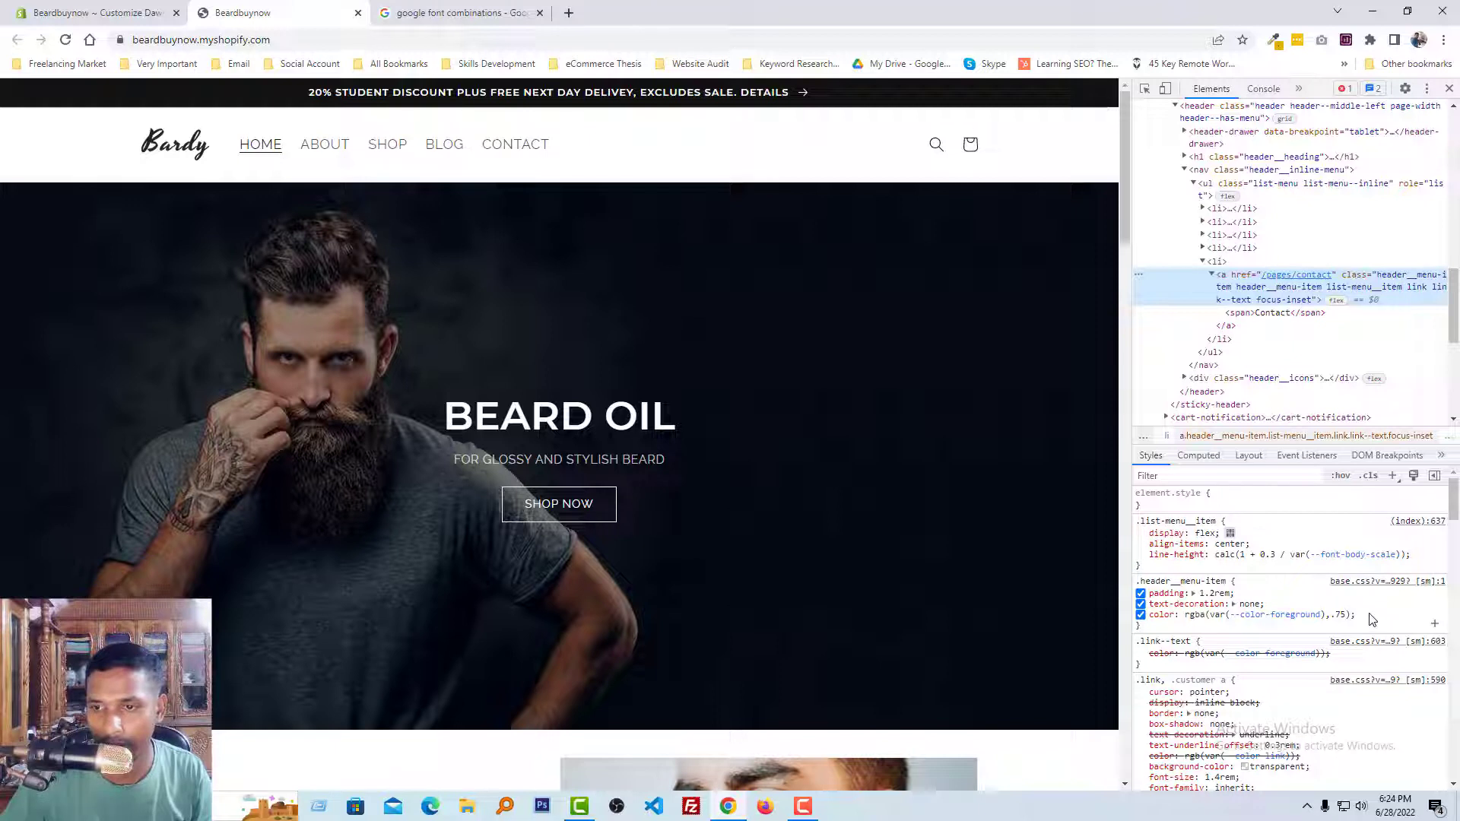
Set the font-family of the inspected .link, .customer a rule to Montserrat, sans-serif and copy the rule.
scroll(1371, 620, down, 1)
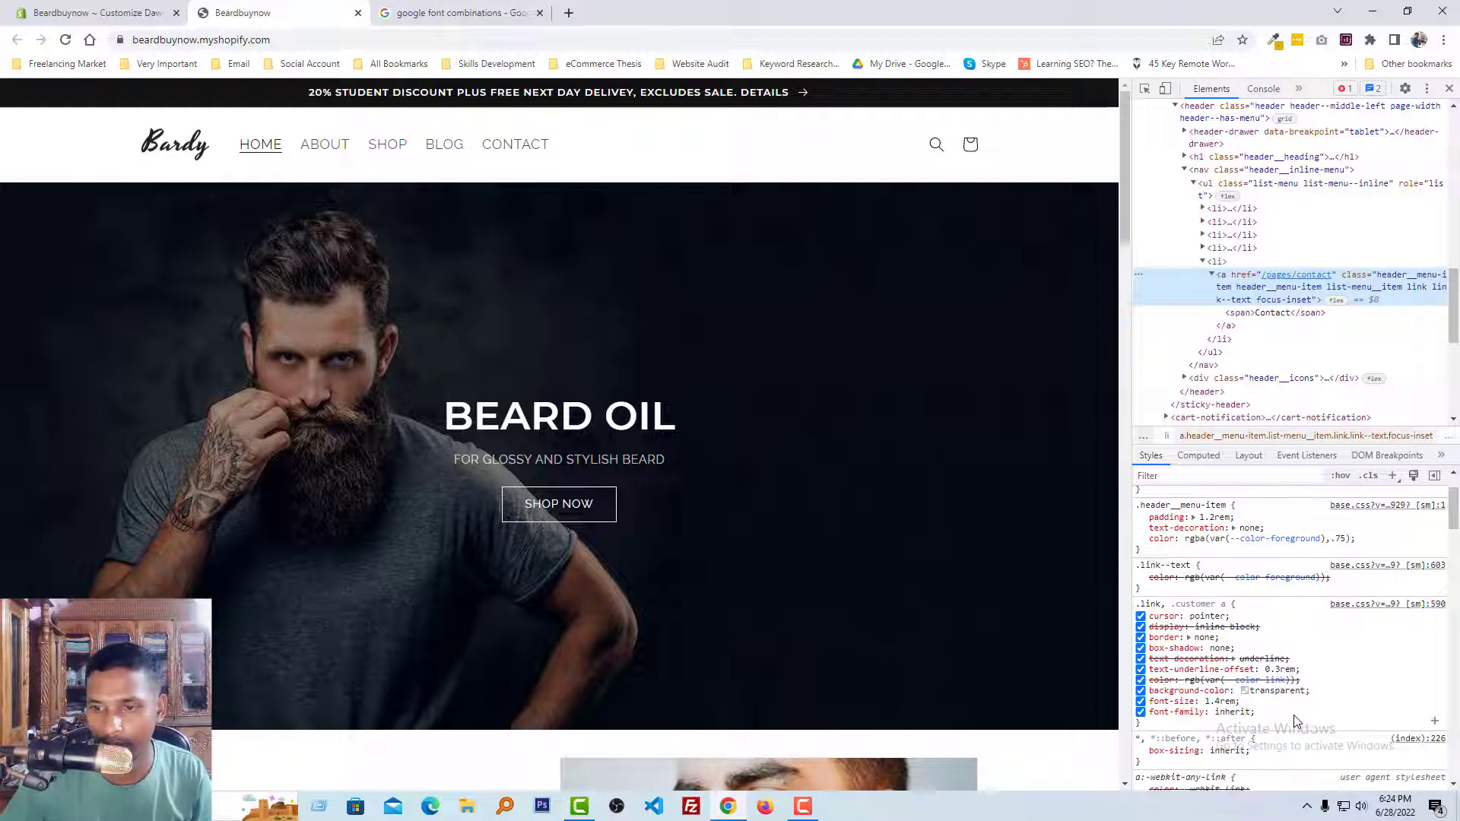
click(1244, 712)
text(Montserrat, sans-serif)
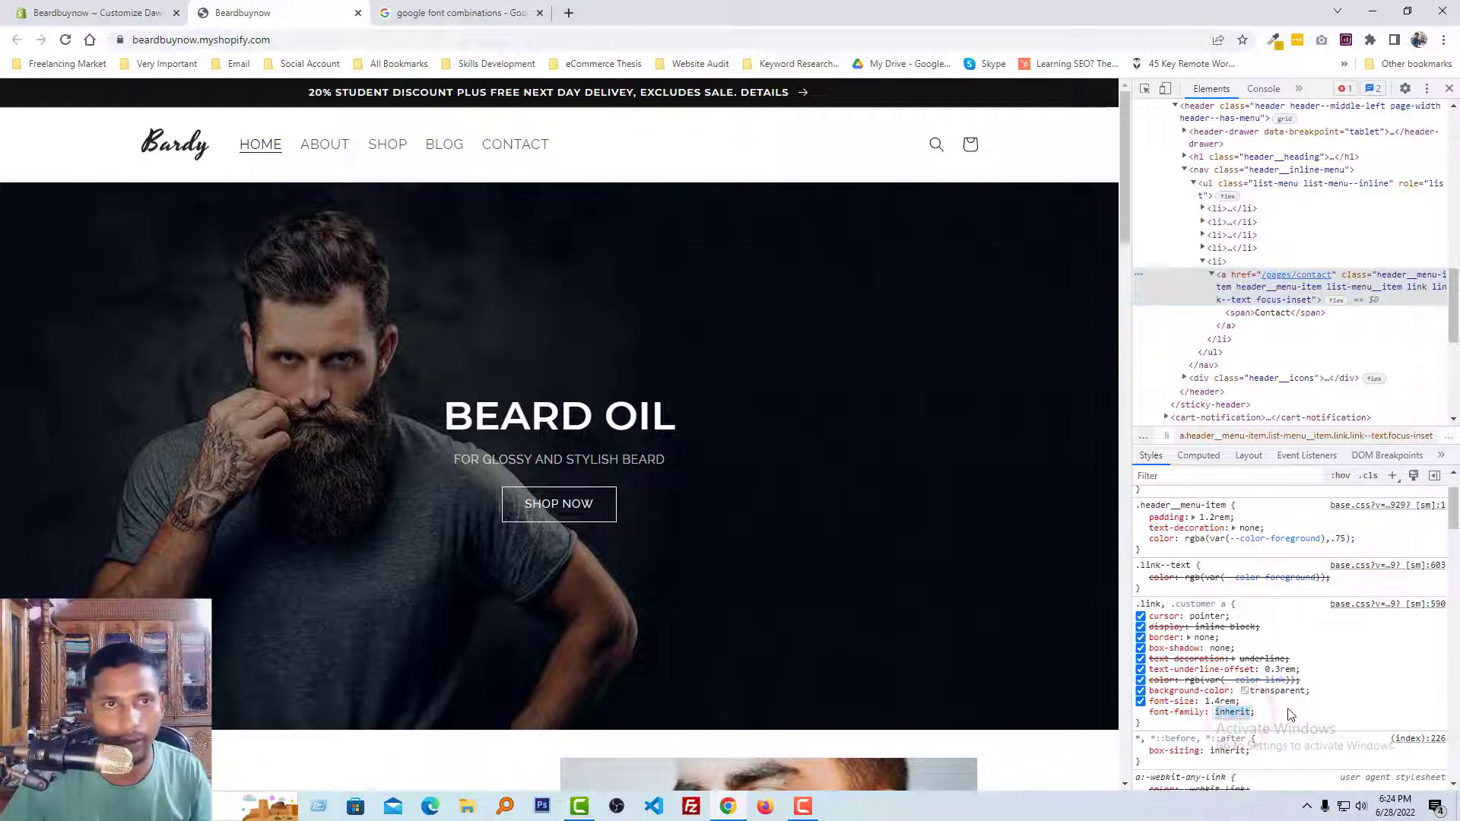
click(1360, 696)
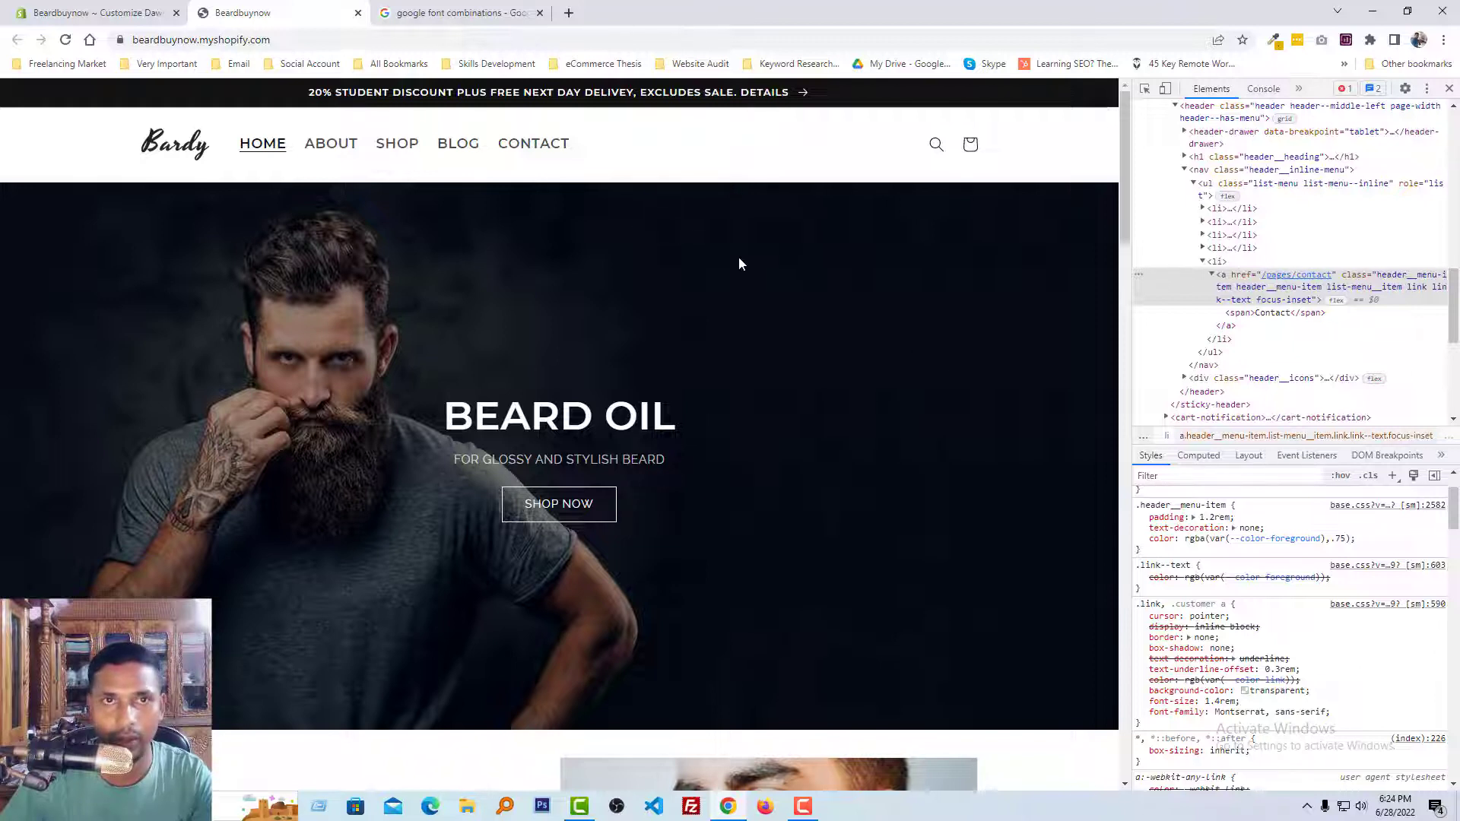
right_click(1156, 605)
click(1178, 639)
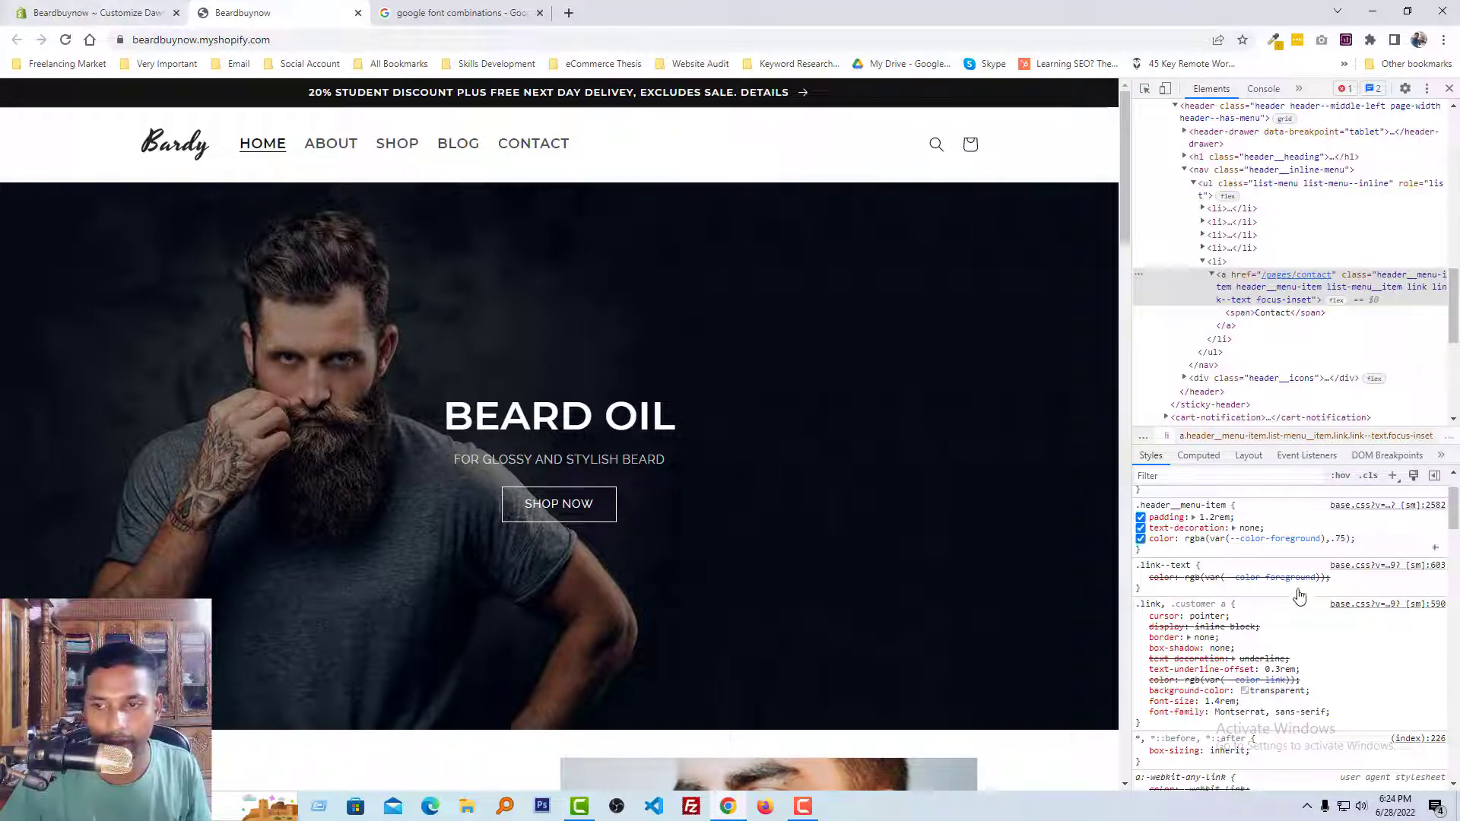
Leave the theme editor and open base.css in the code editor of the Dawn theme.
click(55, 13)
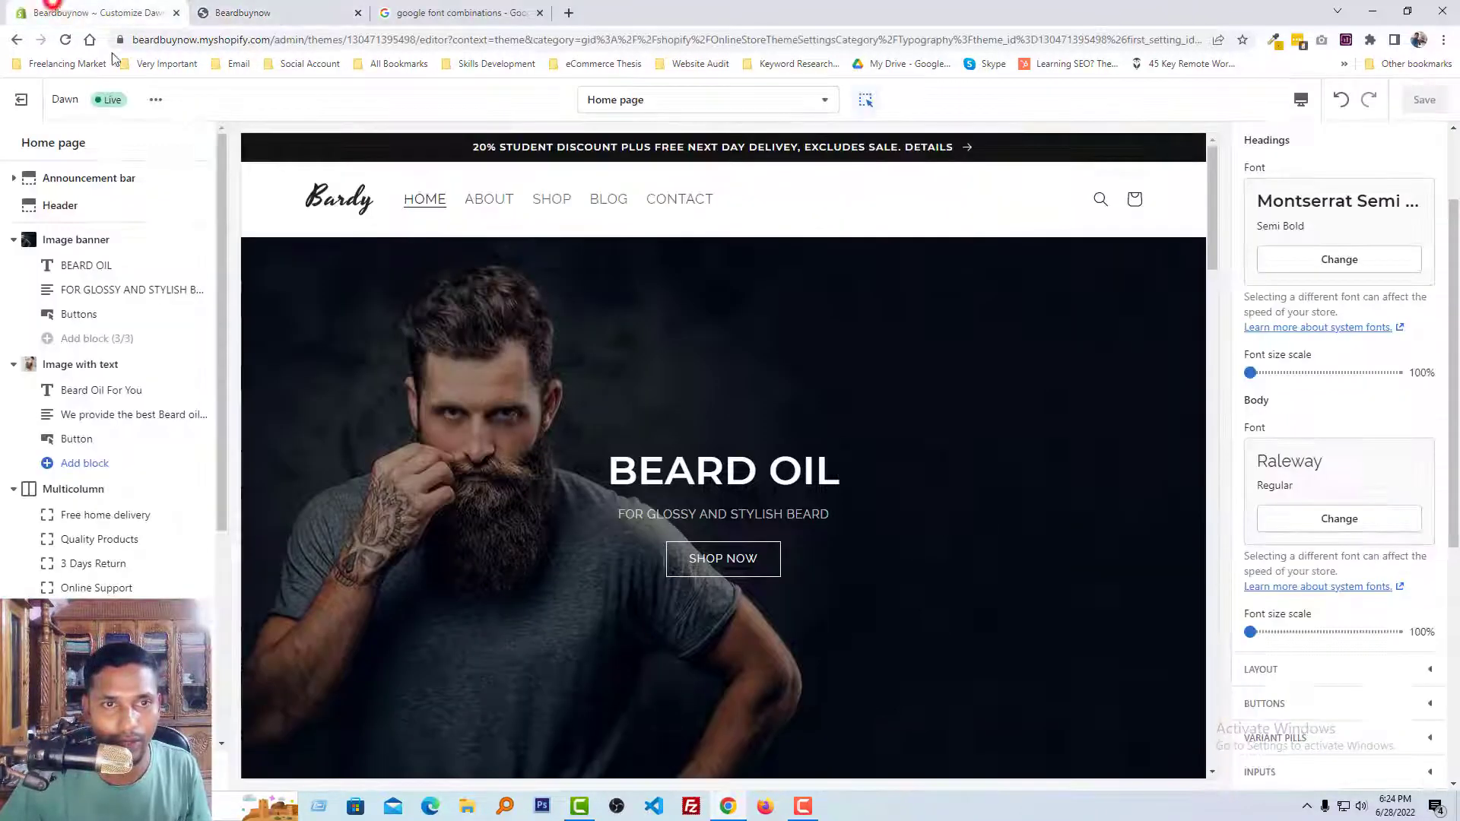
click(20, 96)
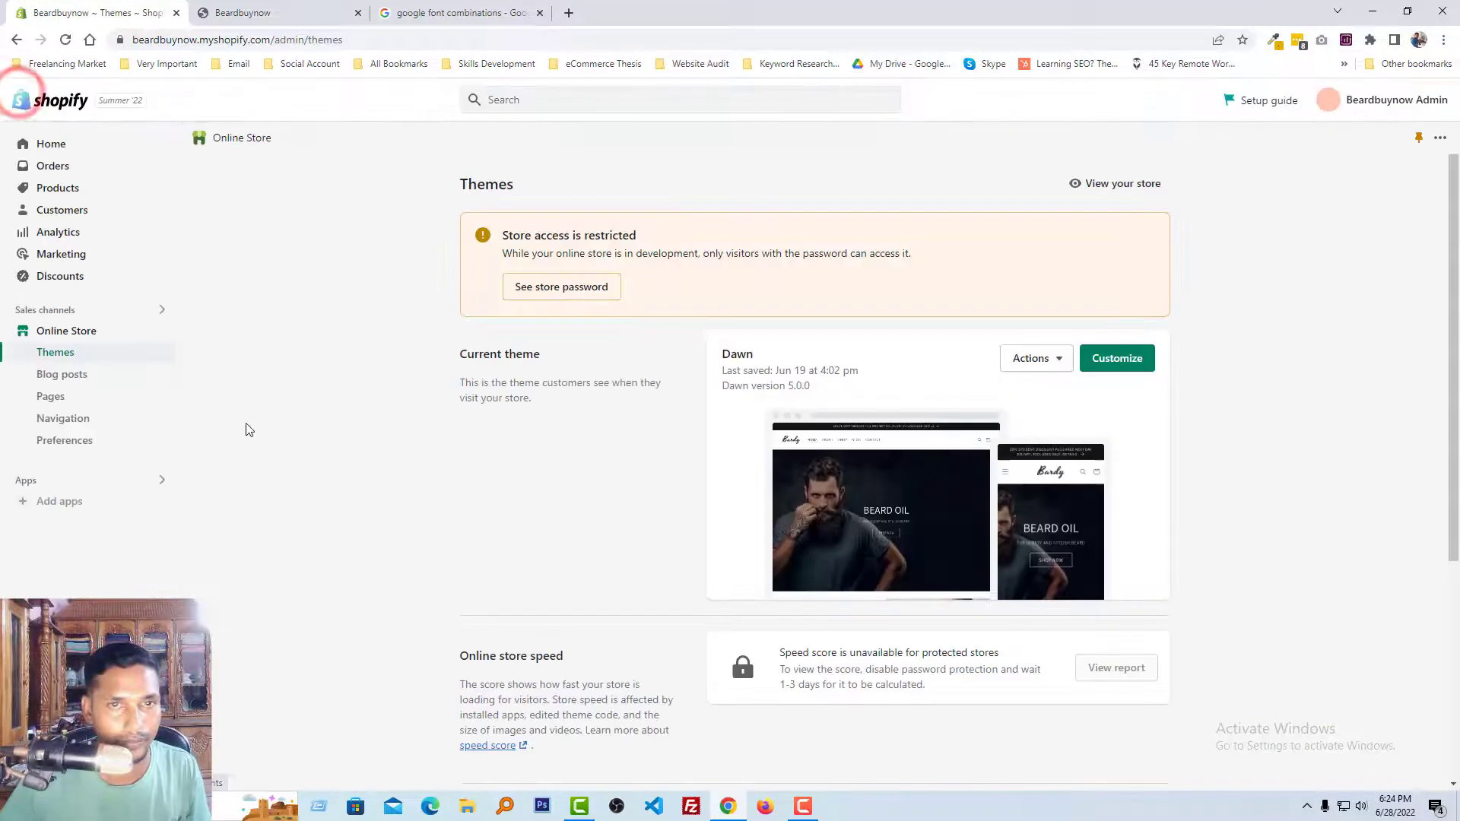
click(1011, 361)
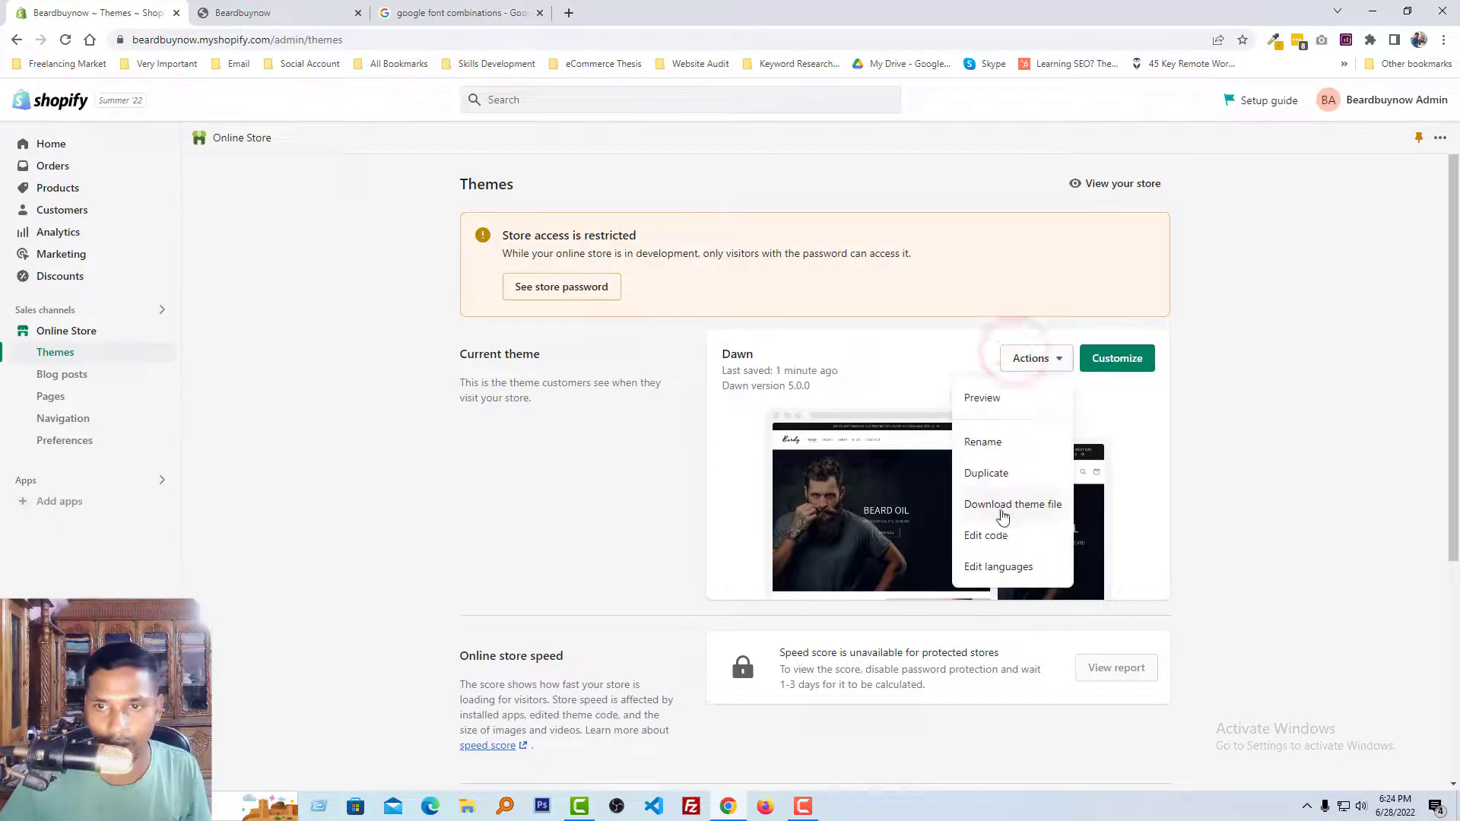
click(987, 536)
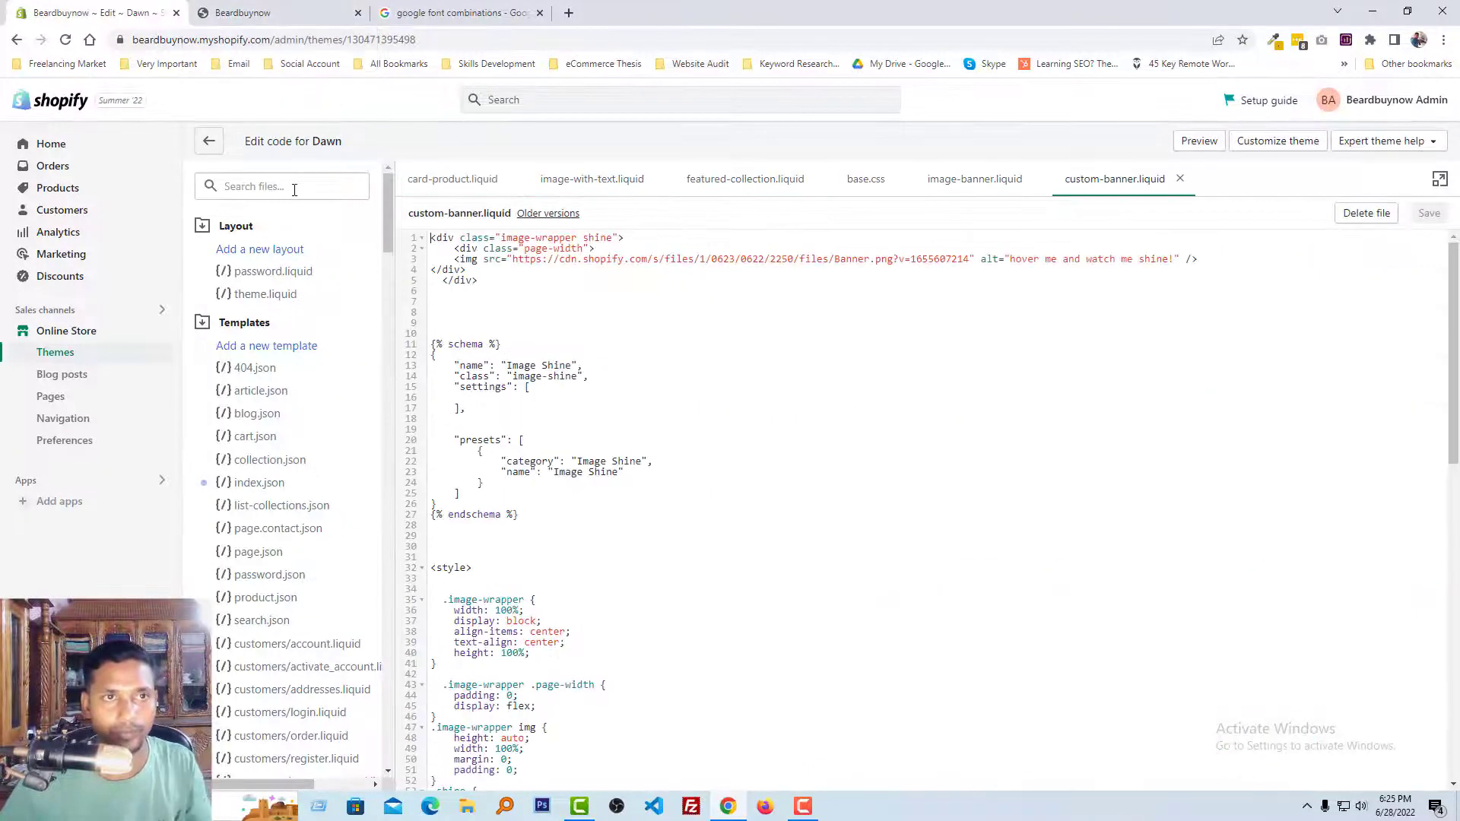
click(294, 187)
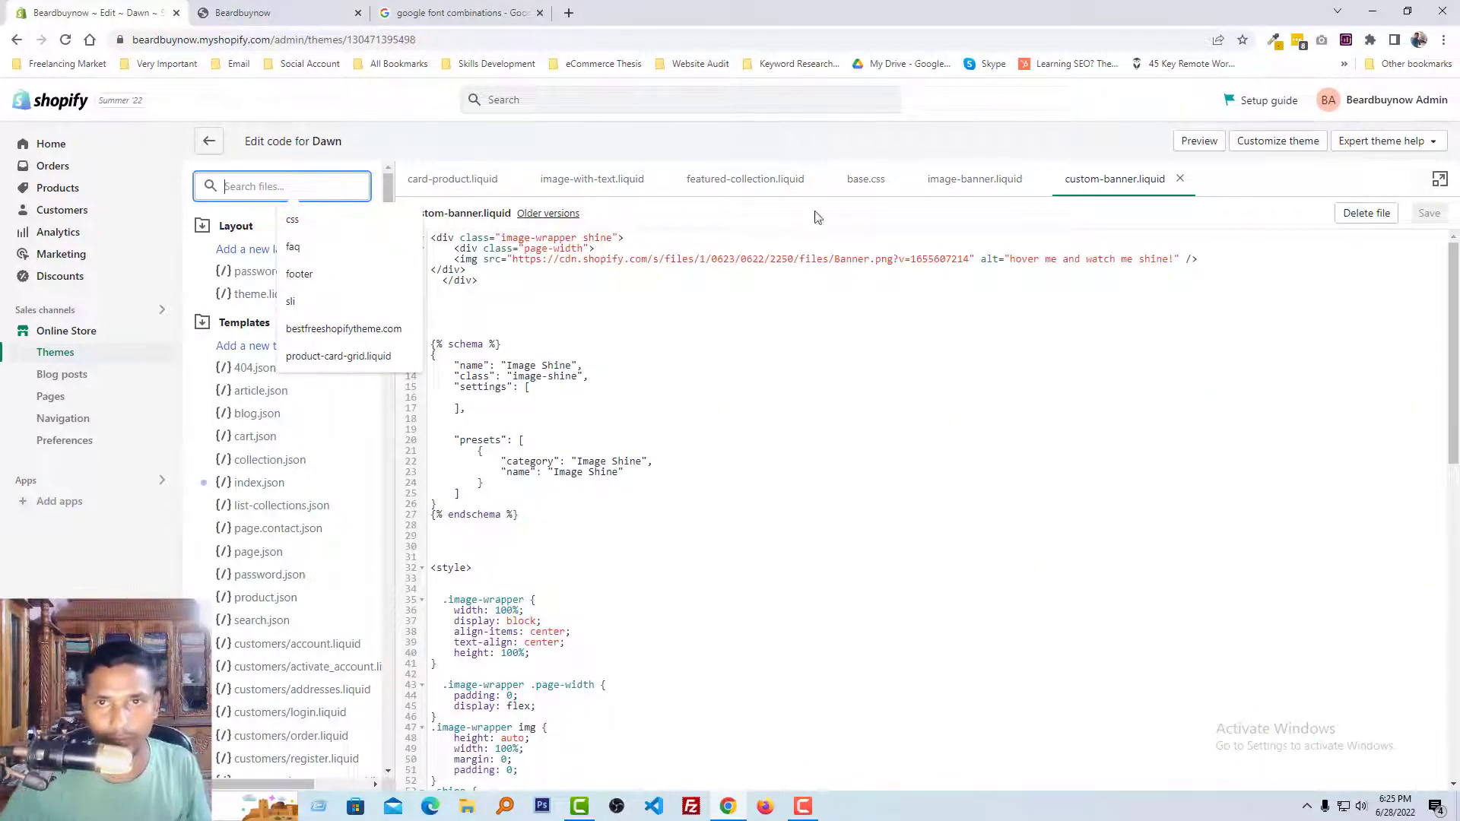
click(870, 179)
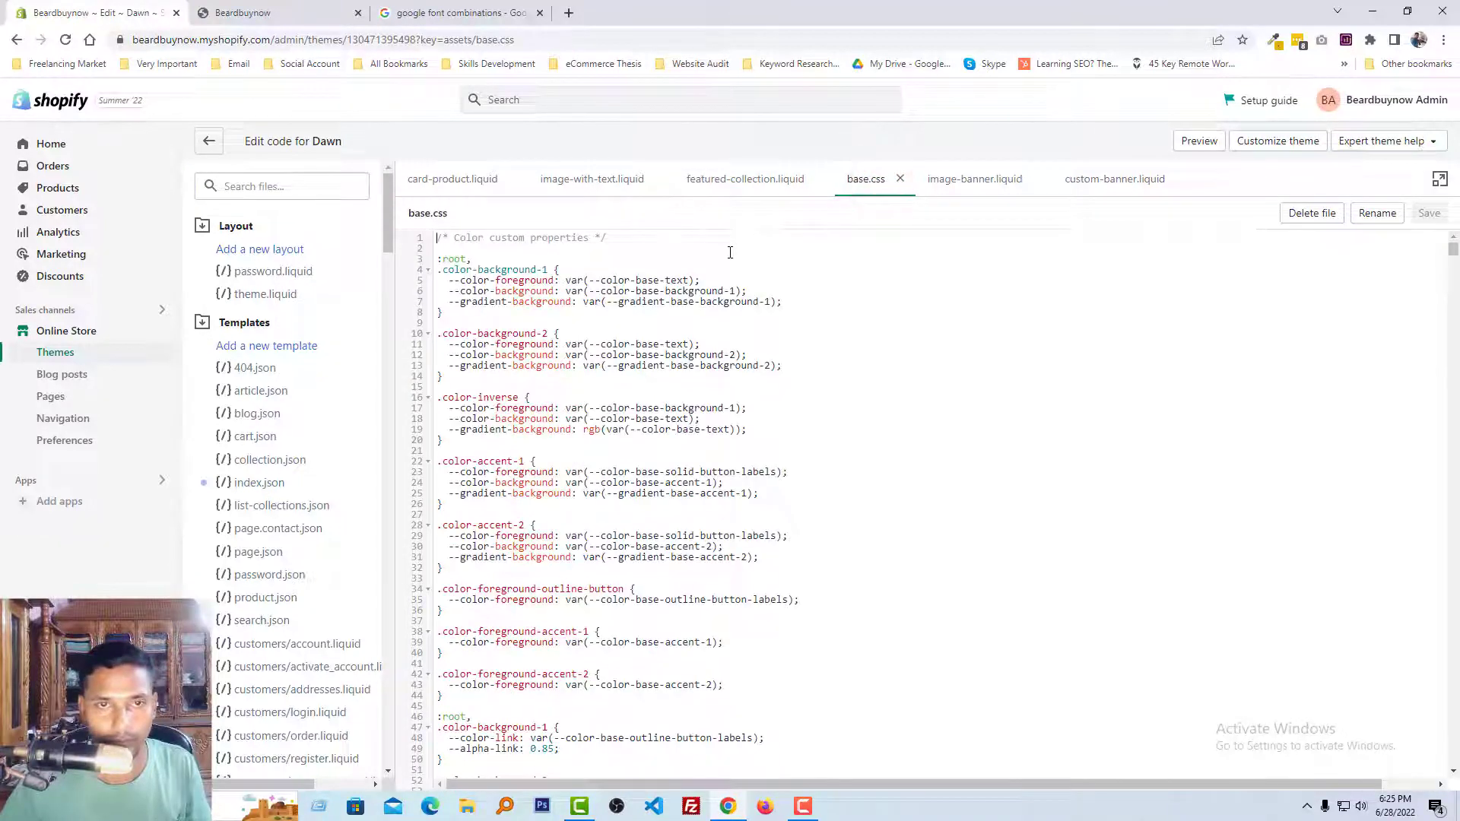
Copy the selector ".link, .customer a" from the storefront's developer tools and enter it as the search text in base.css.
key(ctrl+f)
key(ctrl+v)
key(ctrl+a)
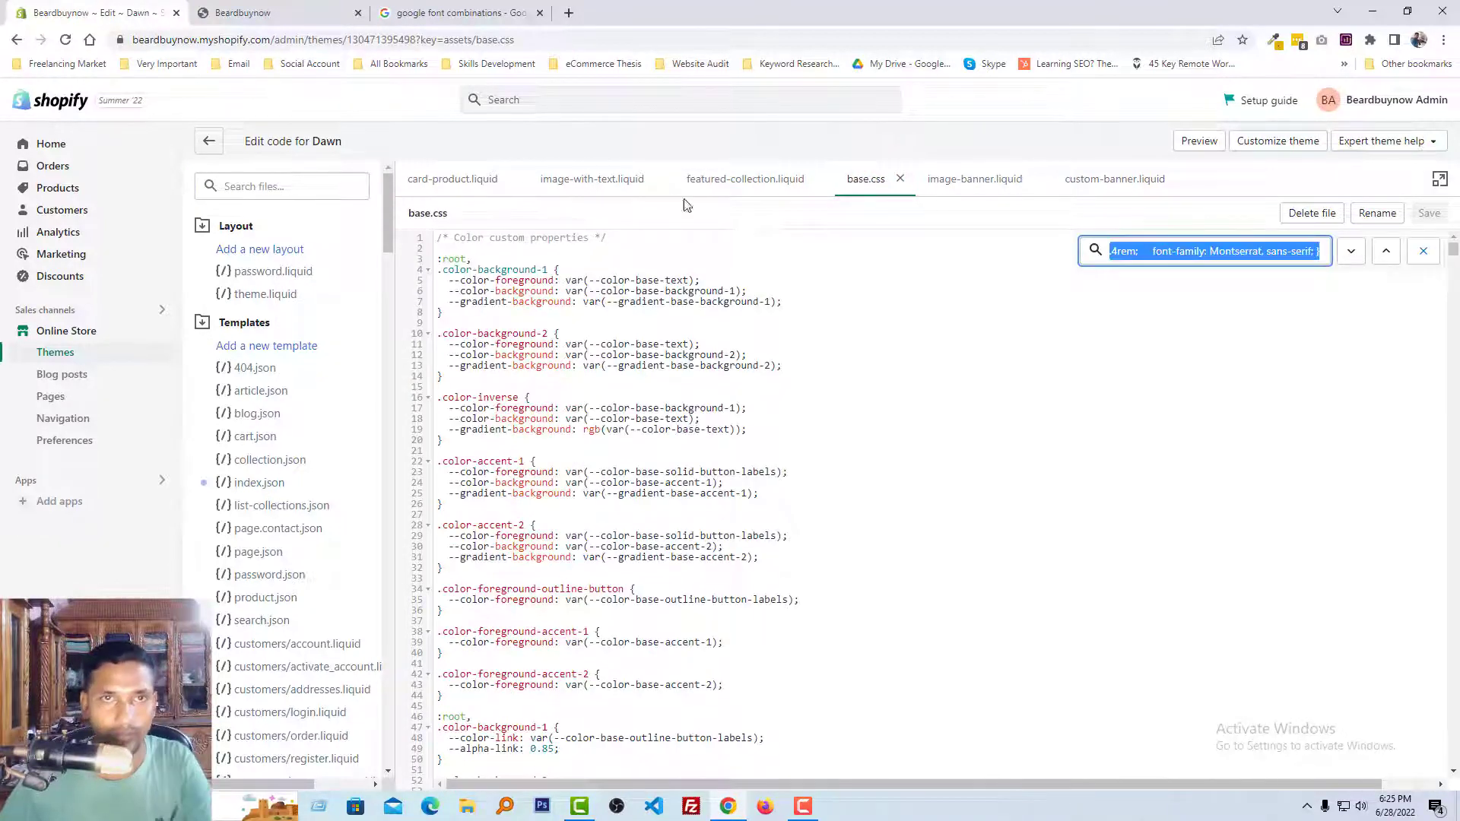
key(BackSpace)
click(456, 13)
click(251, 13)
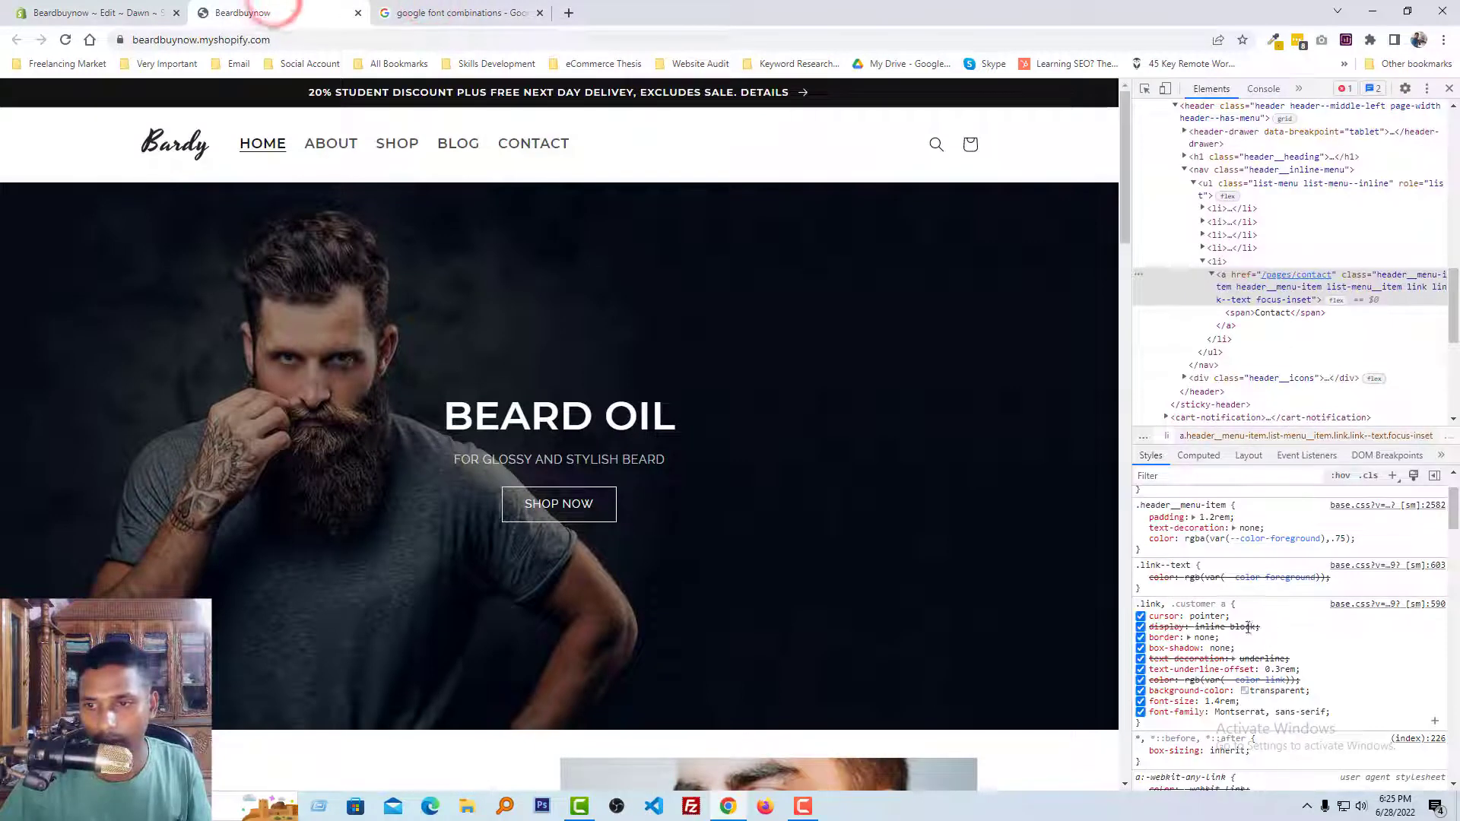
click(1179, 604)
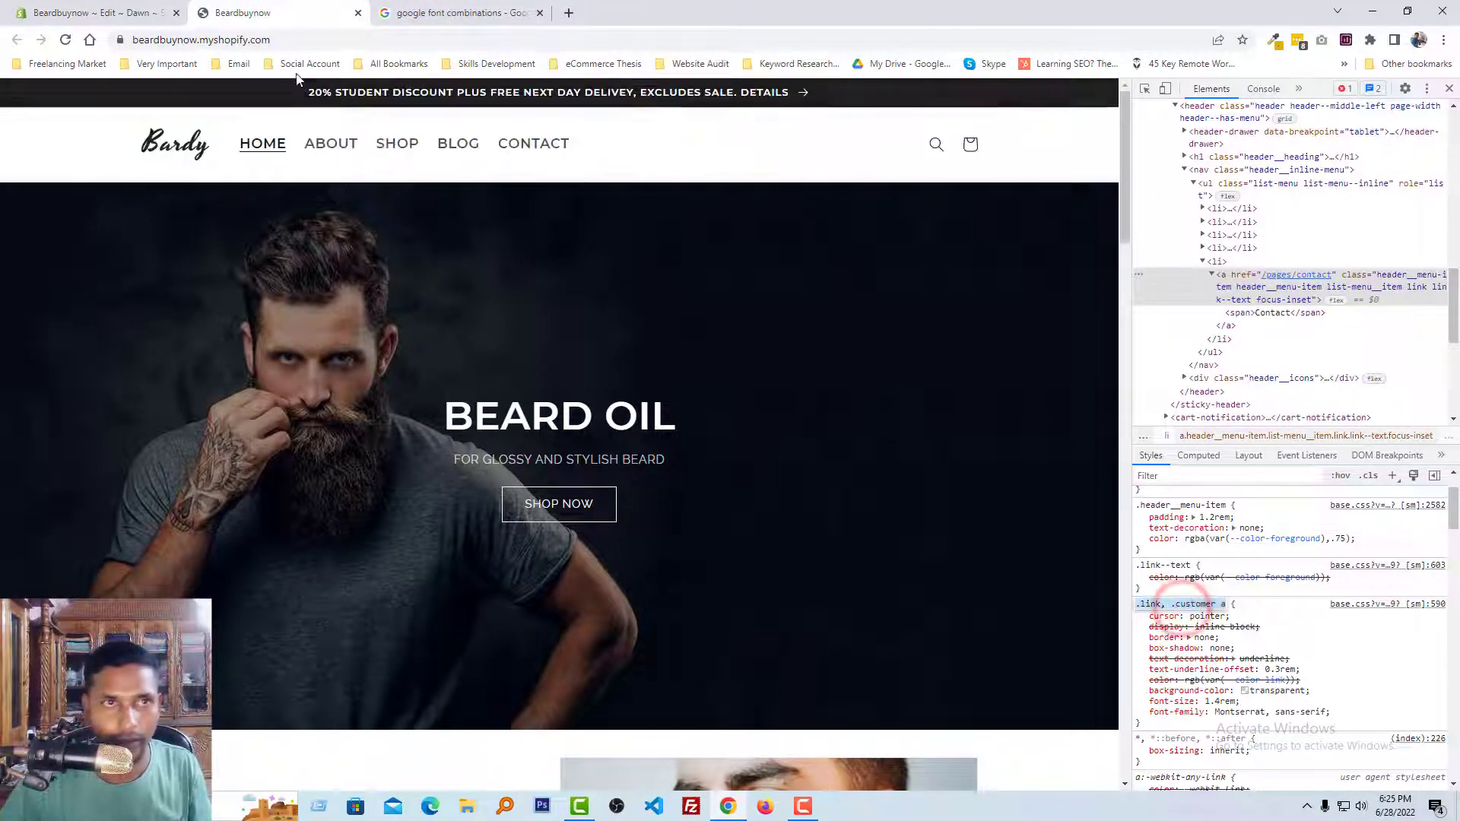
key(ctrl+c)
click(92, 13)
key(ctrl+v)
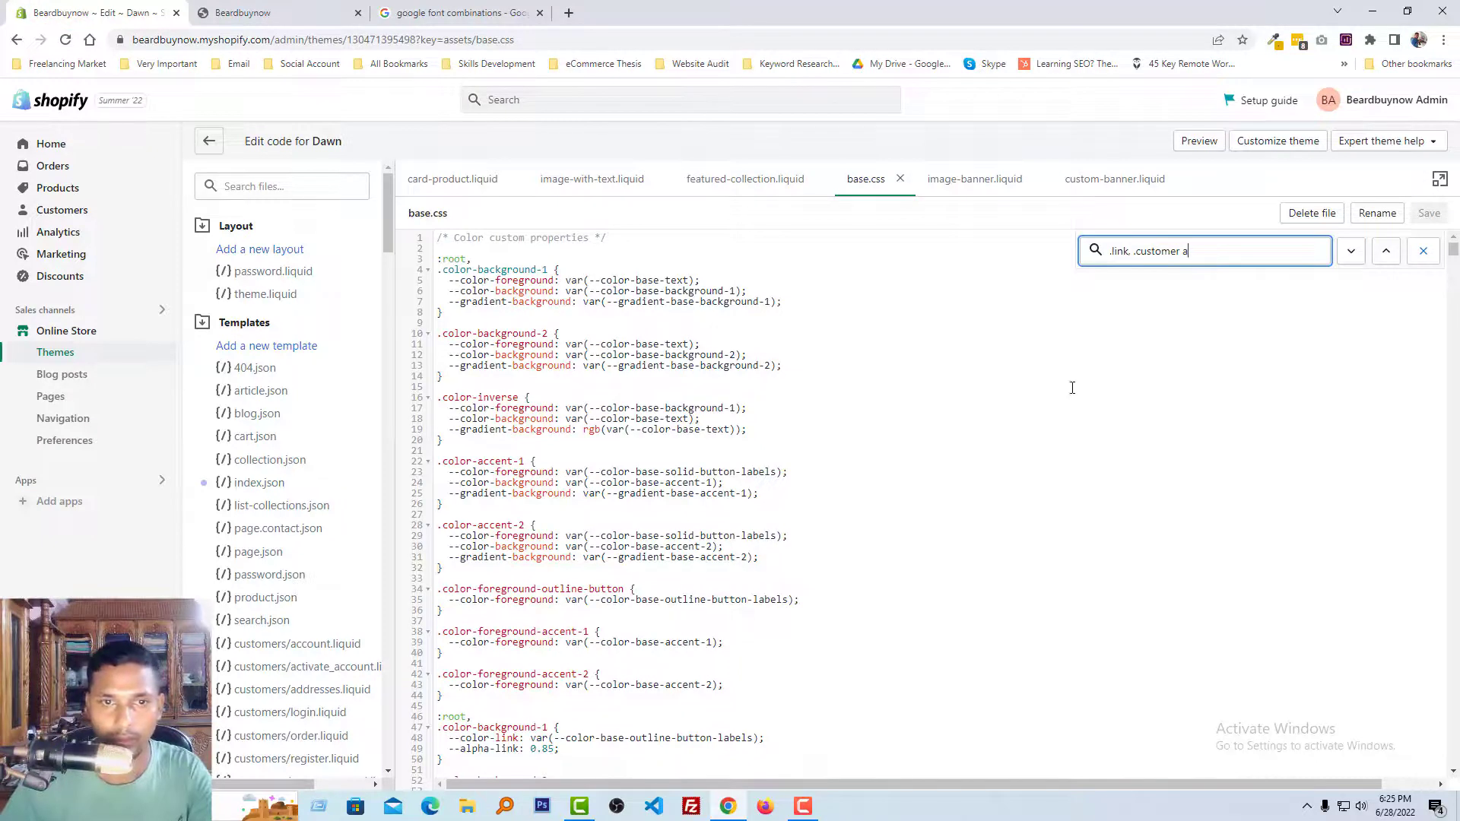
Shorten the search text to "link" and find the matching .link, .customer a rule in base.css.
click(1113, 253)
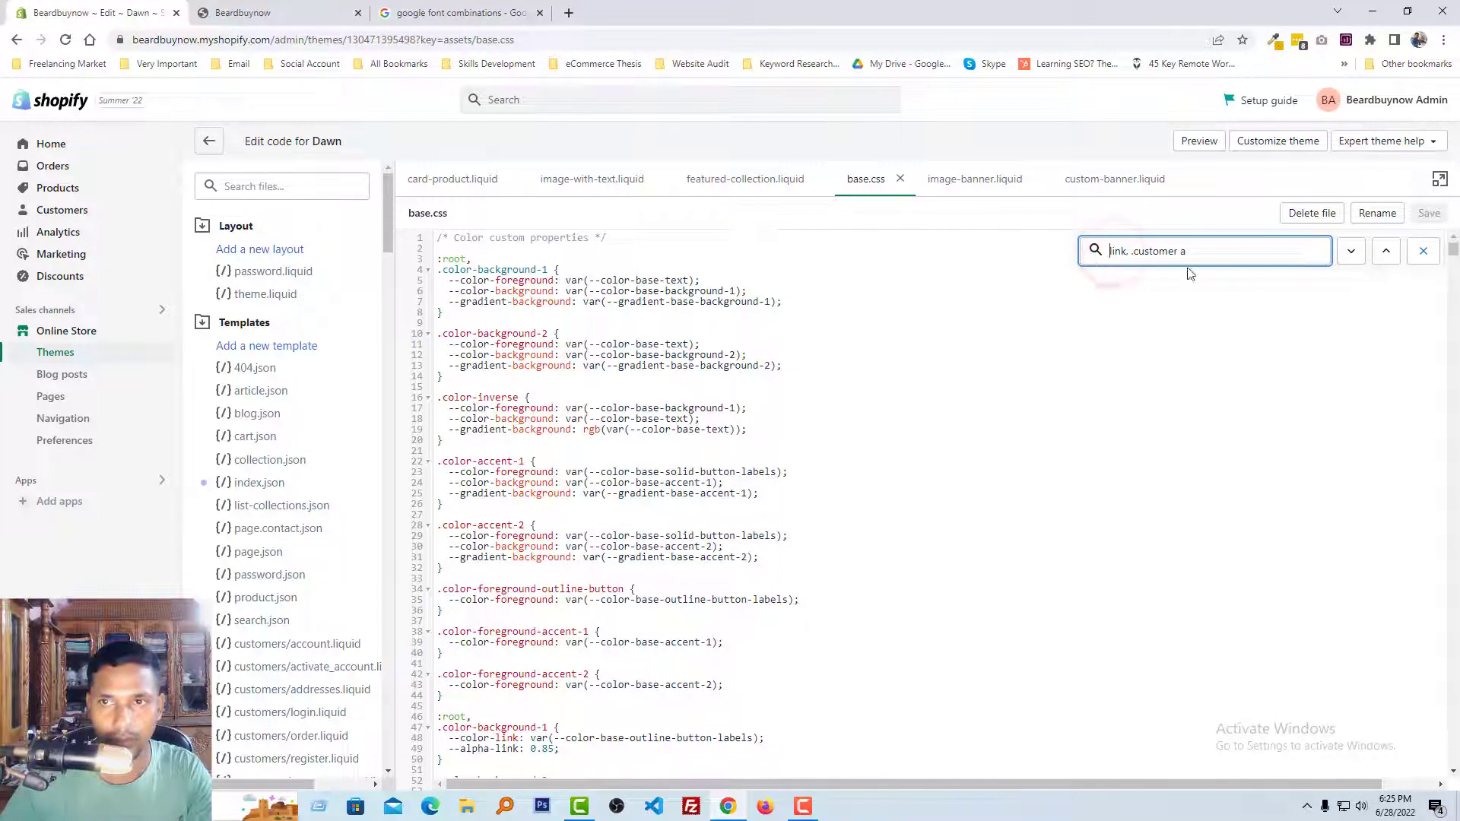
key(BackSpace)
key(BackSpace)
key(BackSpace)
key(BackSpace)
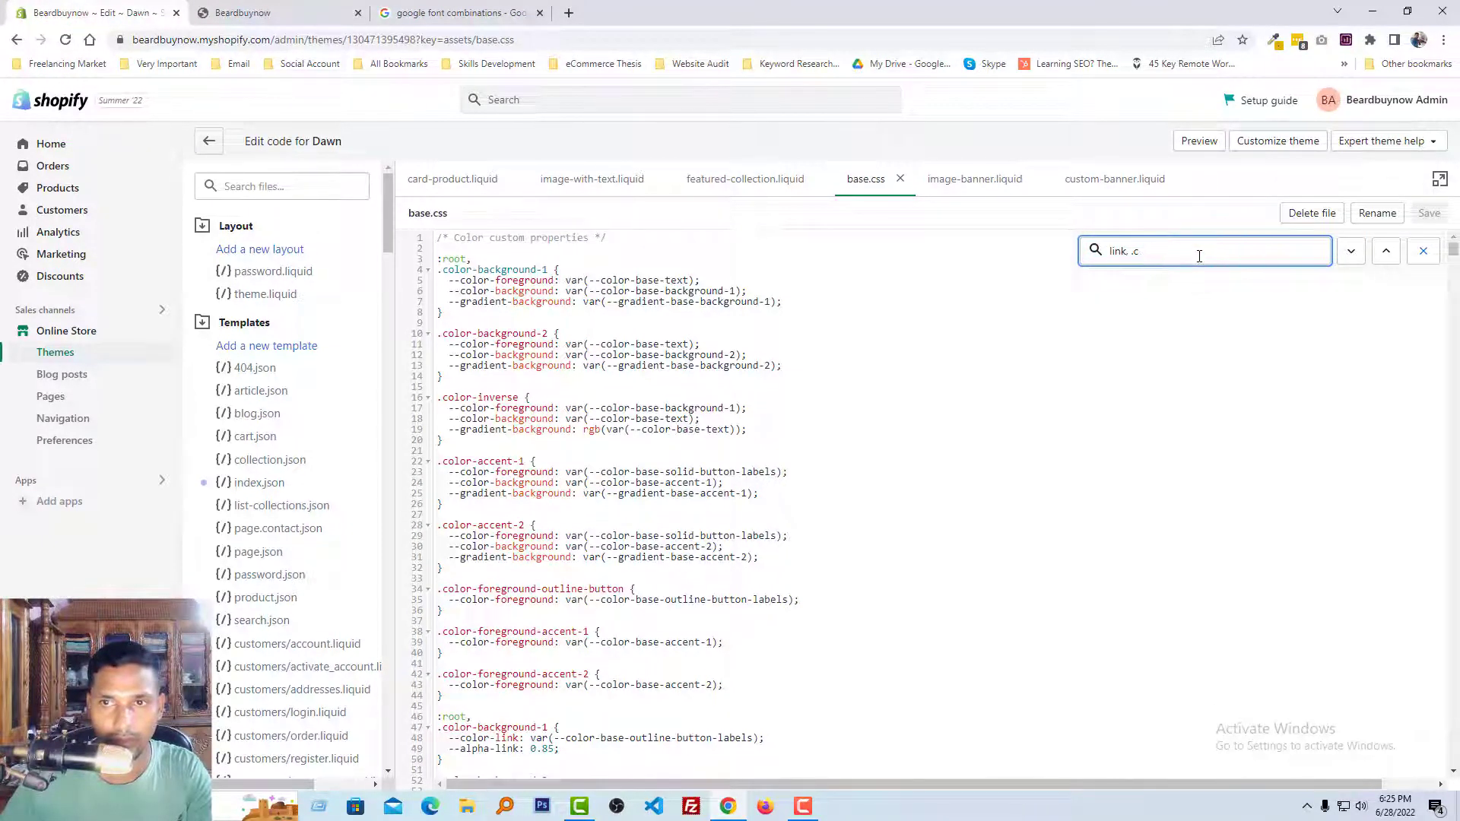
key(Return)
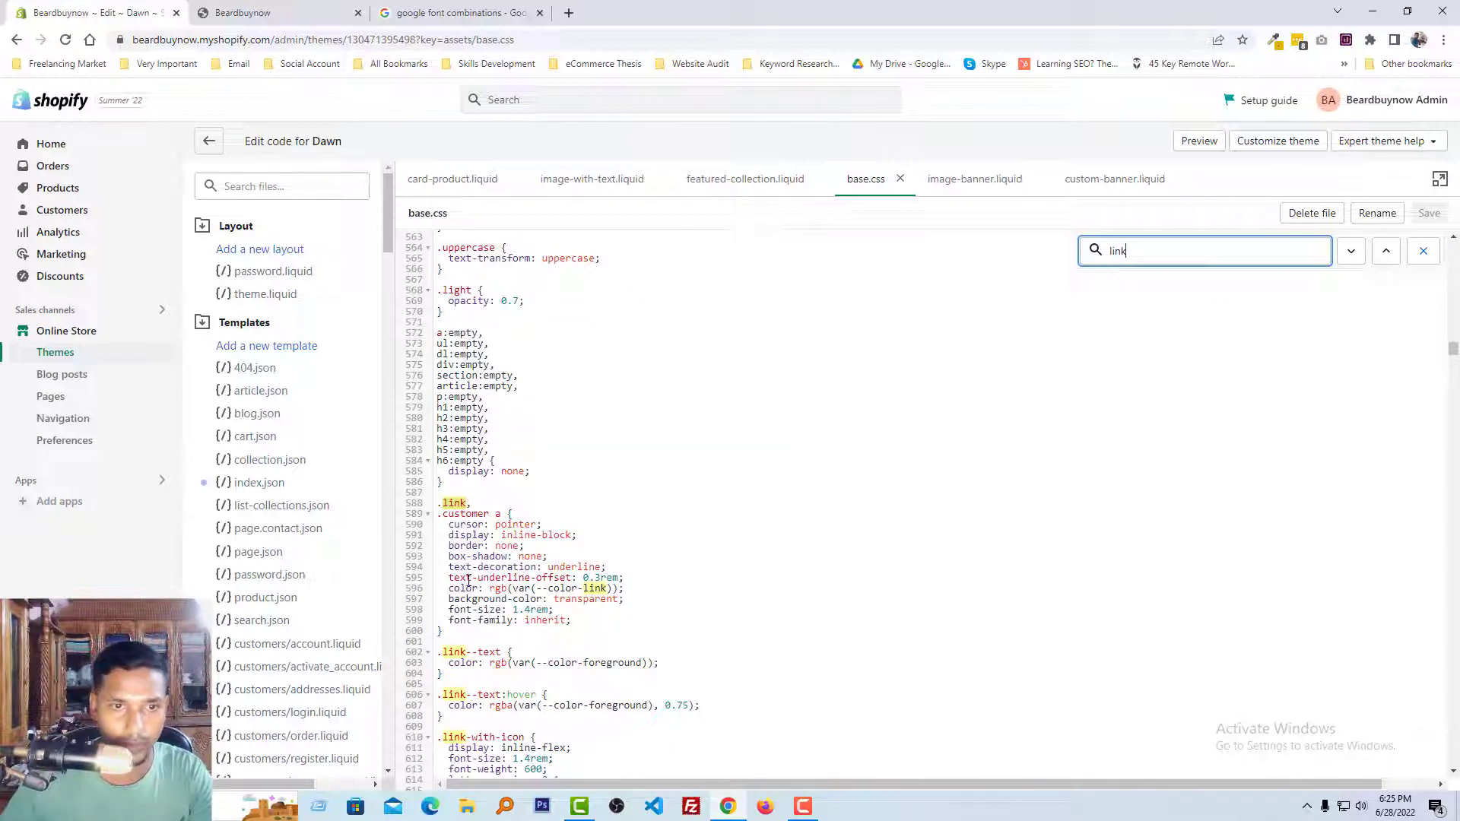
Insert blank lines below and above the .link, .customer a rule in base.css.
click(544, 513)
click(447, 630)
key(Return)
key(Return)
key(Return)
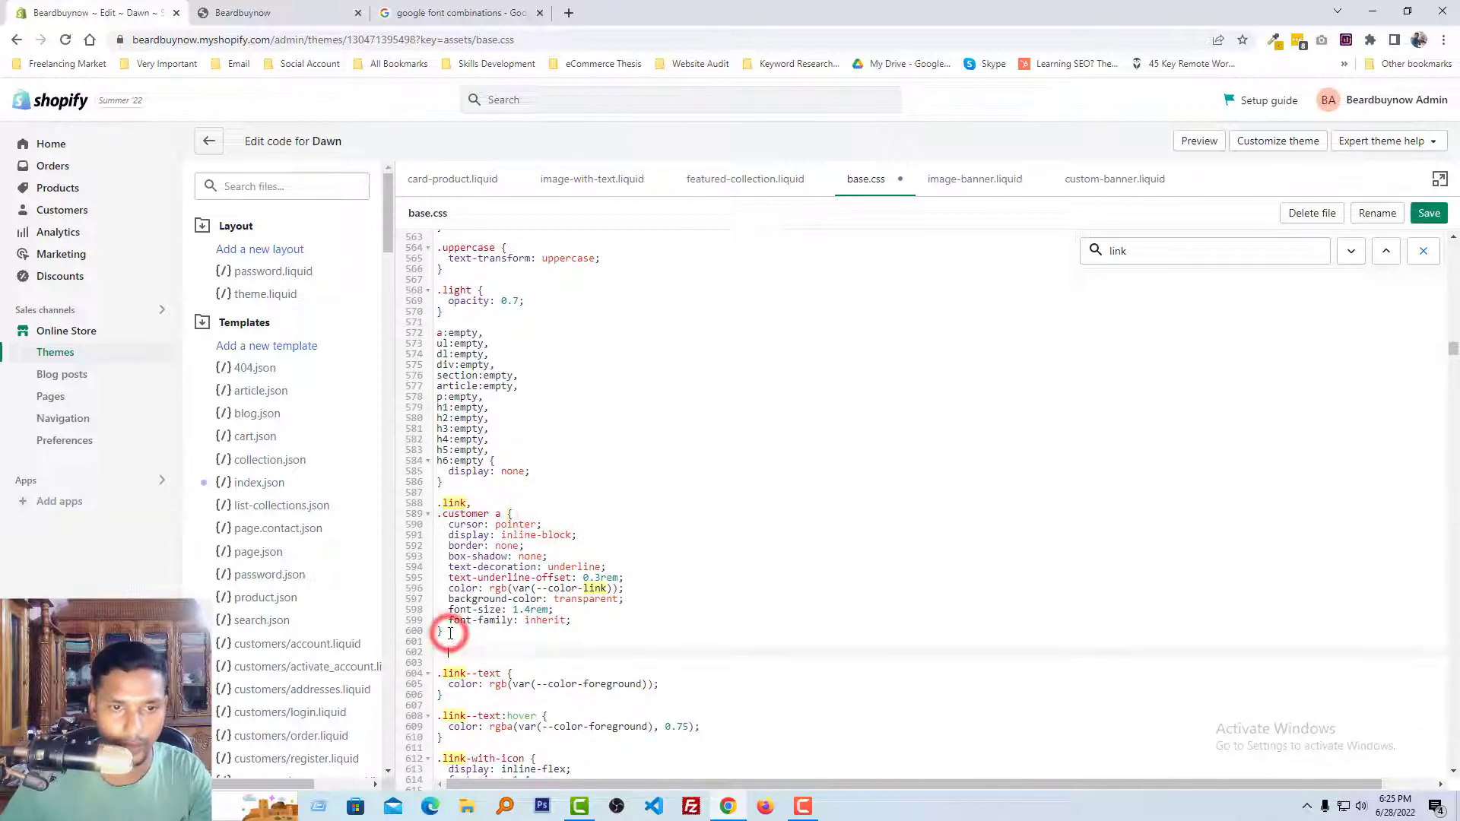
click(453, 488)
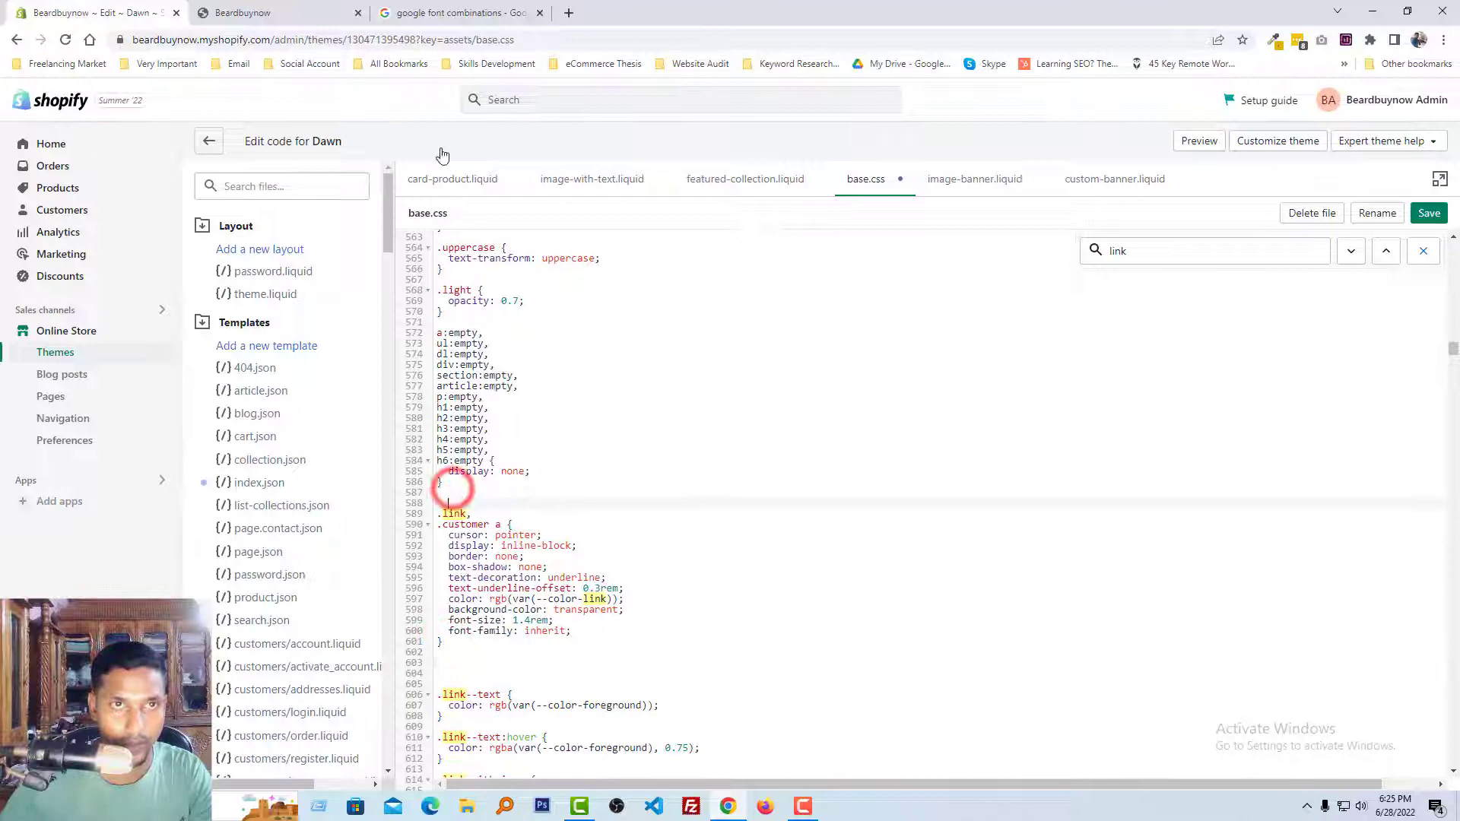
Copy the font-family value from the storefront's developer tools and set the .link, .customer a font-family in base.css to Montserrat, sans-serif.
click(295, 9)
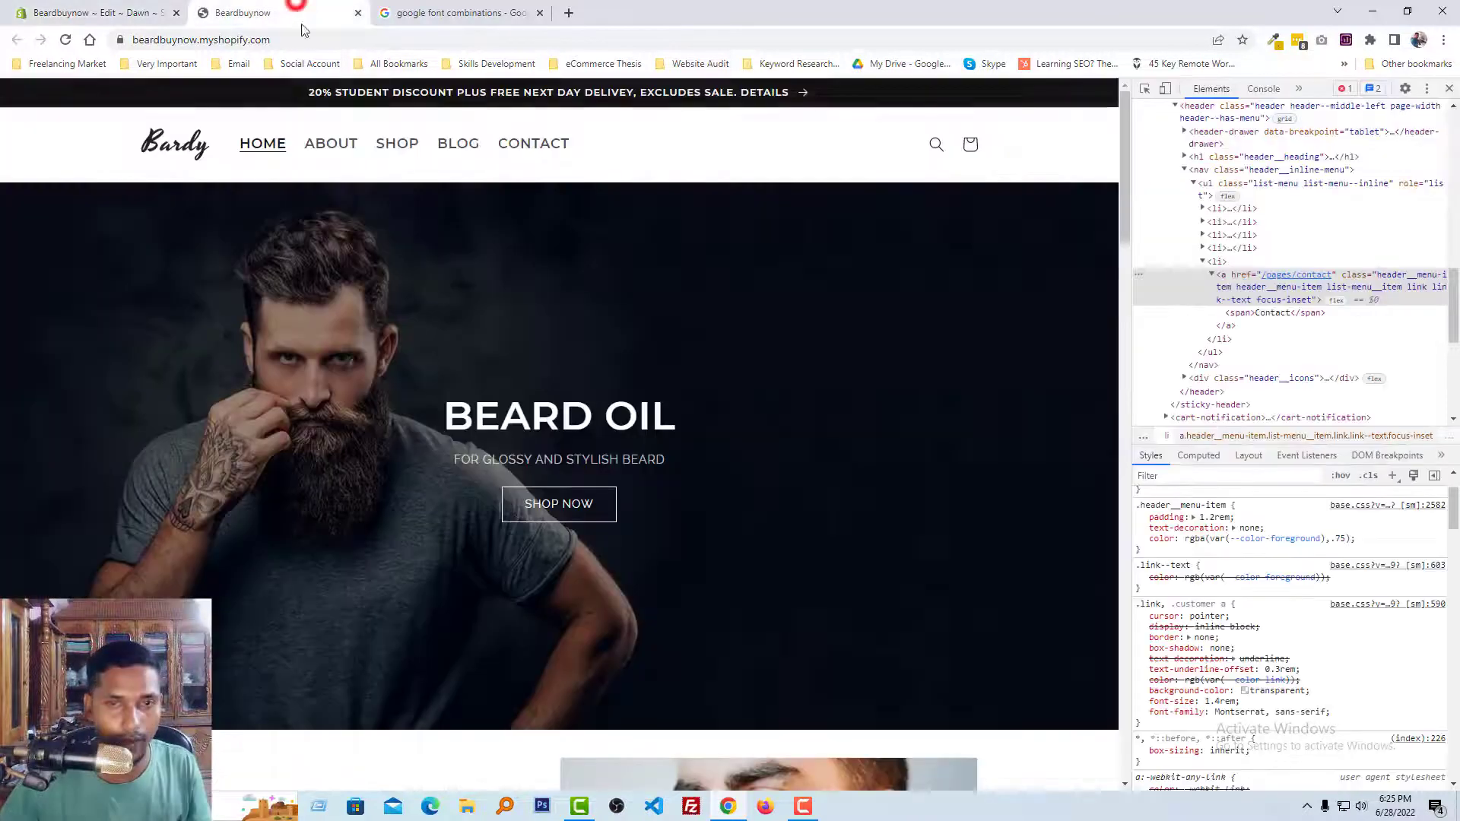
click(1252, 716)
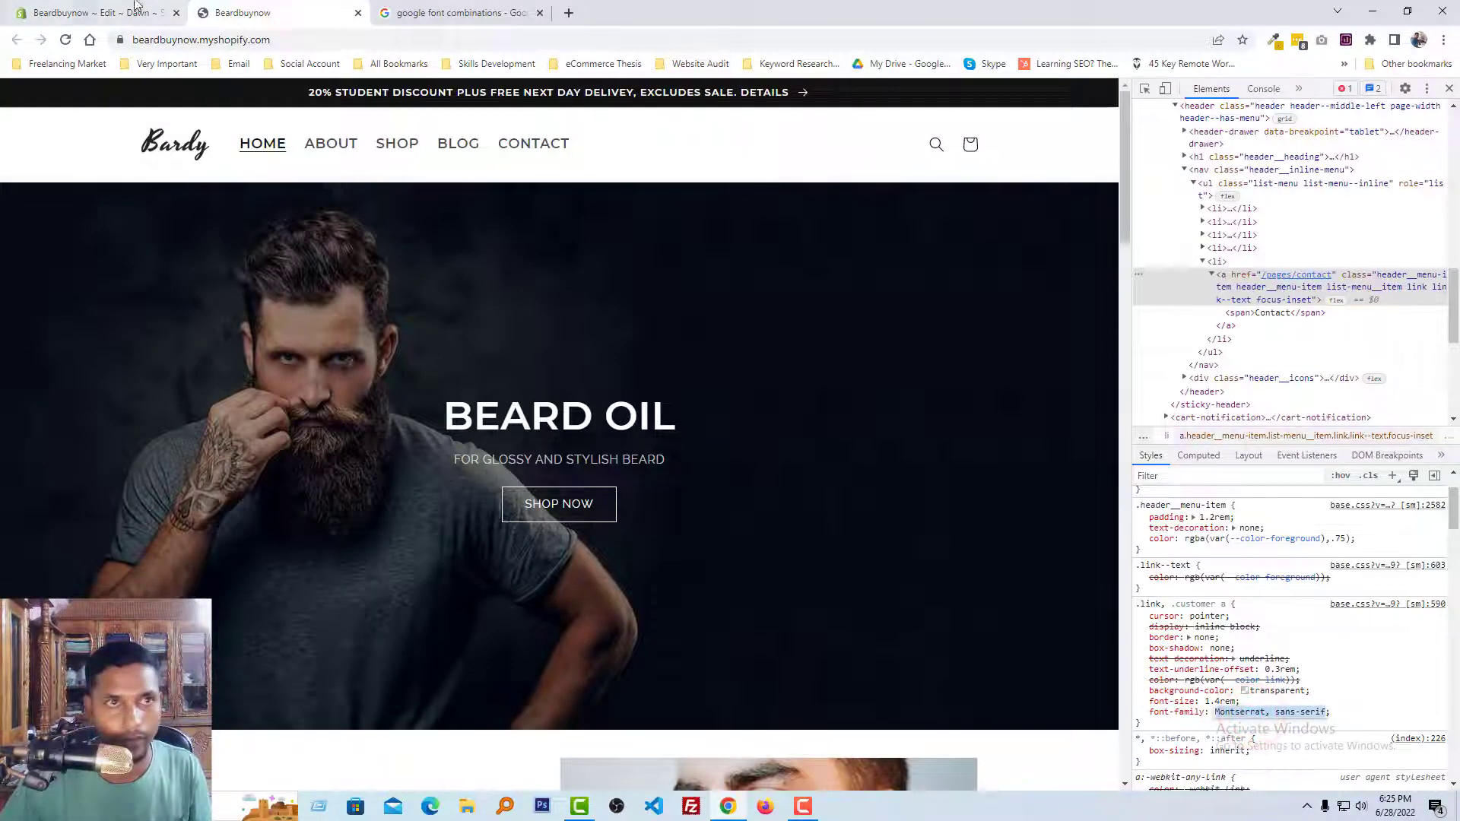
click(82, 10)
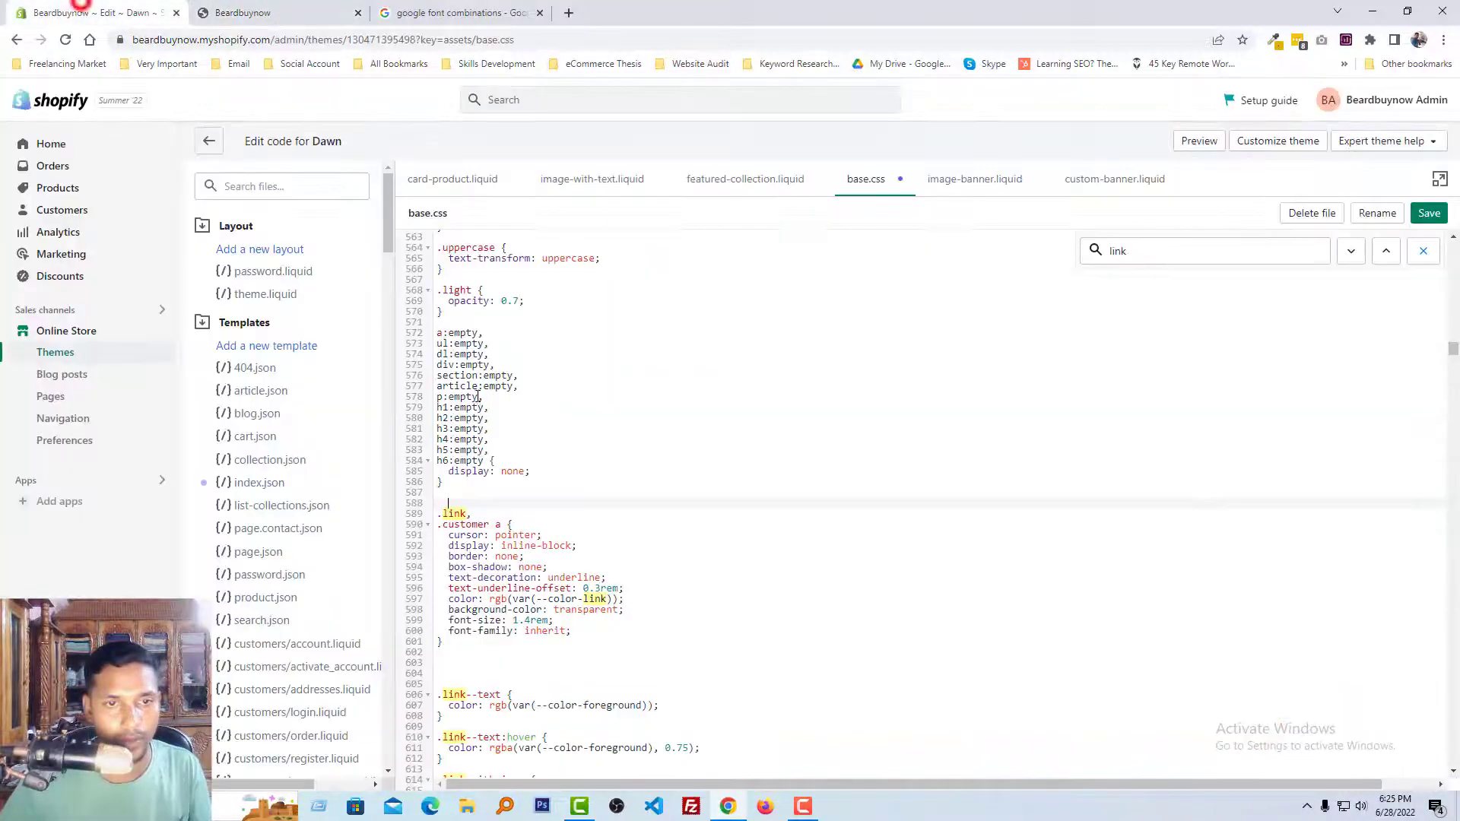
double_click(549, 632)
key(ctrl+v)
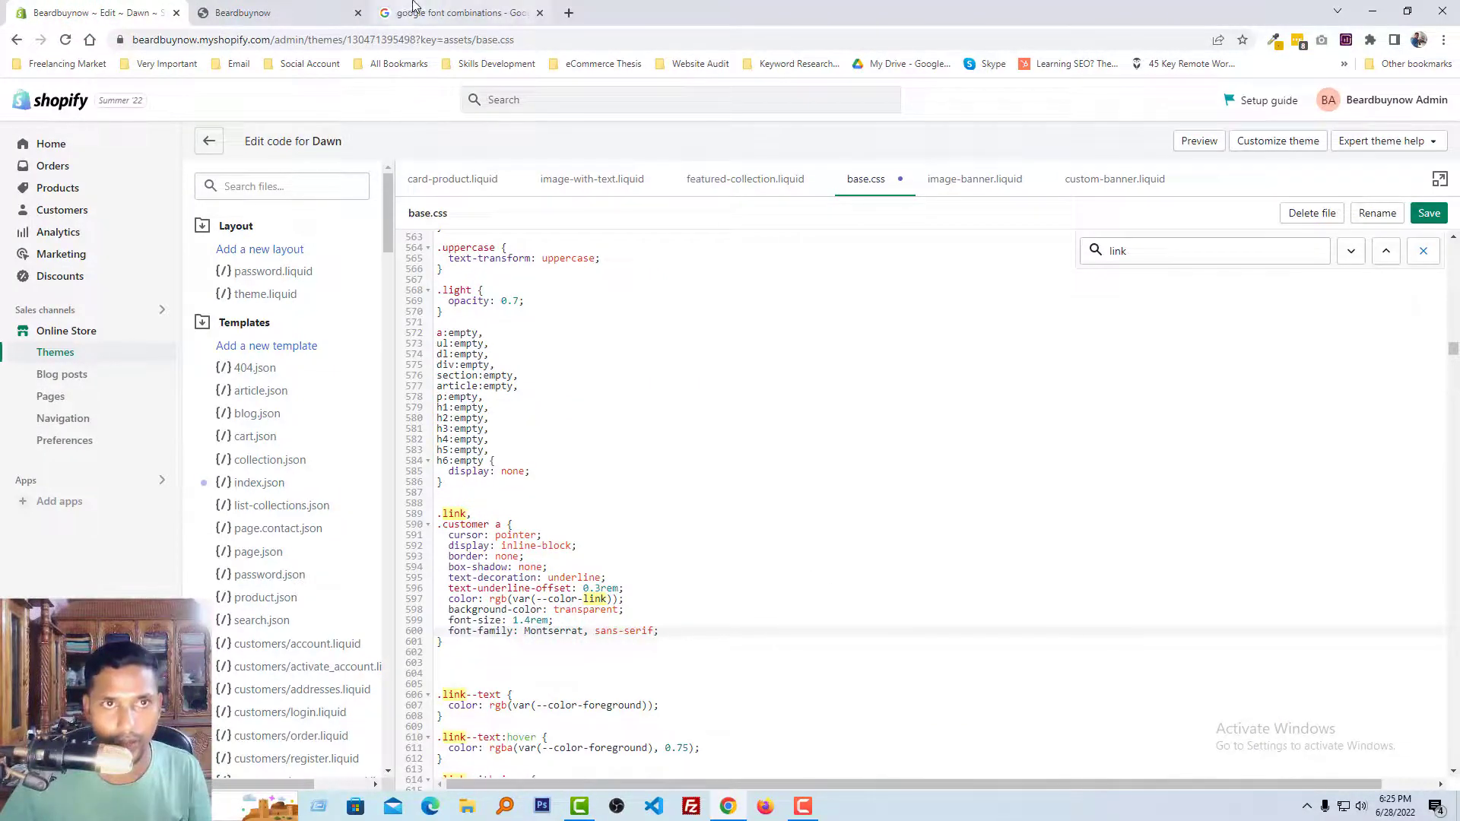
Save the changes to base.css and return to the live storefront.
click(285, 10)
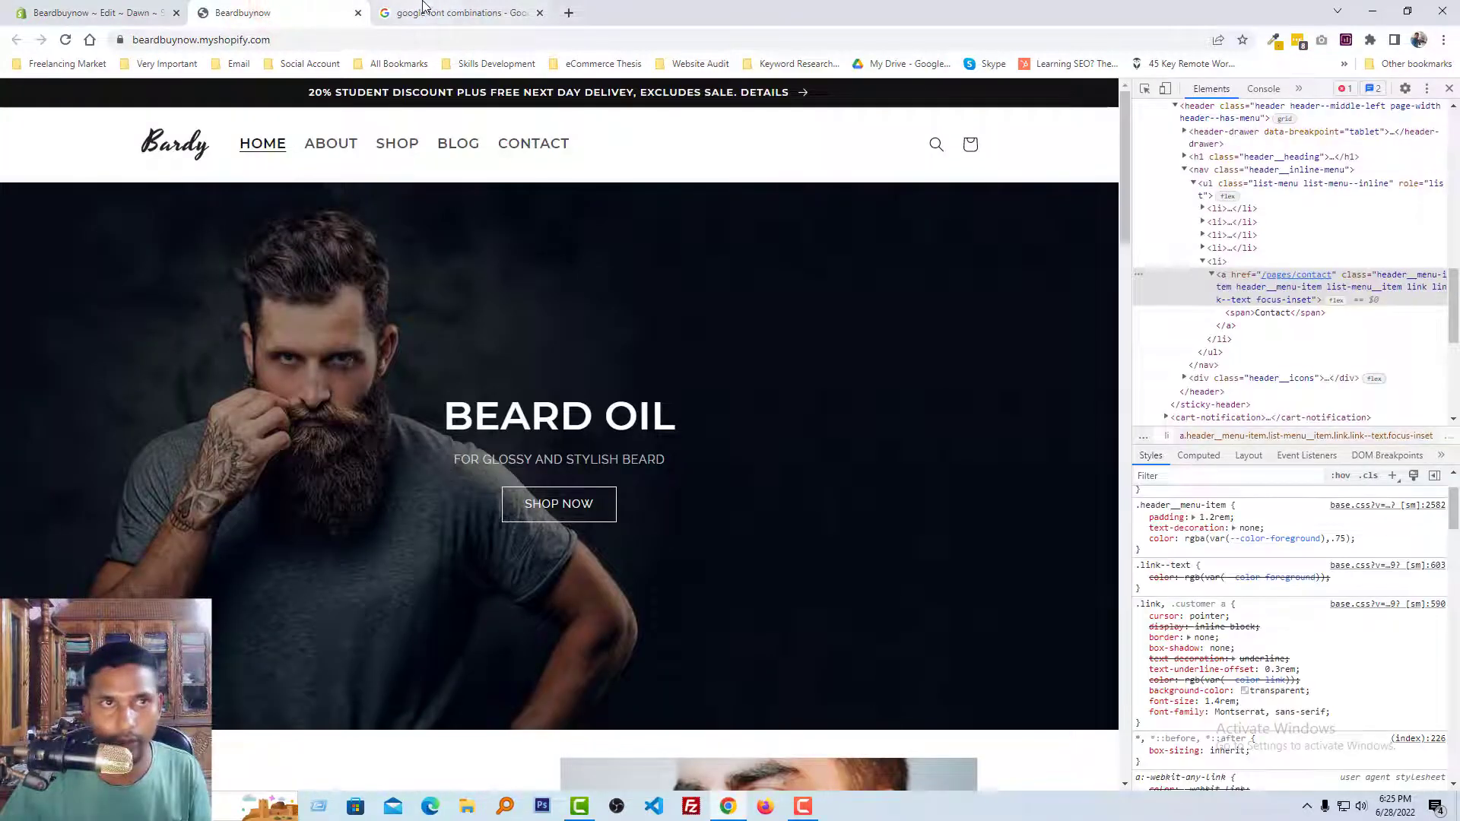
click(44, 6)
click(1429, 213)
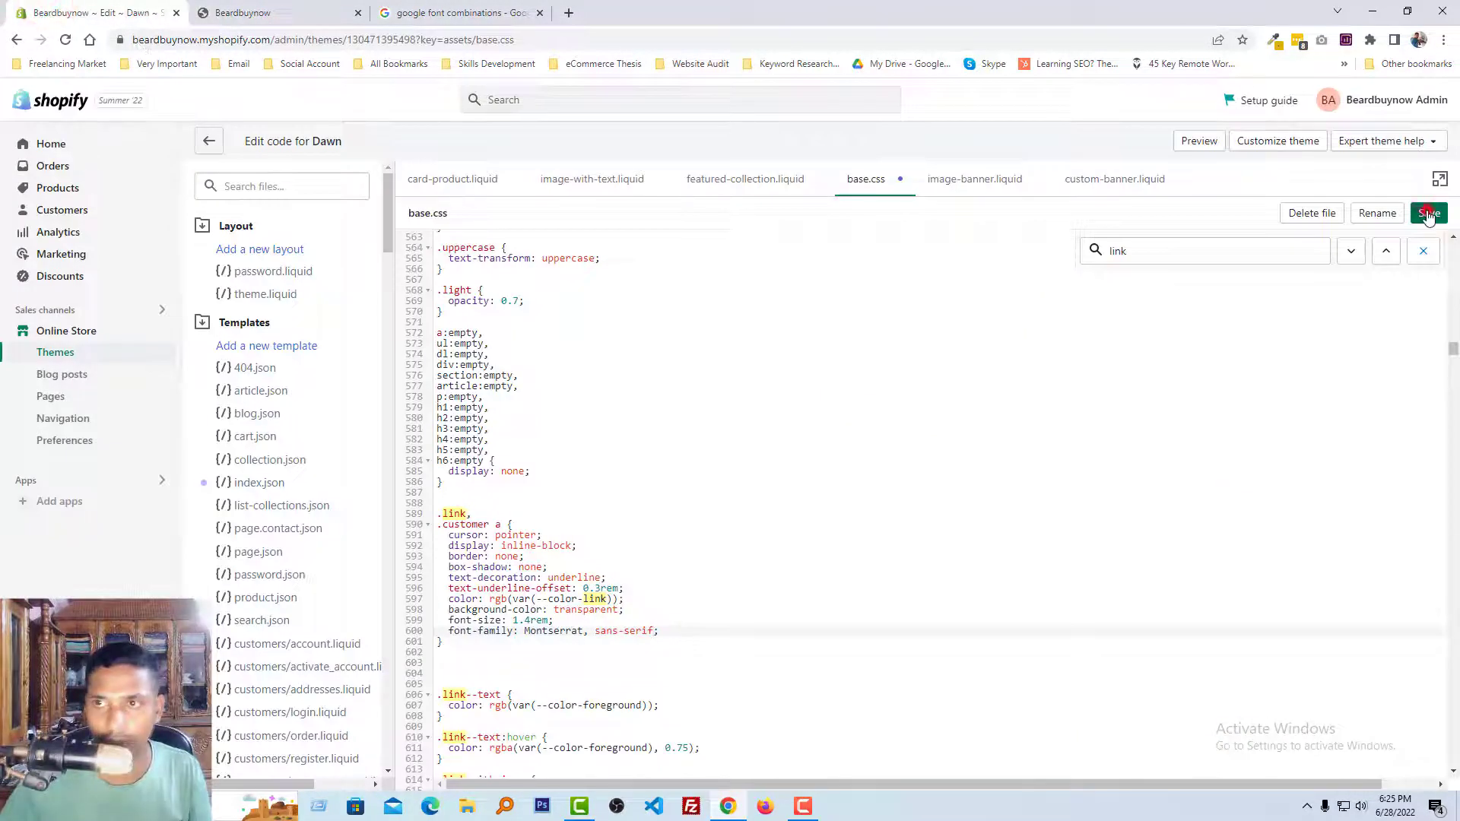
click(286, 11)
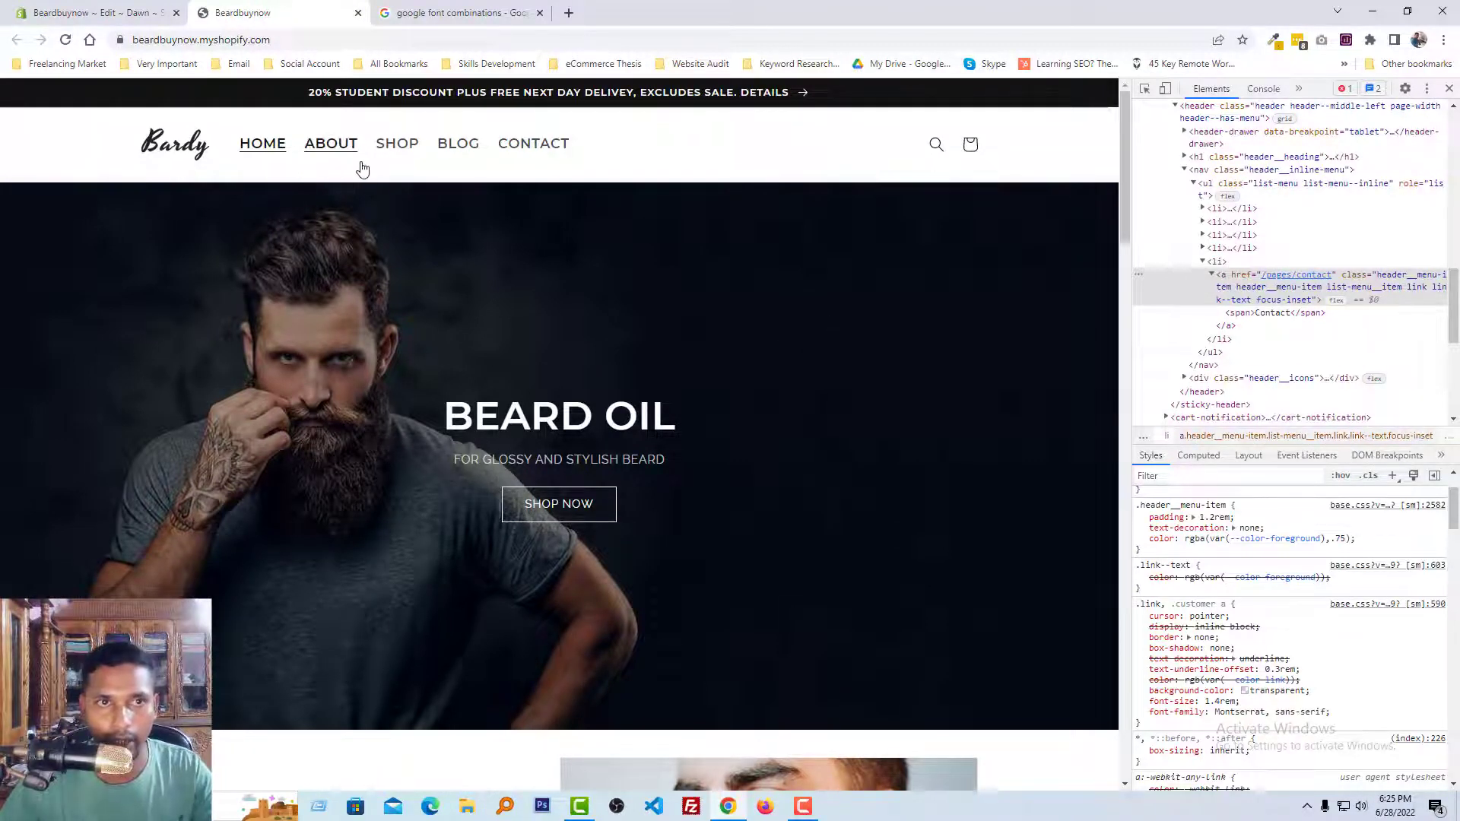
Inspect the storefront's header container in the developer tools and bring up its .header--middle-left style rule.
click(1144, 91)
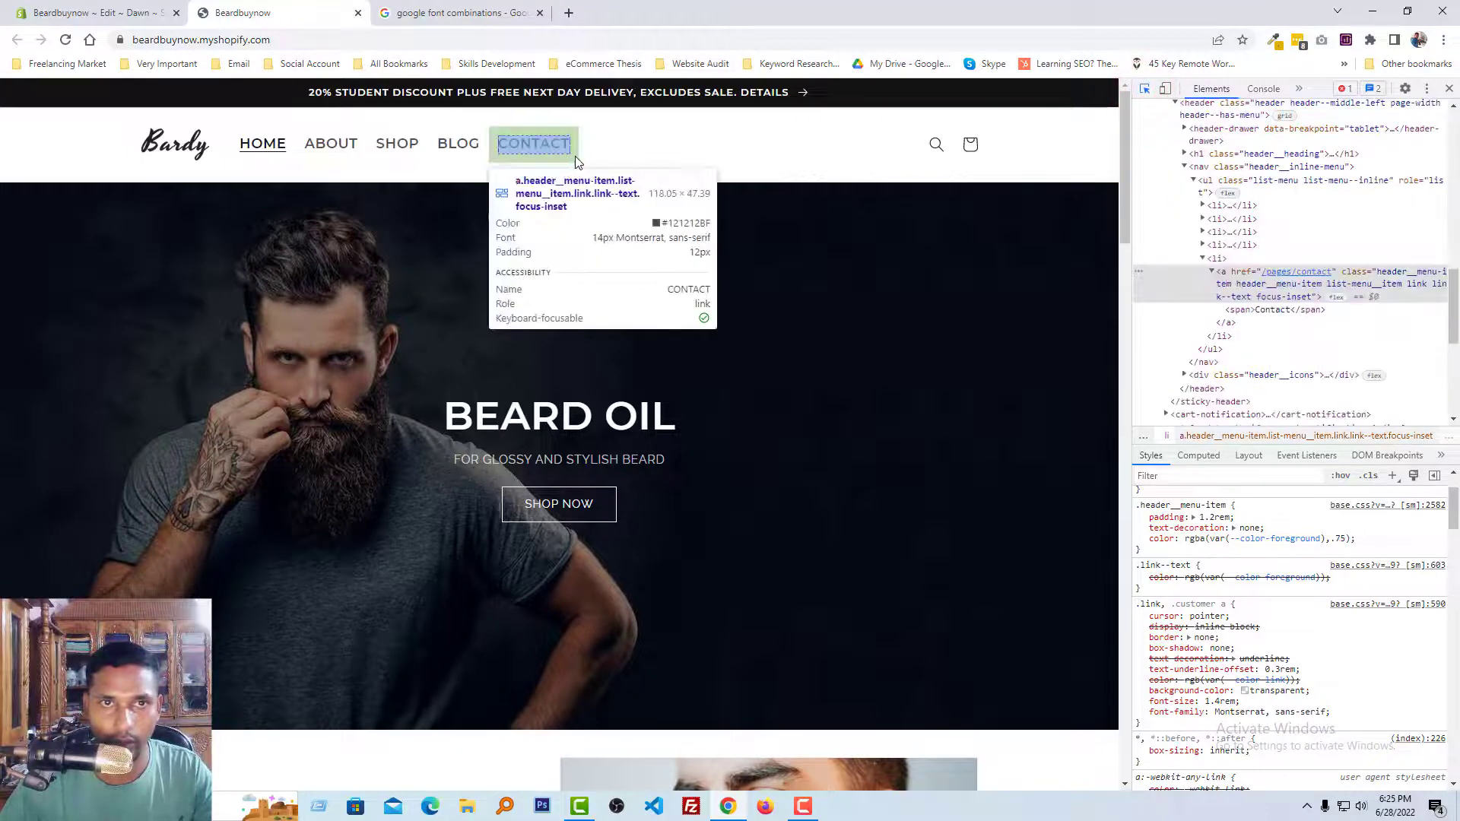
click(578, 156)
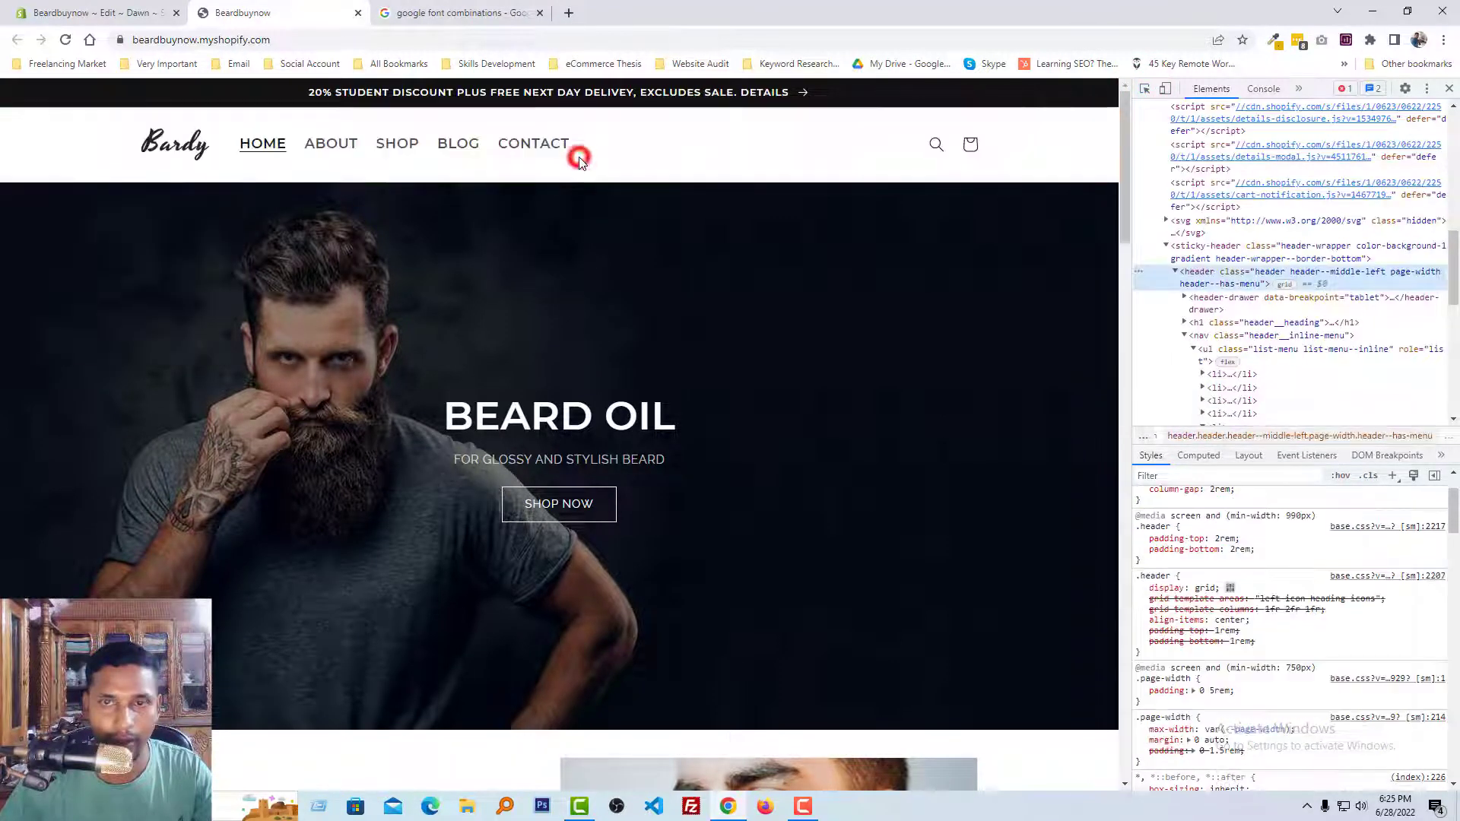
click(1184, 336)
scroll(1211, 536, up, 2)
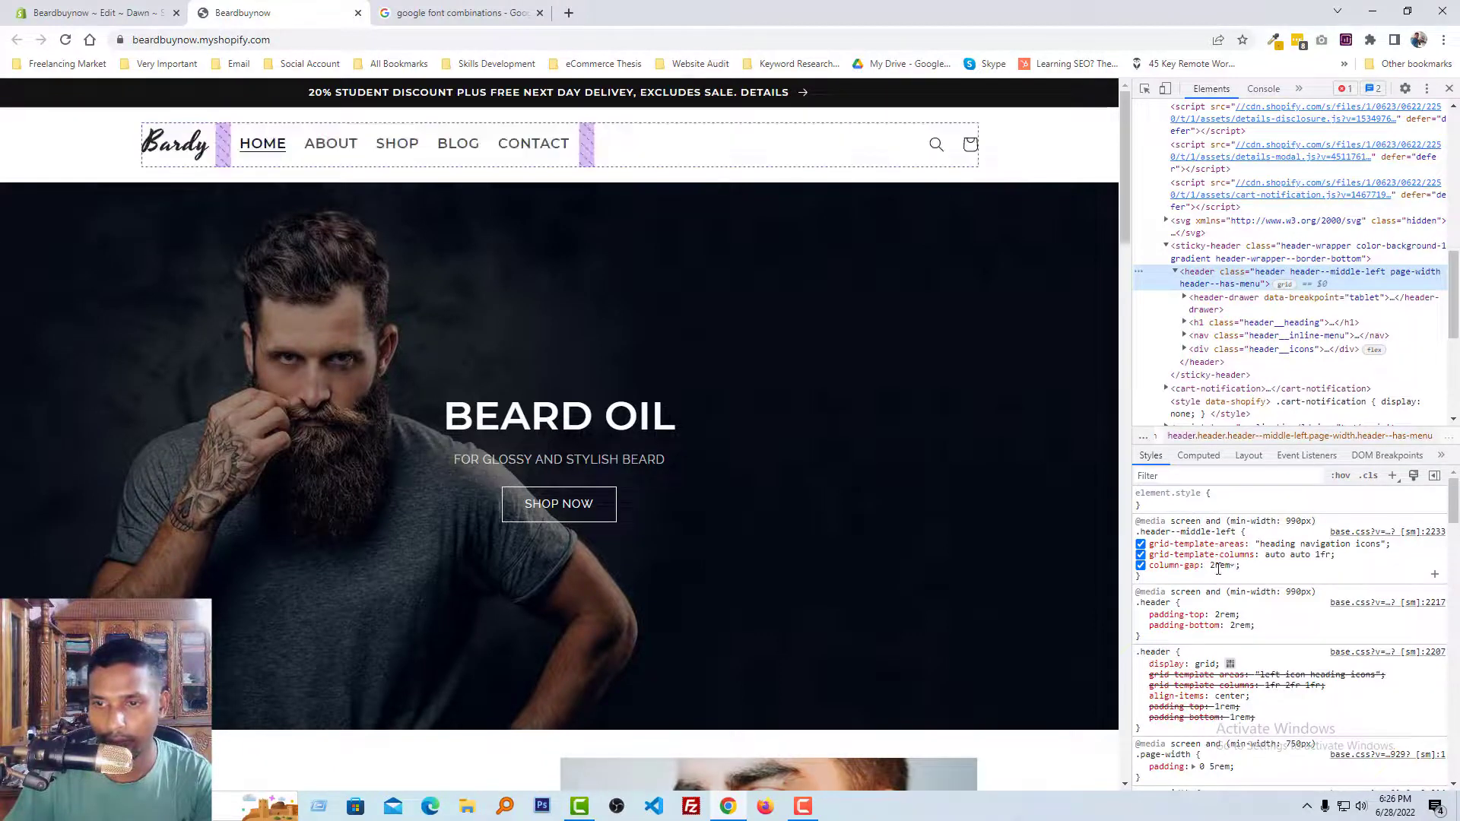
Adjust the column-gap of .header--middle-left to 23rem in the developer tools to centre the header menu.
click(1218, 566)
key(Down)
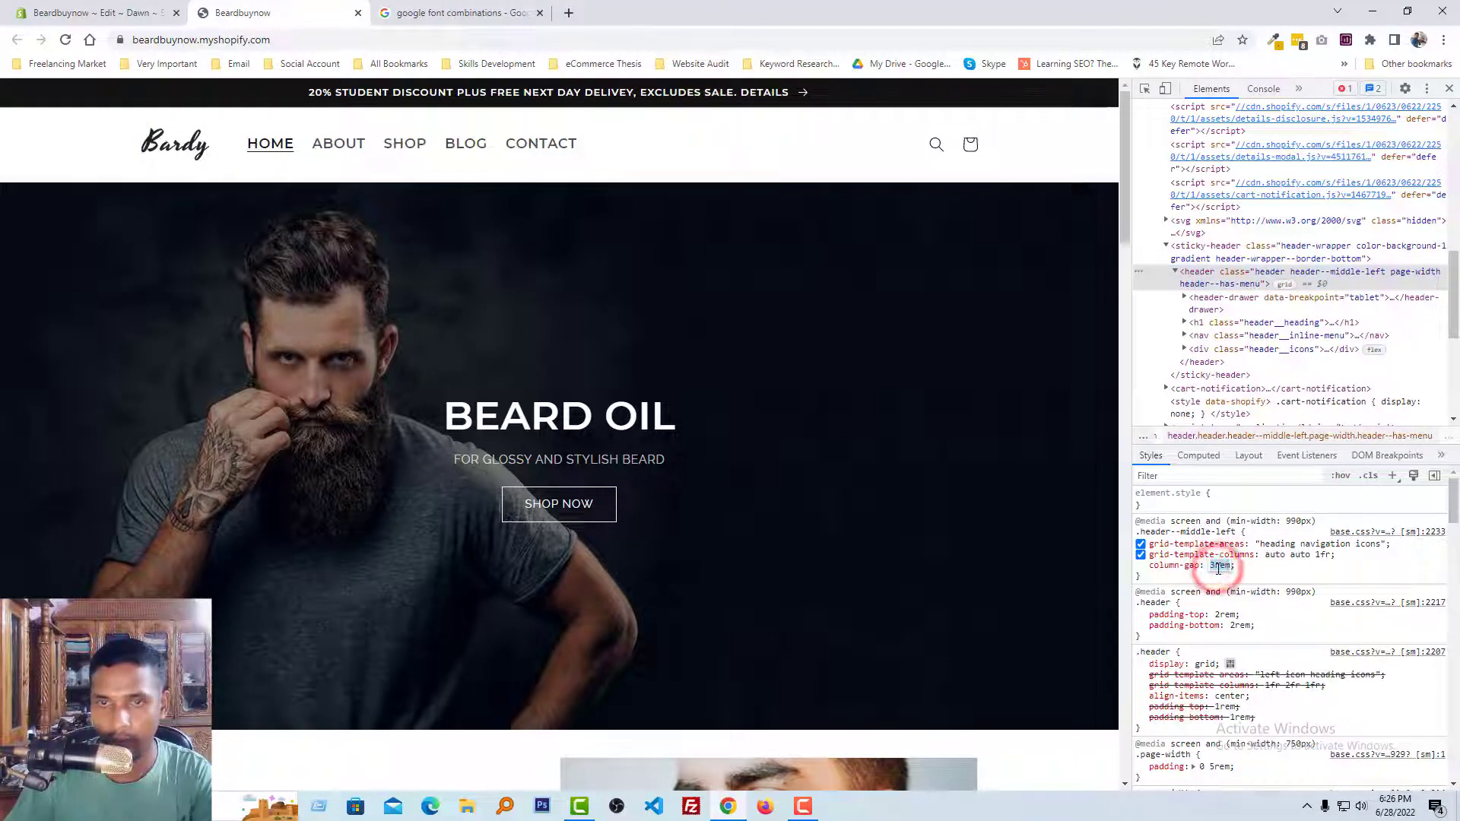
key(shift+Up)
key(shift+Up)
key(Up)
key(Up)
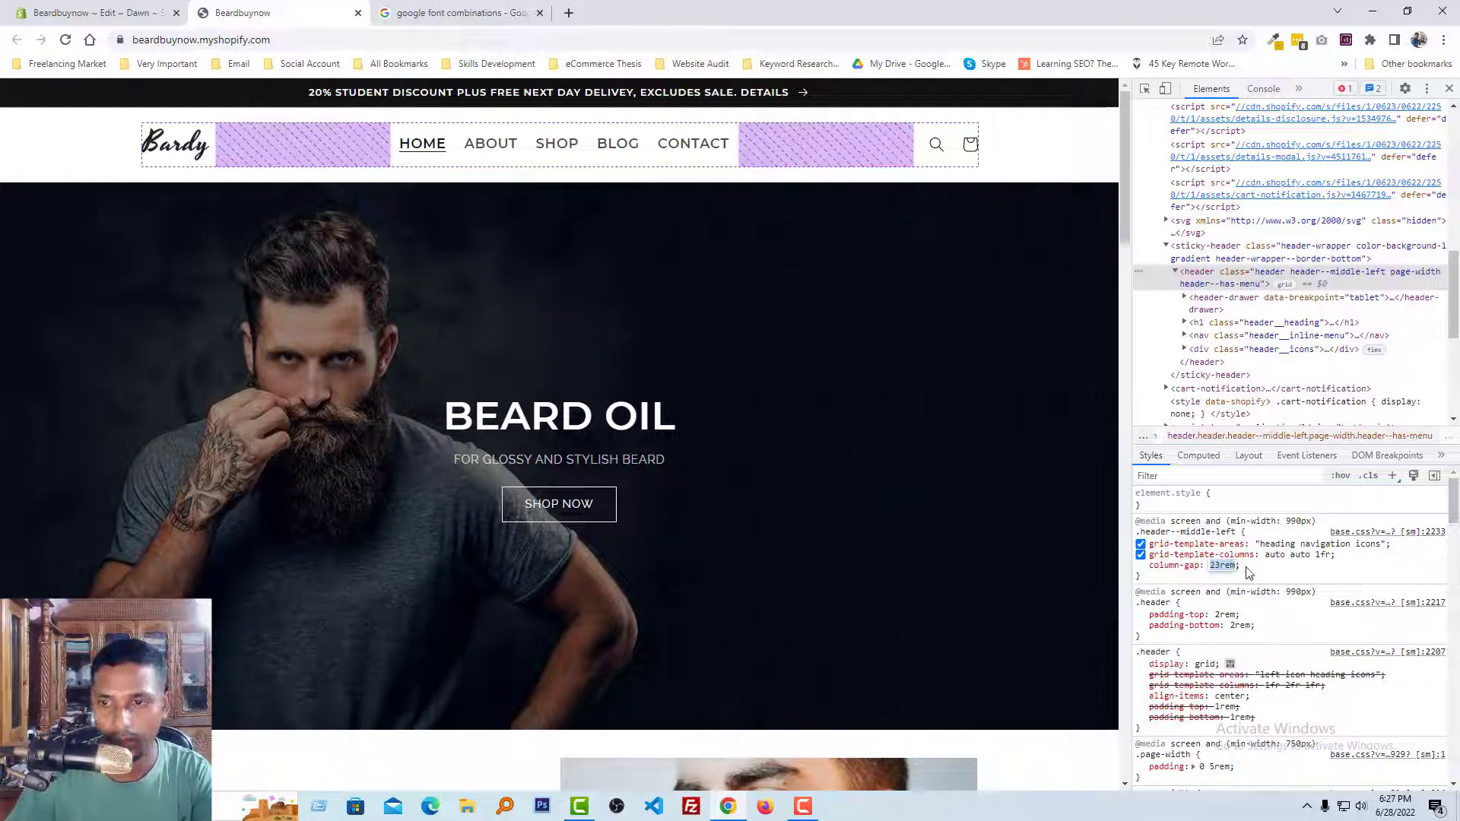
key(Up)
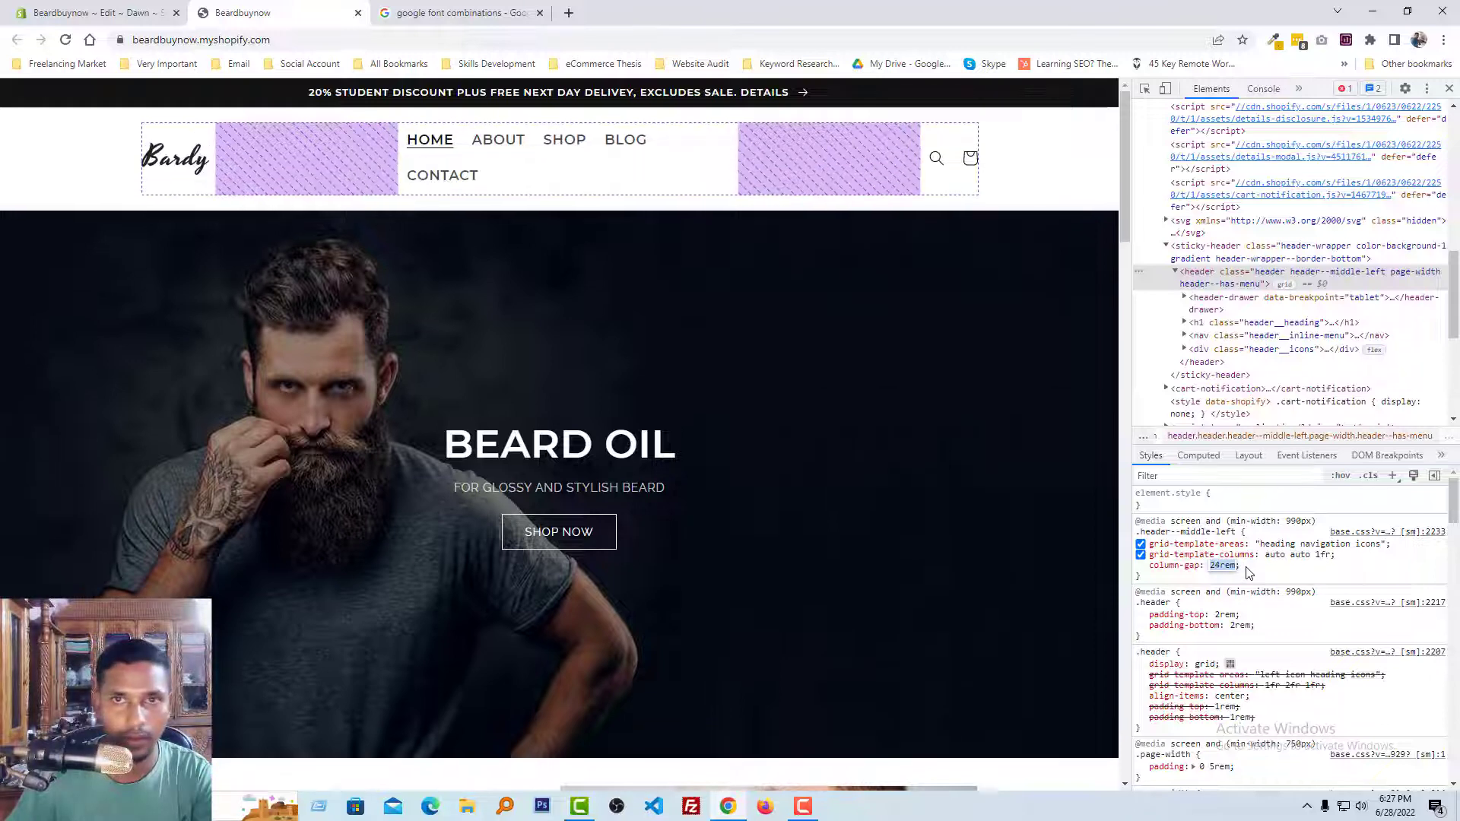
key(Down)
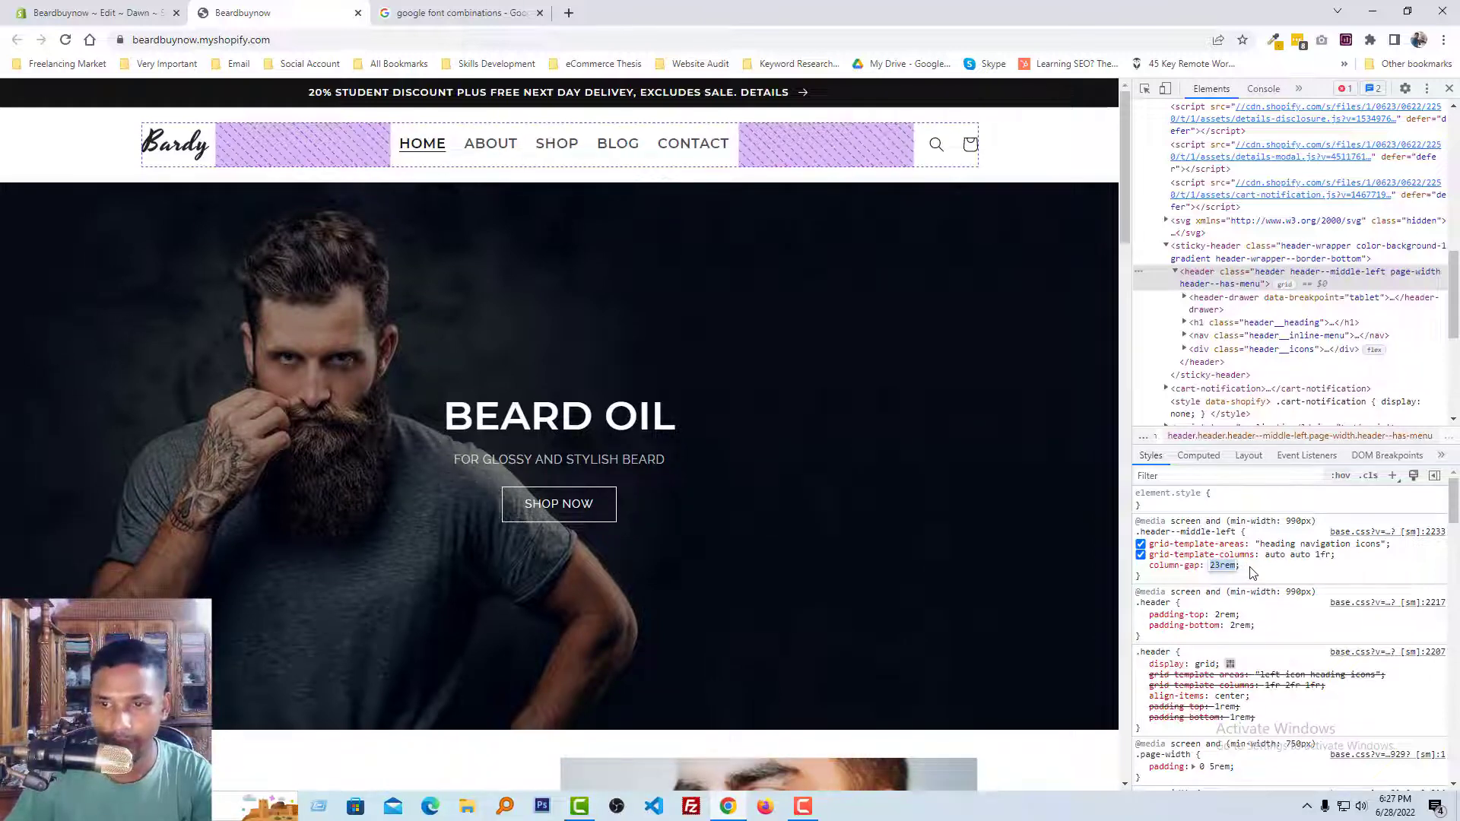
click(1252, 571)
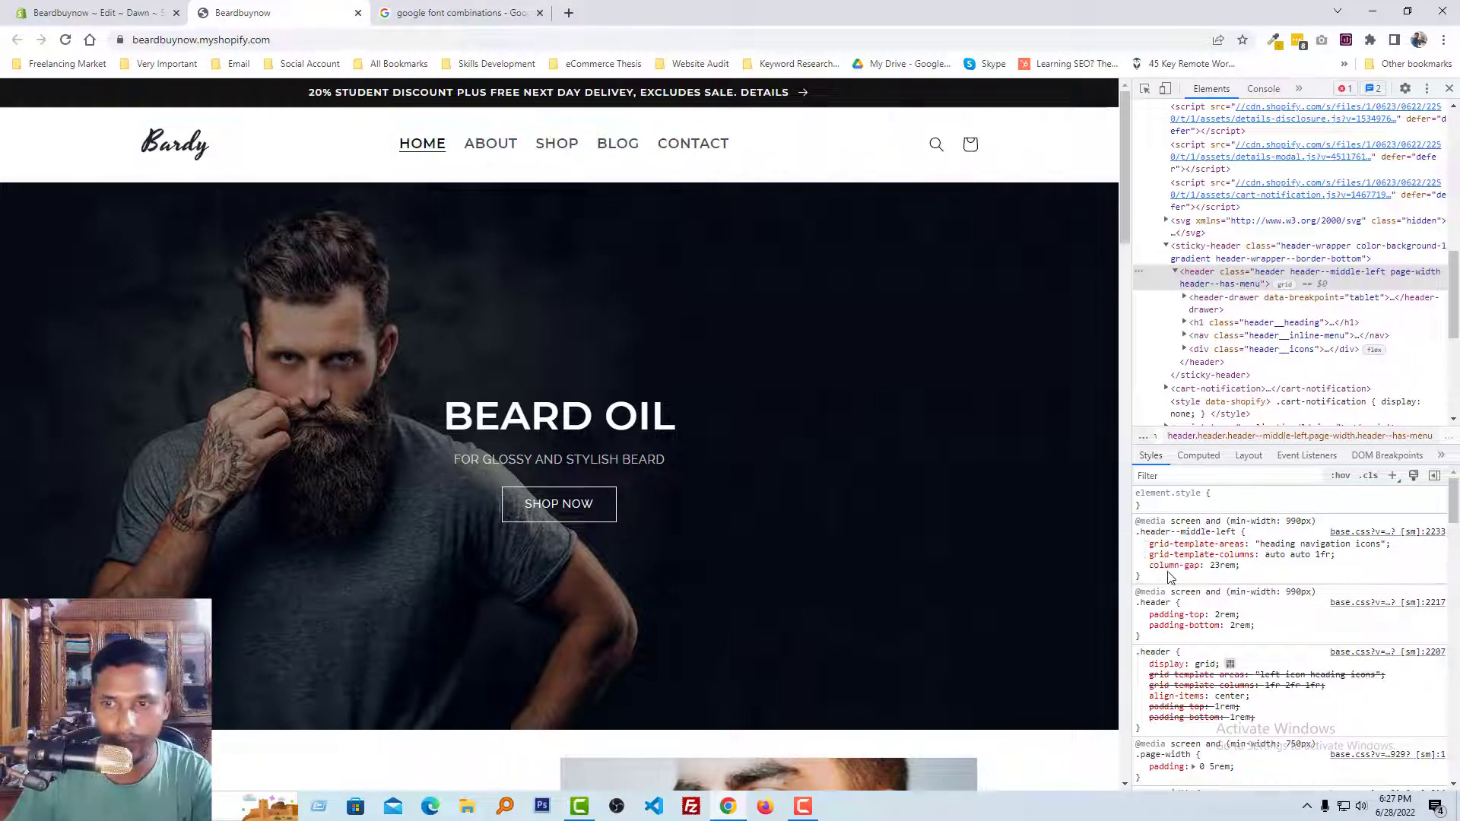
Preview the header and its drawer menu in the iPhone SE device view and return to the desktop view.
click(1165, 89)
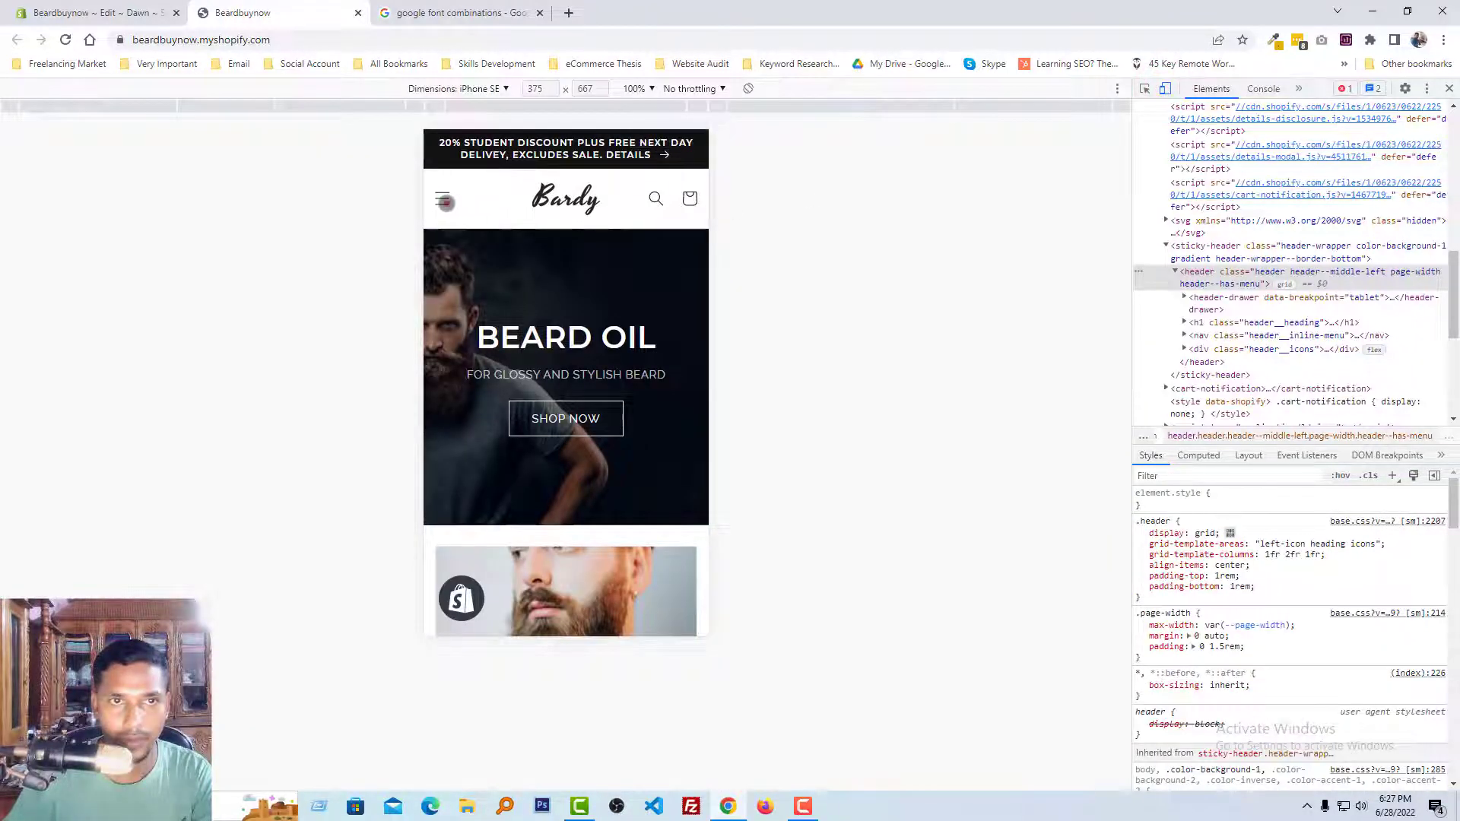
click(445, 201)
click(444, 200)
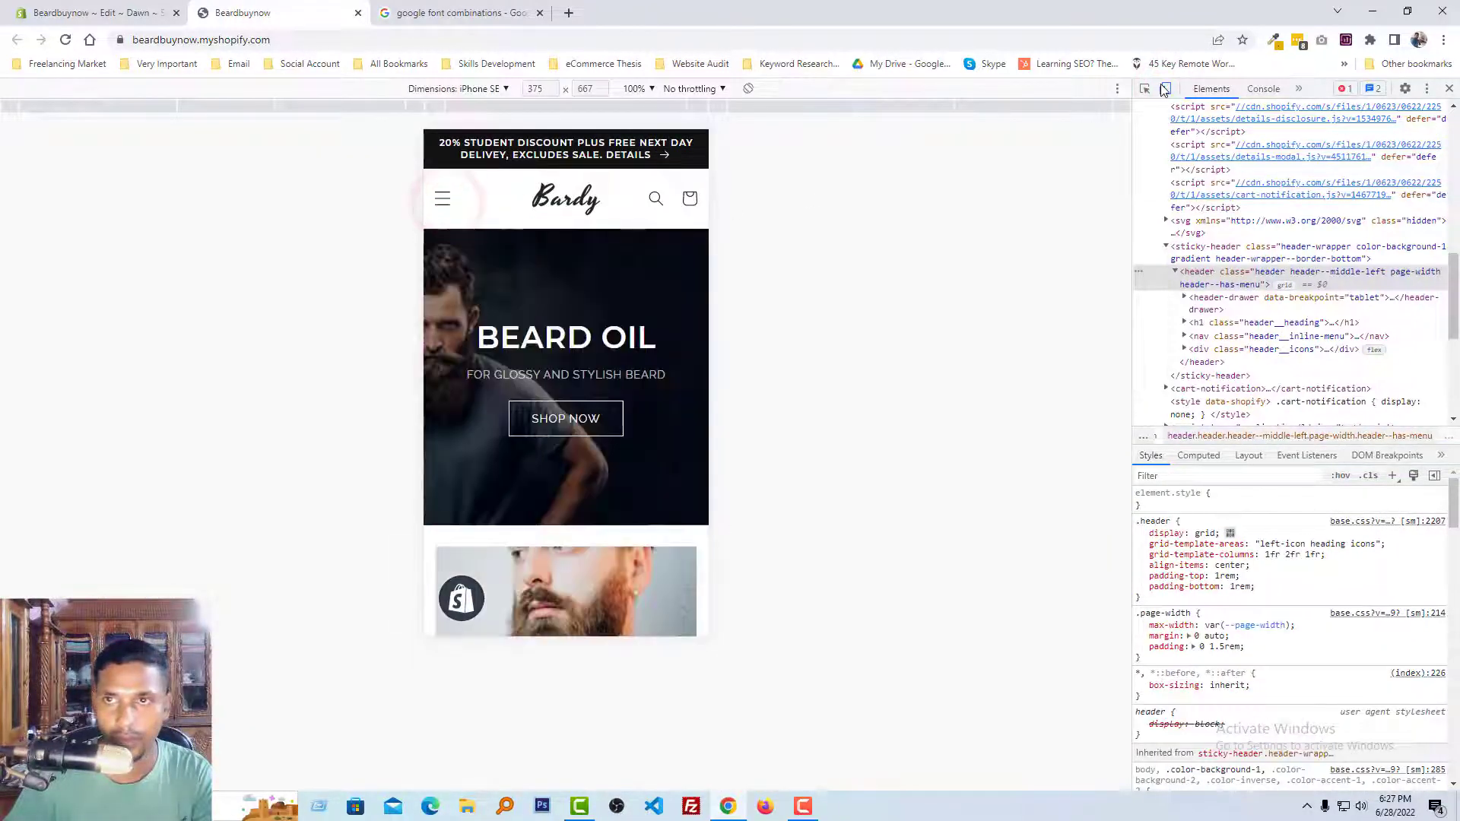
click(1165, 89)
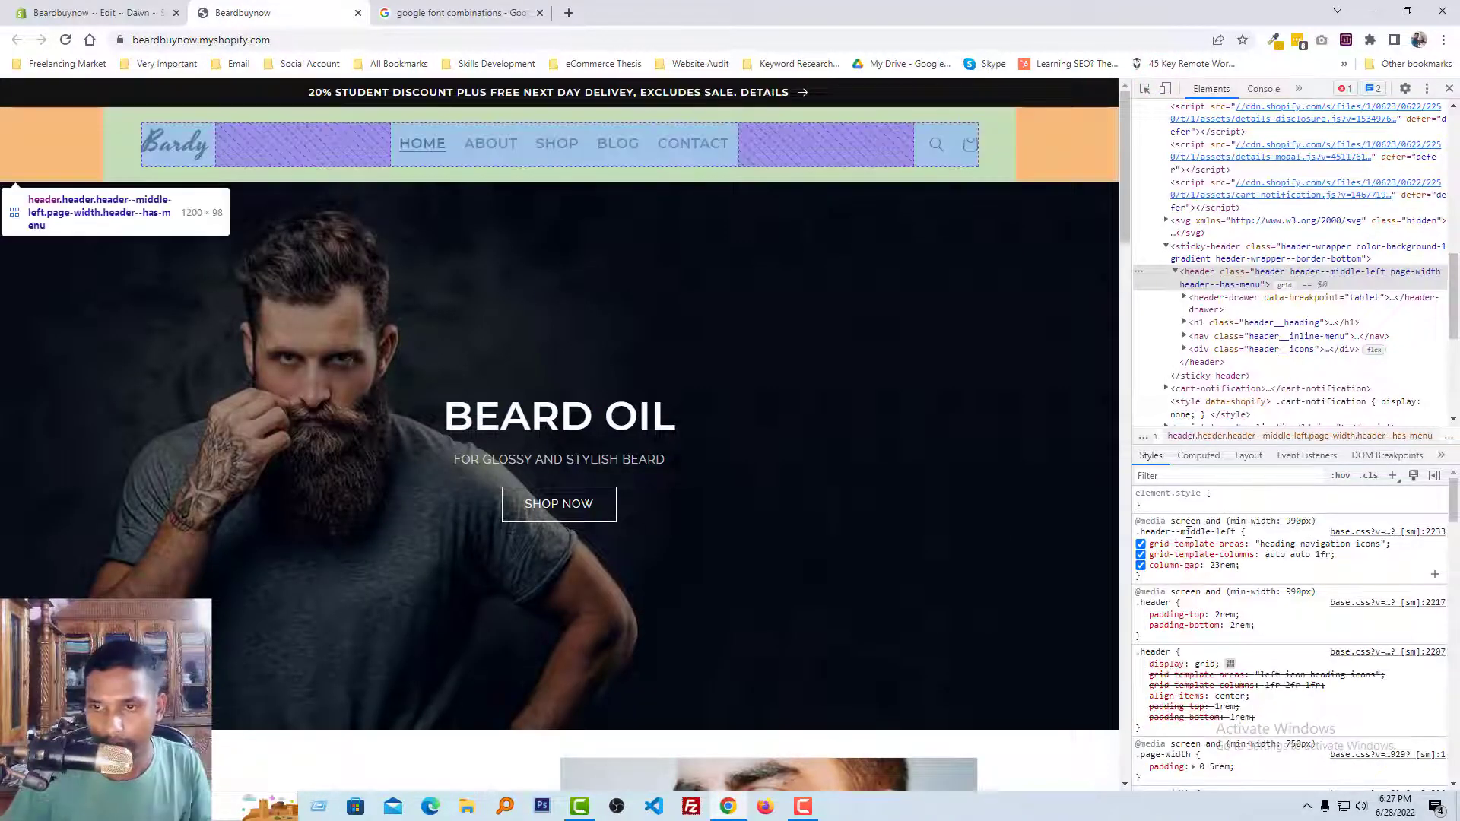
Copy the .header--middle-left selector from the developer tools and search for it in base.css.
click(1188, 532)
key(ctrl+1)
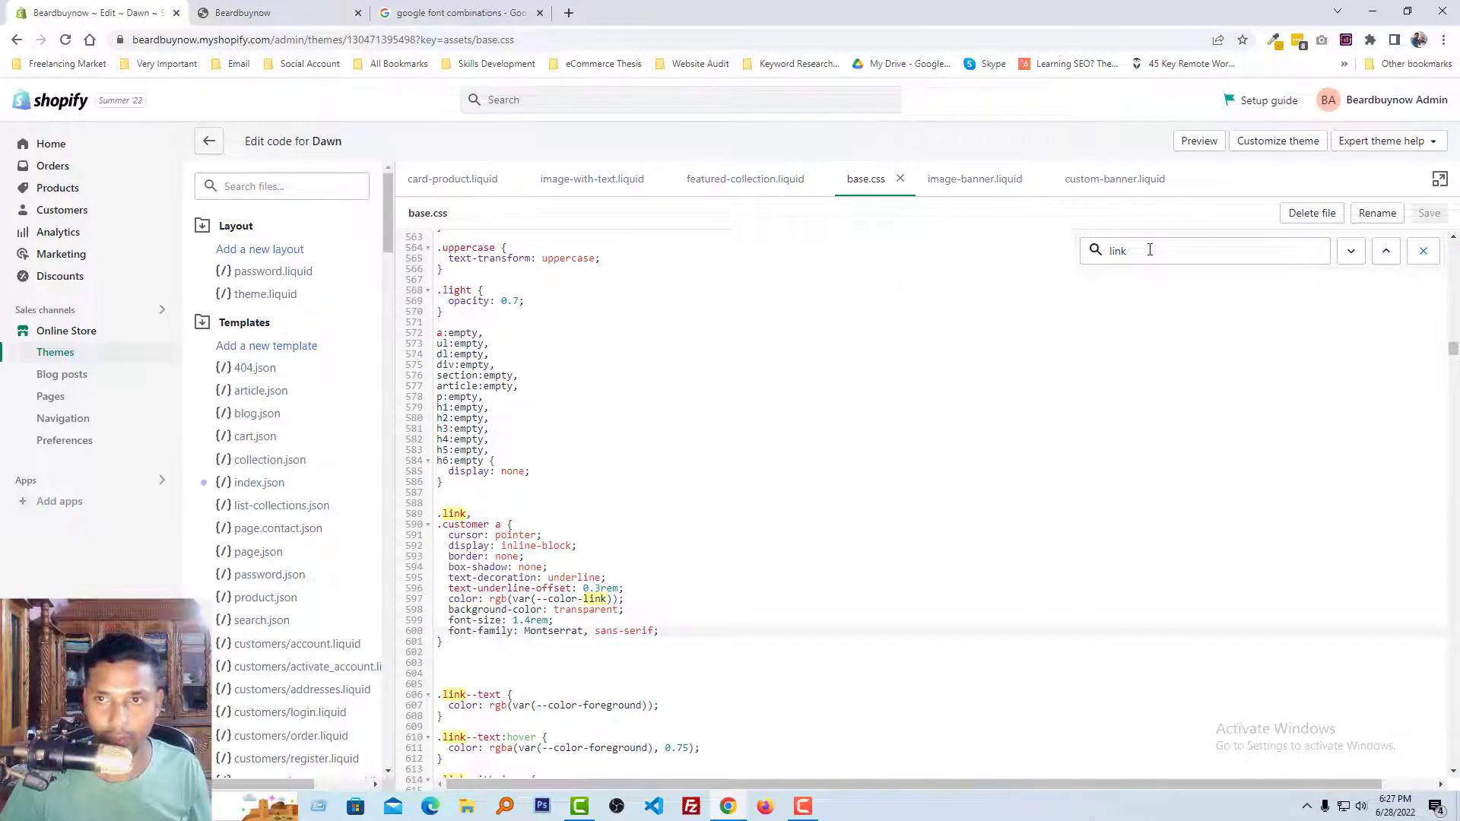
click(1148, 251)
double_click(1144, 251)
key(ctrl+v)
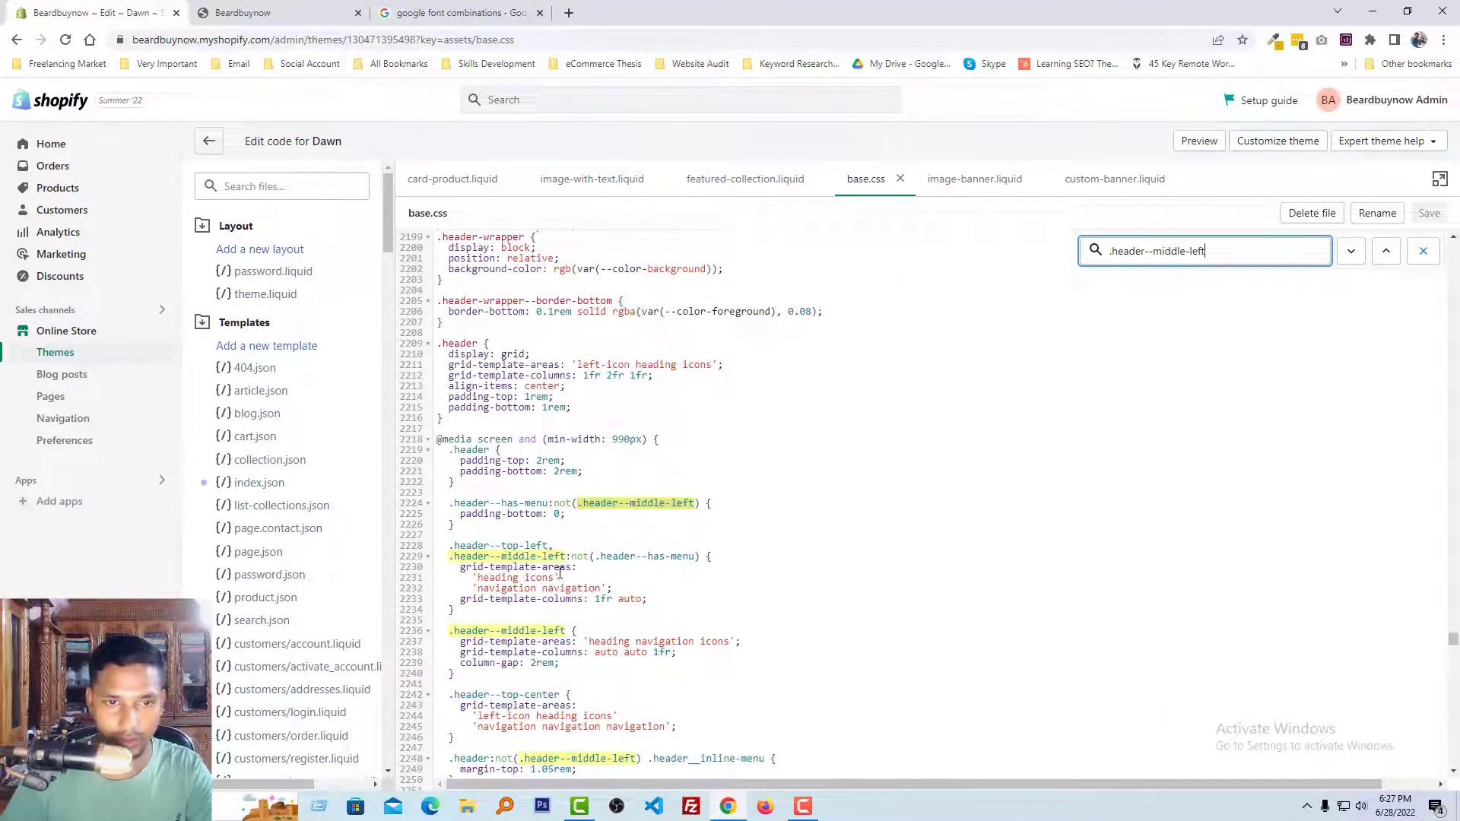
Insert blank lines above and below the .header--middle-left rule that contains column-gap in base.css.
click(502, 618)
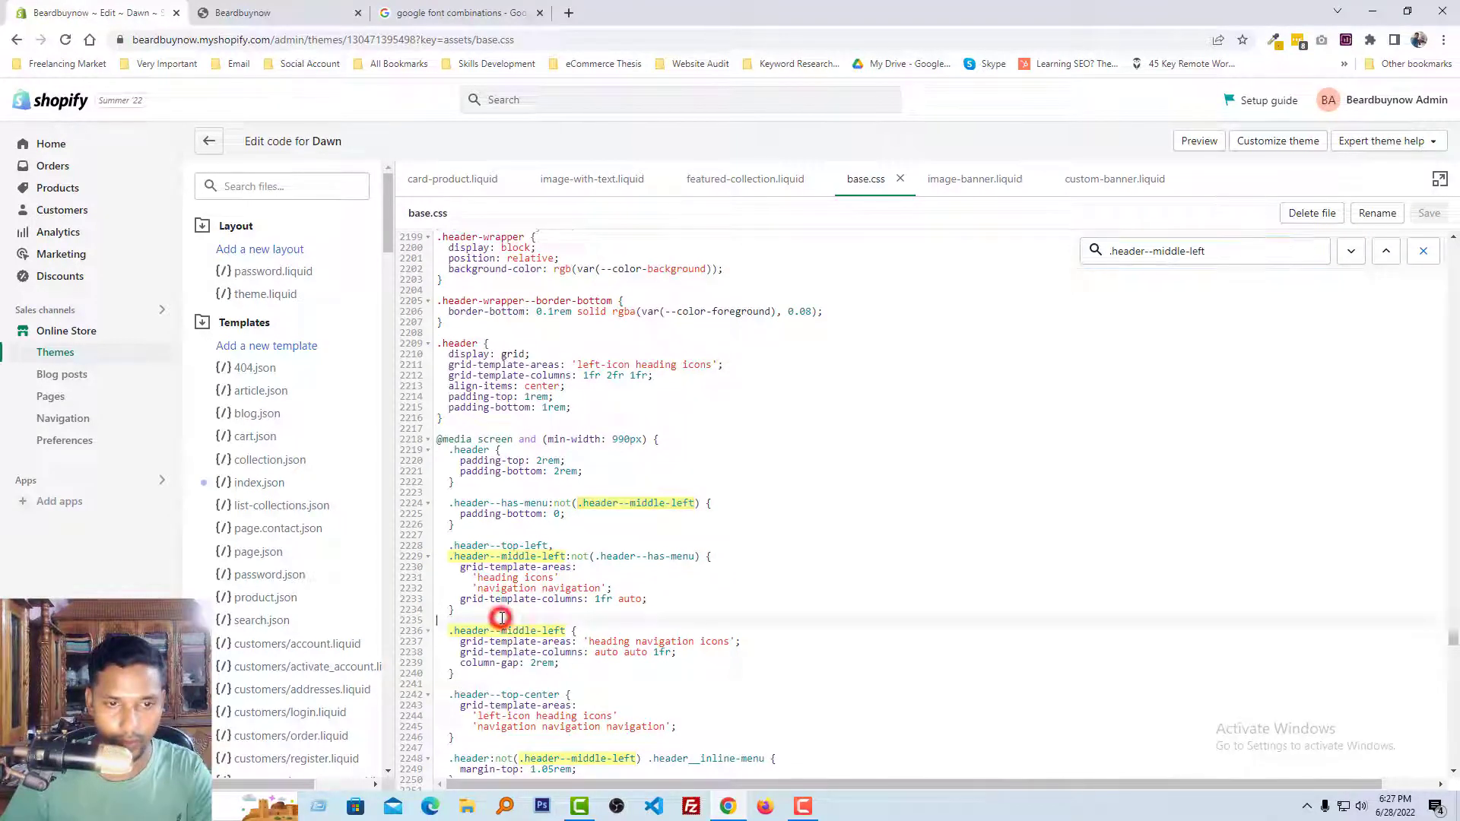
key(Return)
key(Return)
click(467, 700)
key(Return)
key(Return)
key(Return)
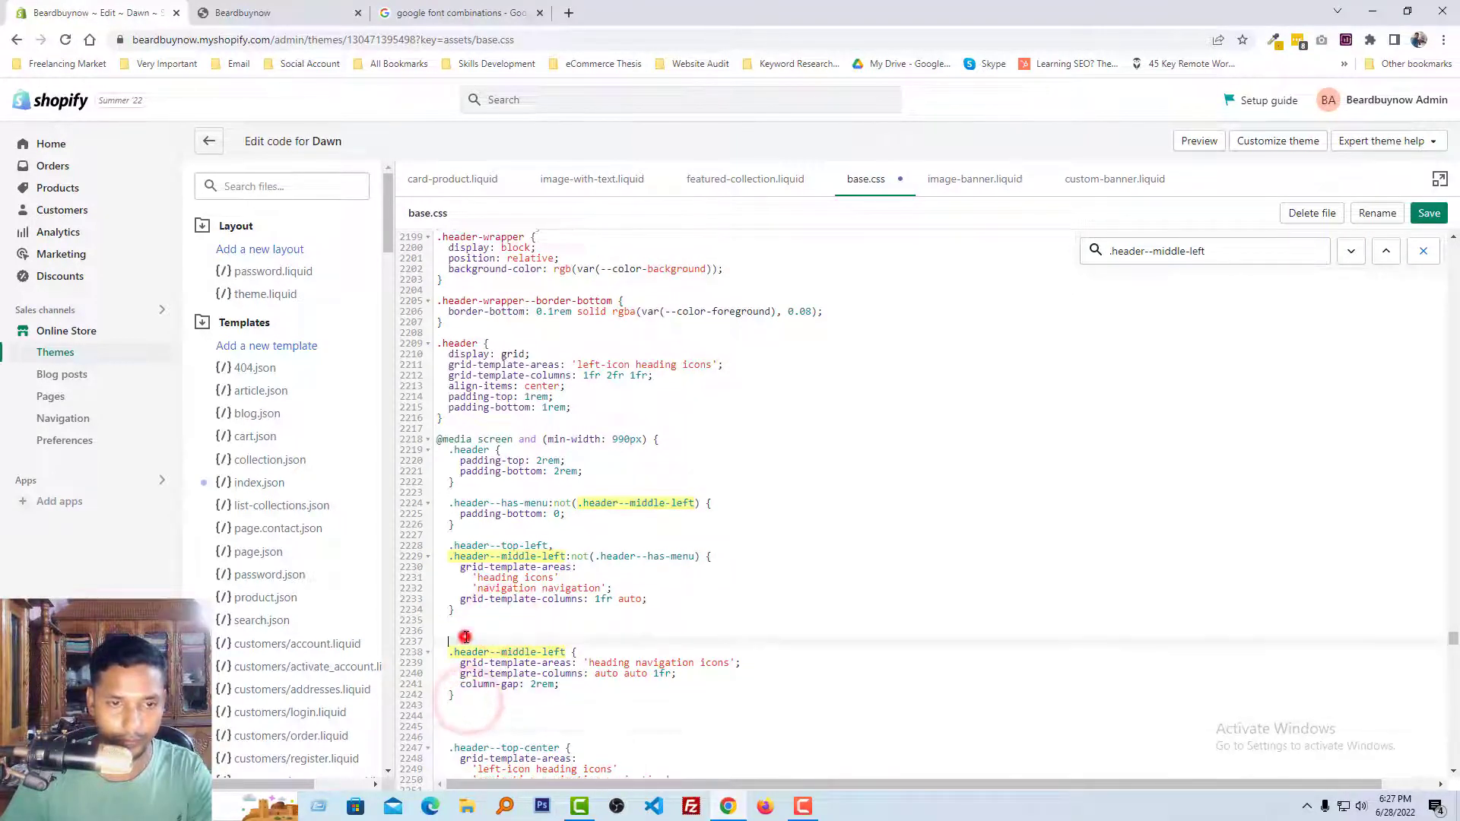
Check the tested gap on the storefront, set the .header--middle-left column-gap to 23rem in base.css and save the file.
click(251, 12)
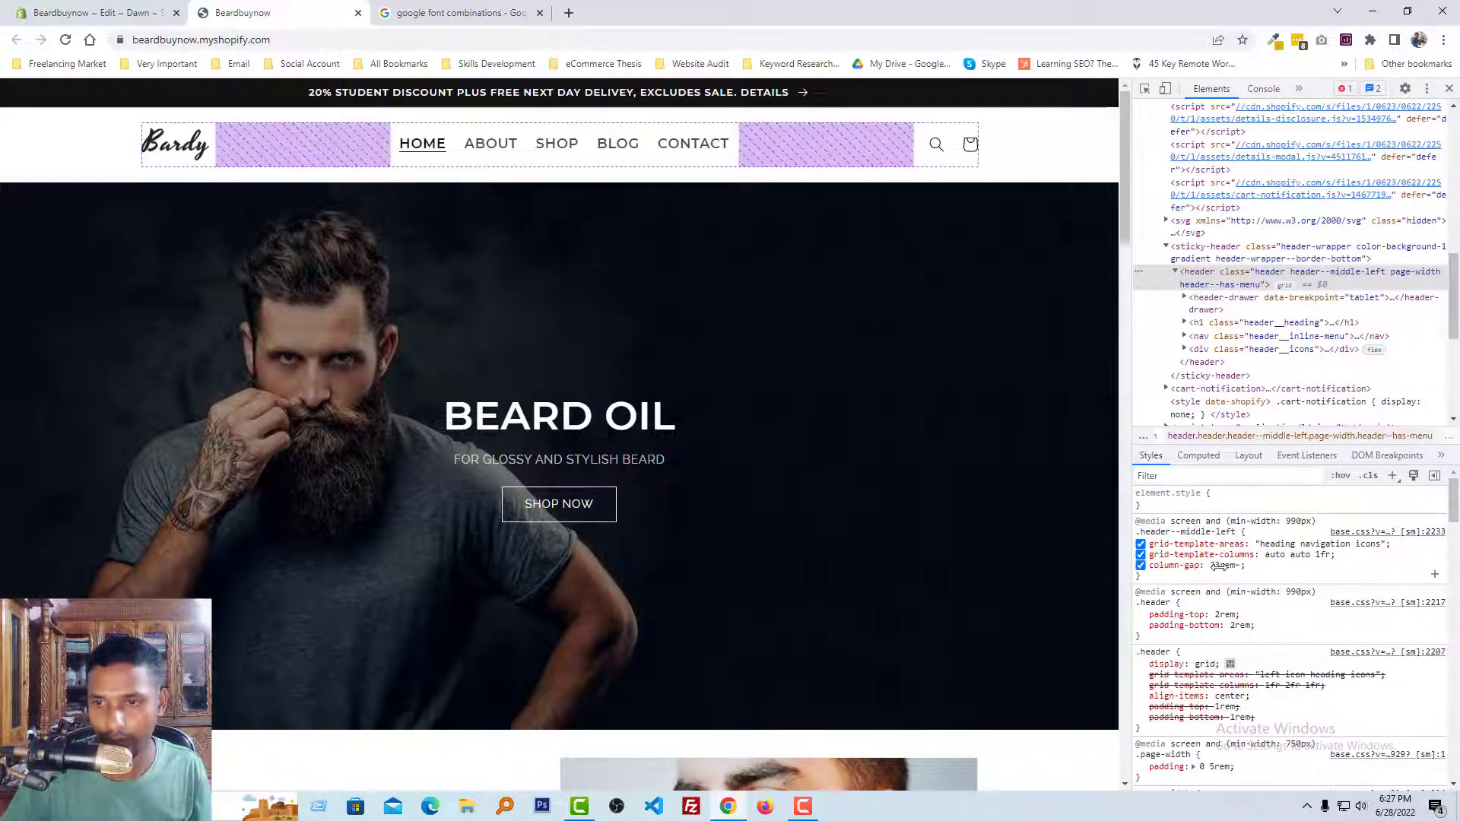
click(1222, 565)
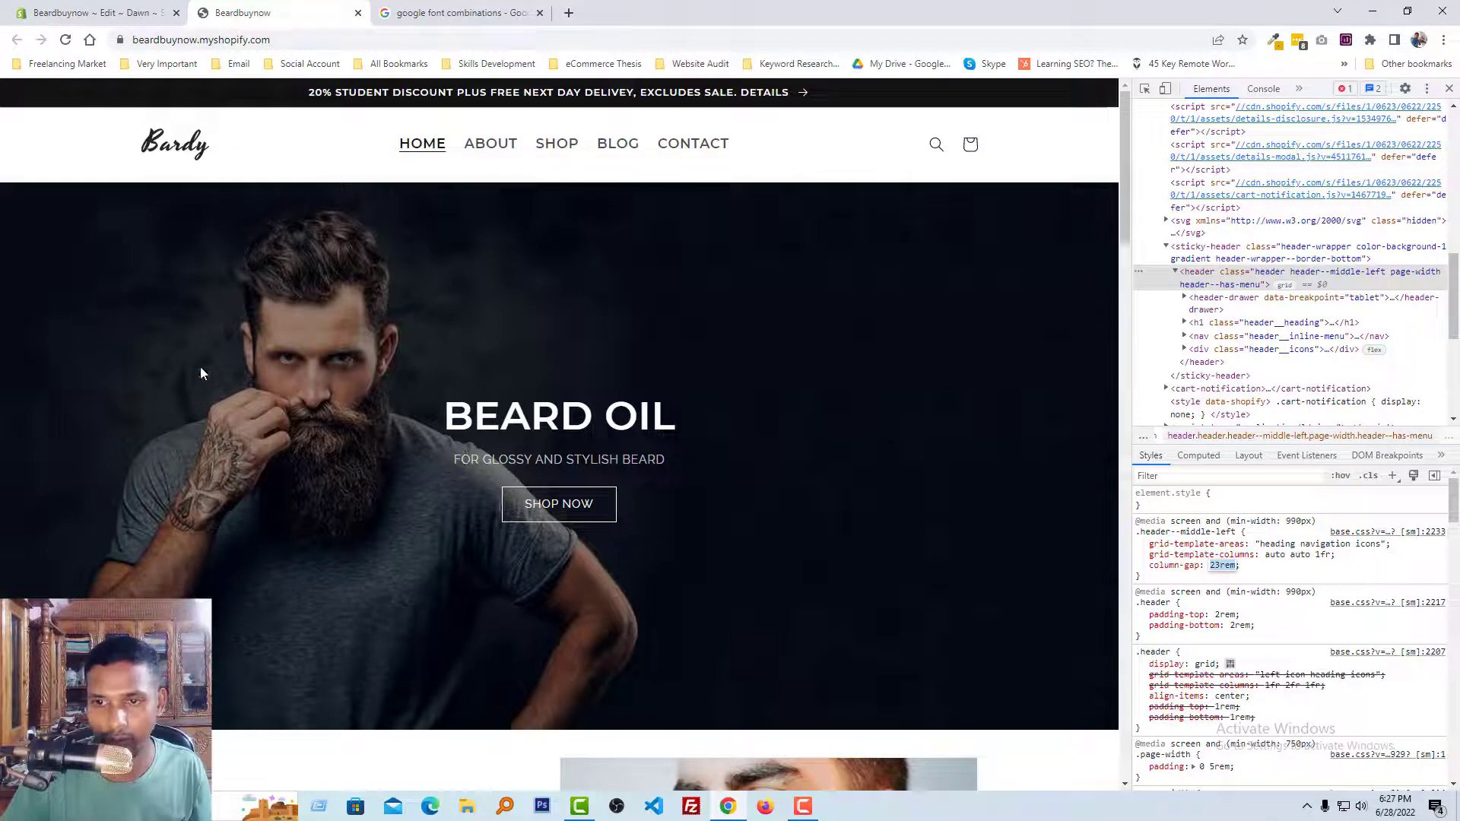
click(87, 12)
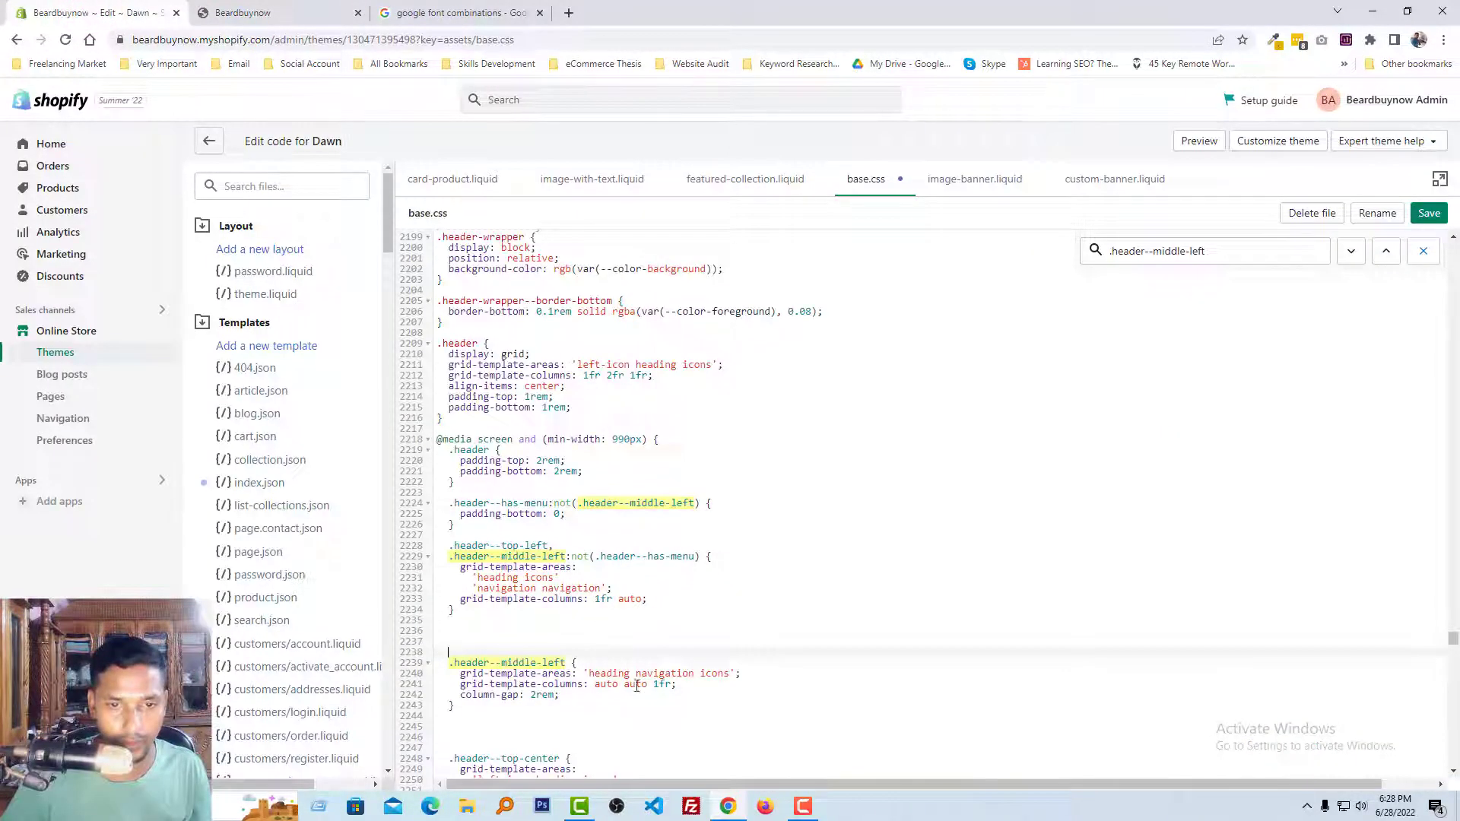
click(538, 696)
text(3)
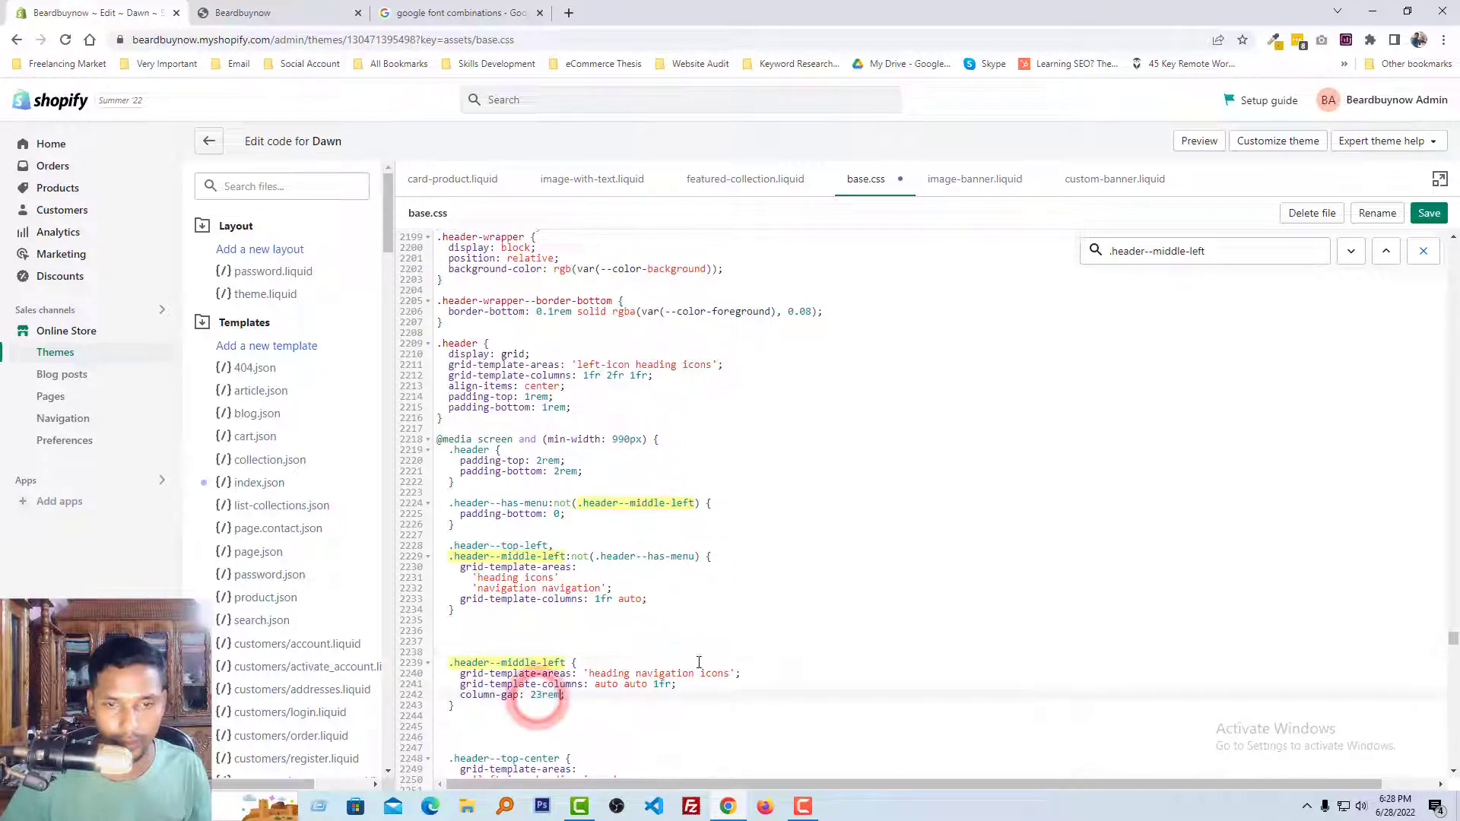
click(1427, 214)
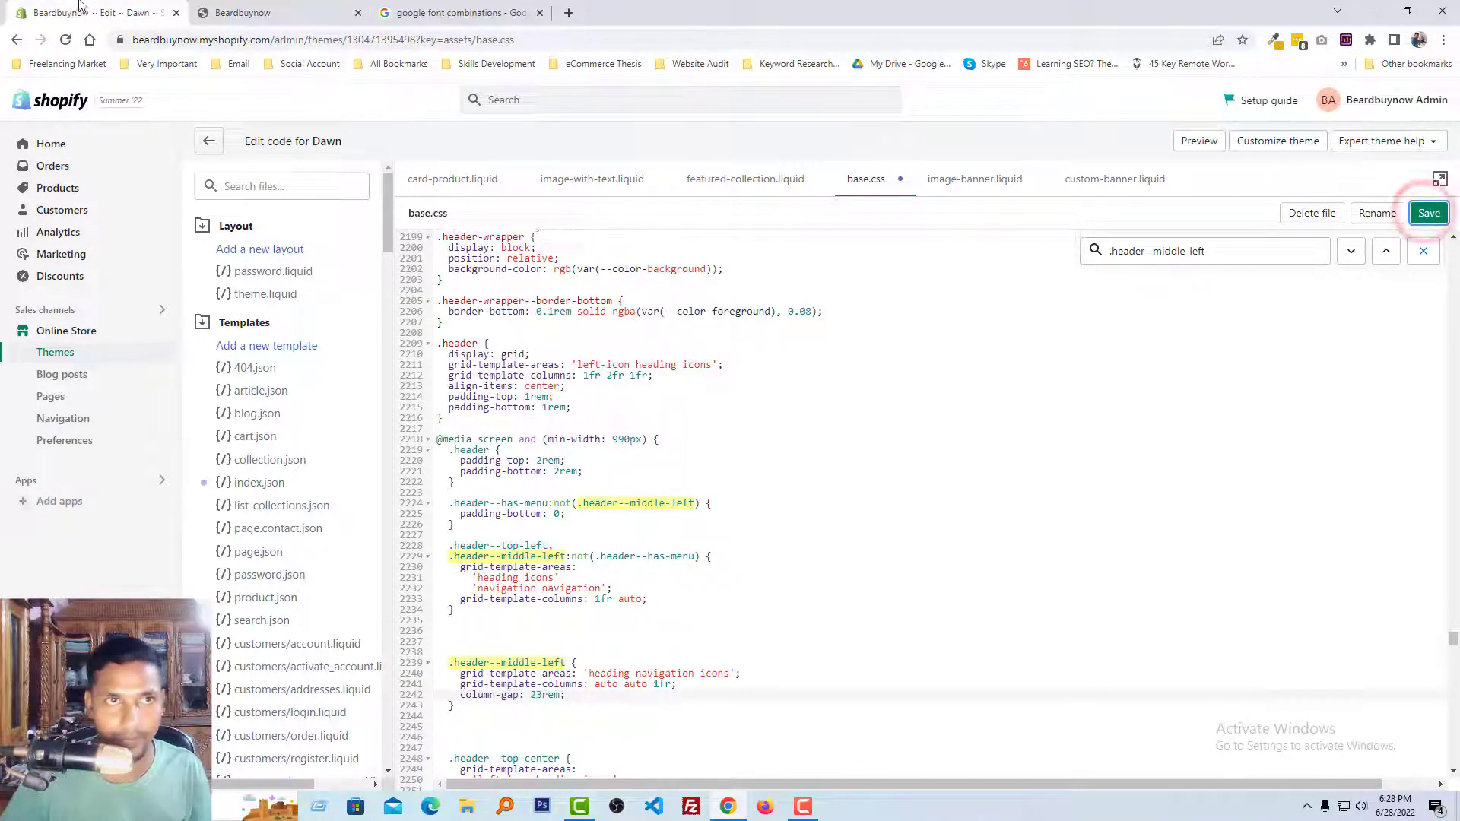
Close the storefront's developer tools, reload the page and review it down to the footer copyright line.
click(279, 6)
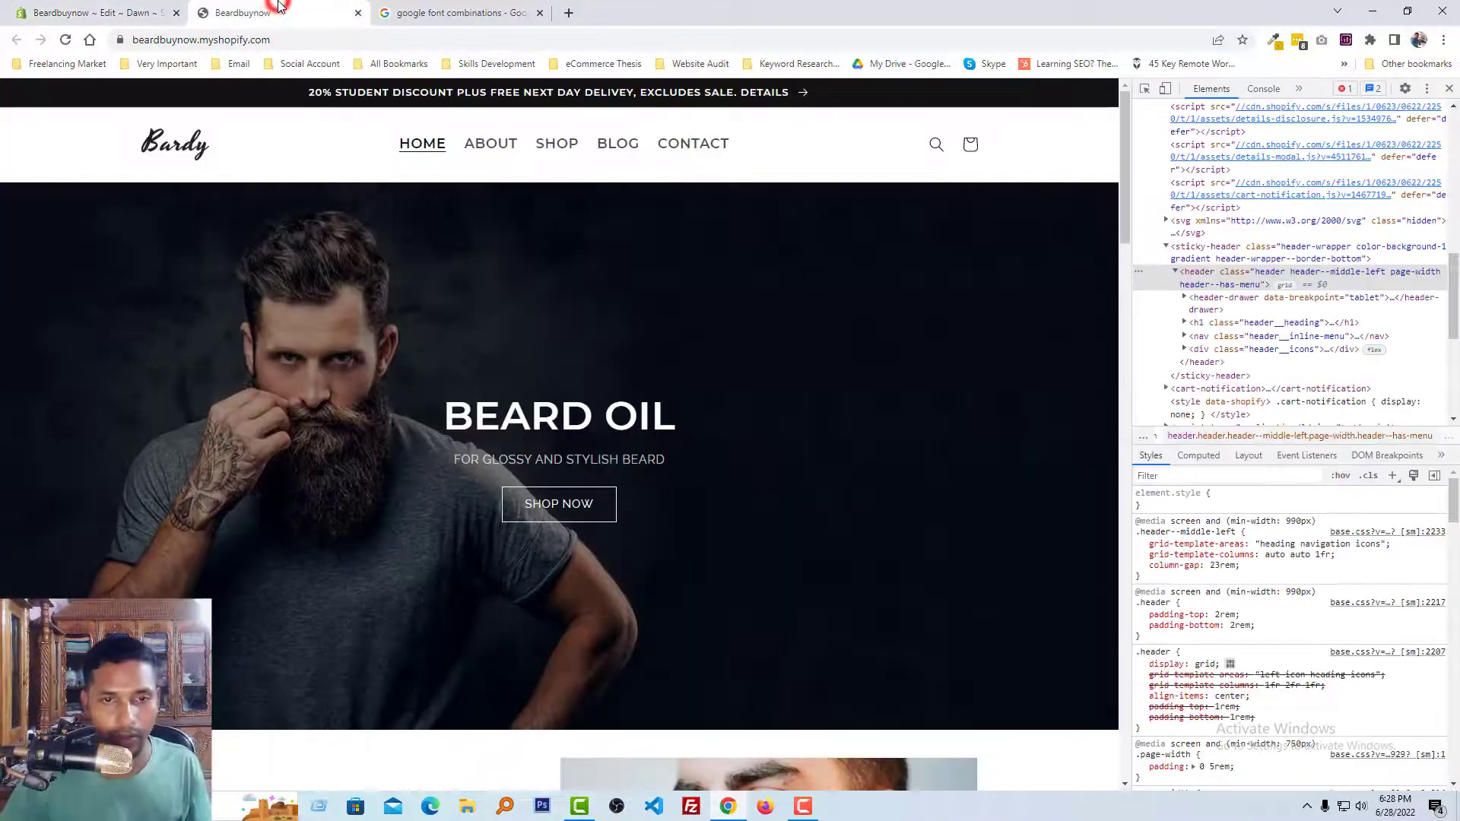
click(1444, 86)
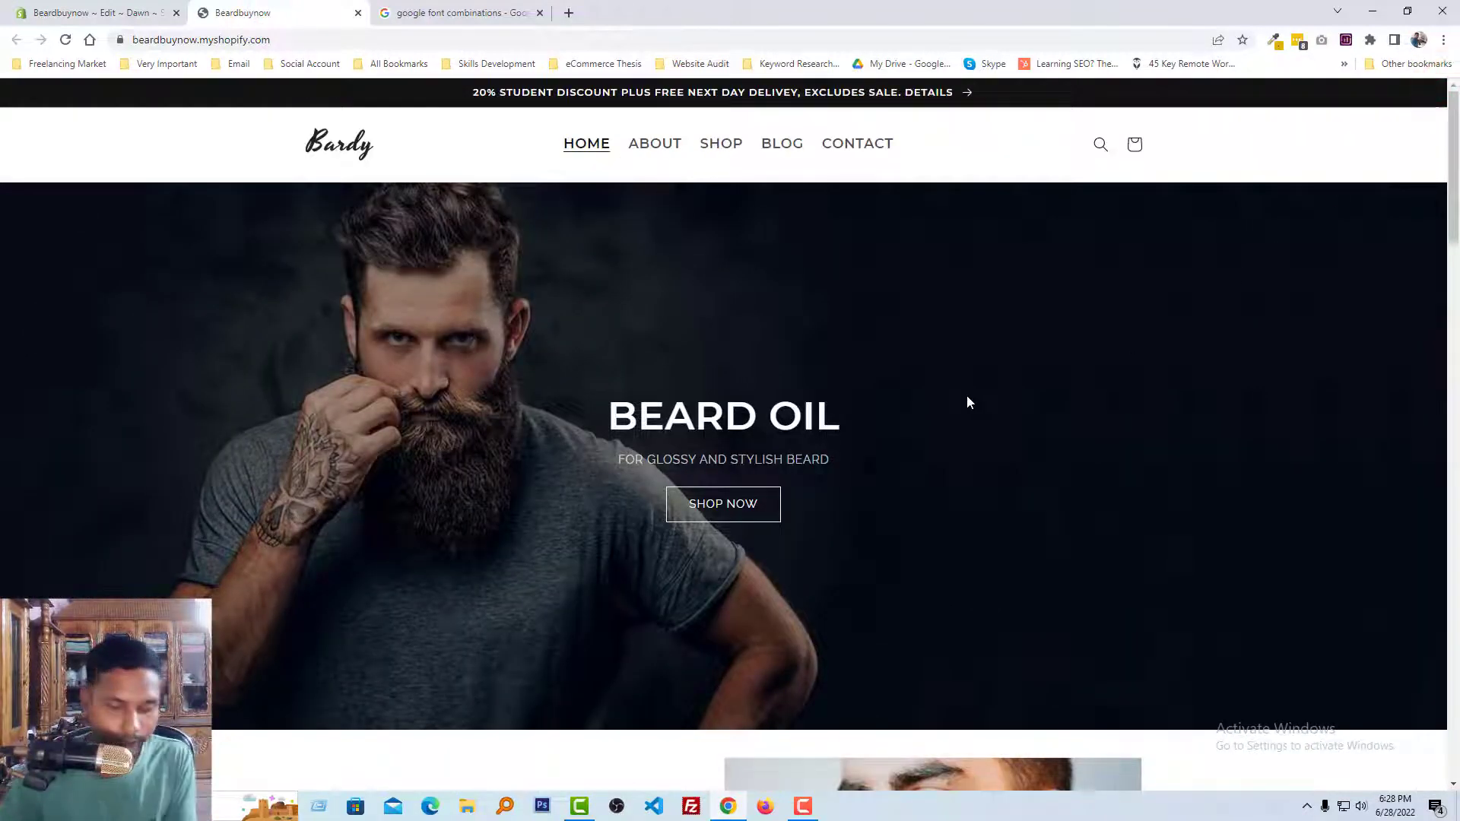
key(F5)
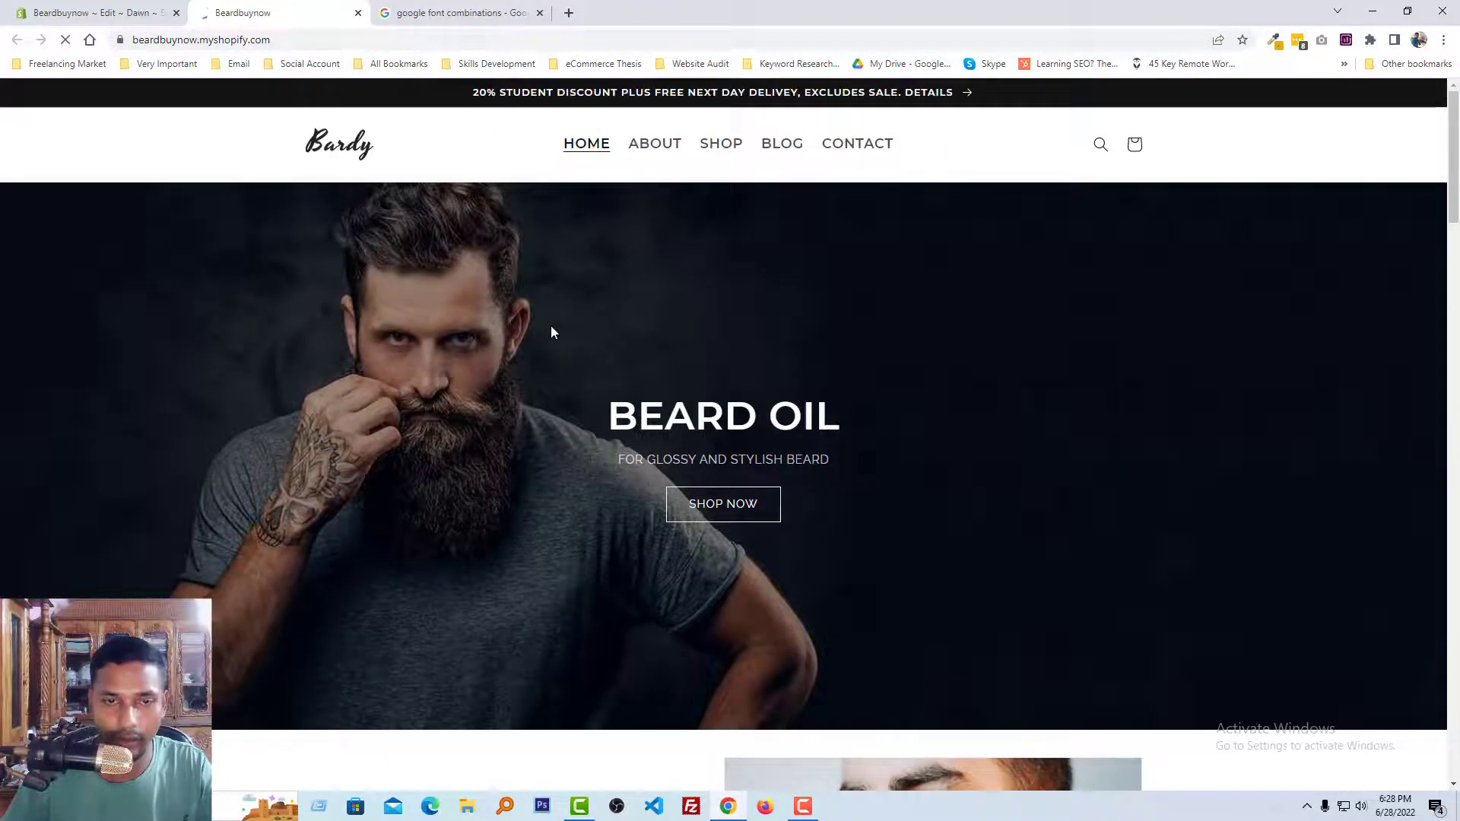
scroll(550, 325, down, 15)
scroll(470, 450, down, 6)
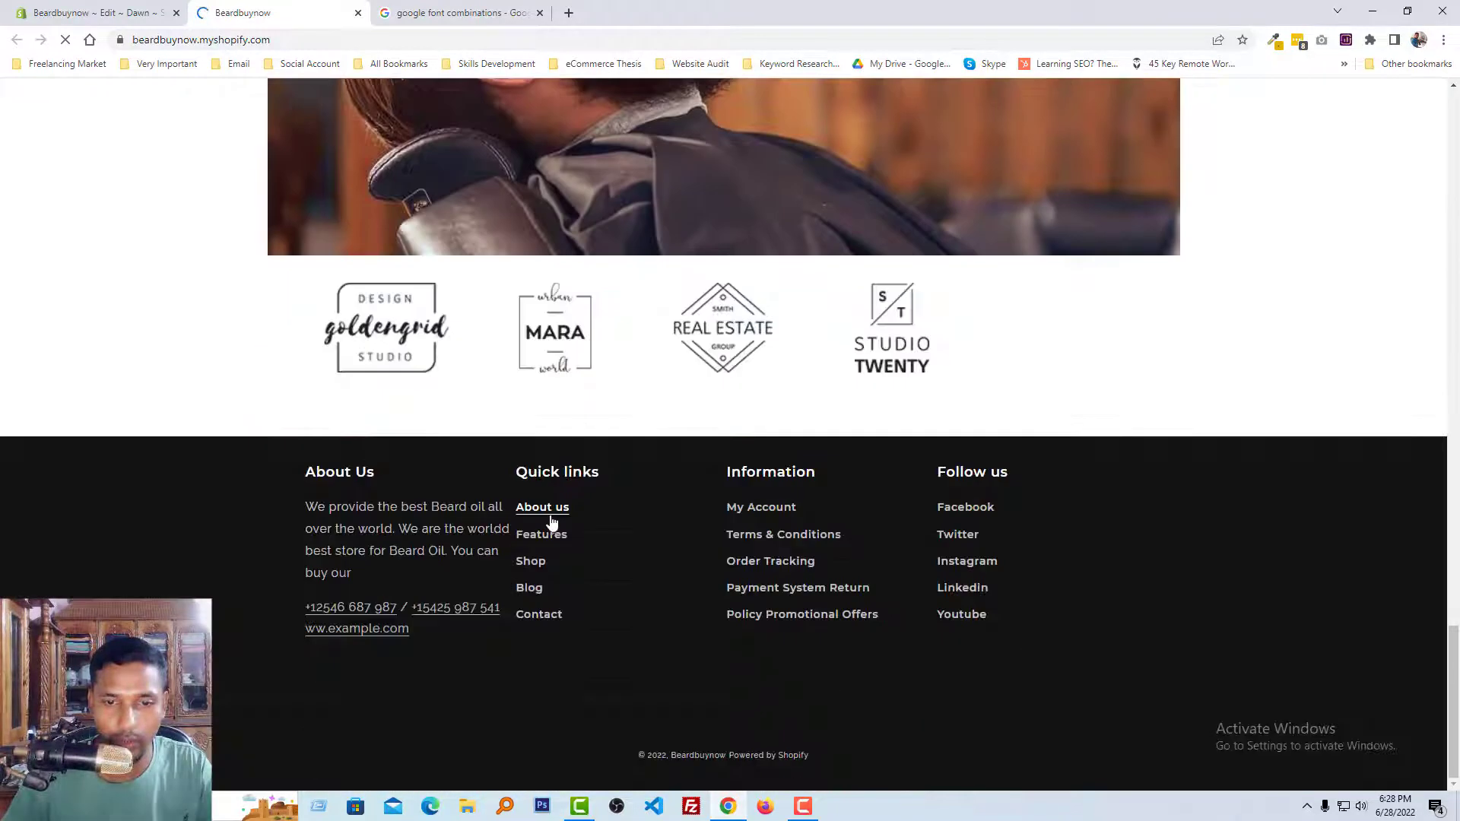
click(838, 727)
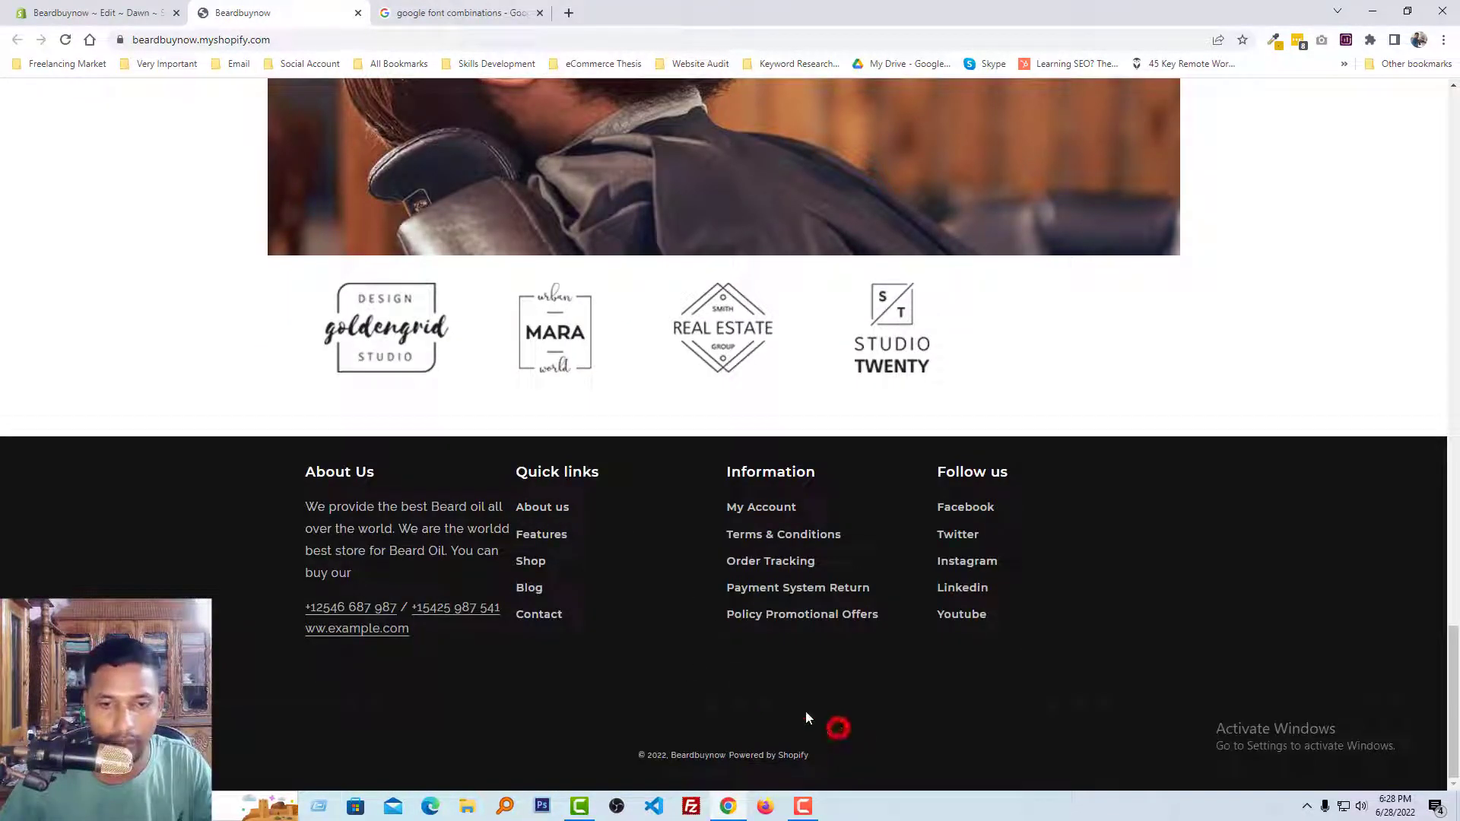
Search the theme files for "footer" and open footer.liquid in the code editor.
click(62, 8)
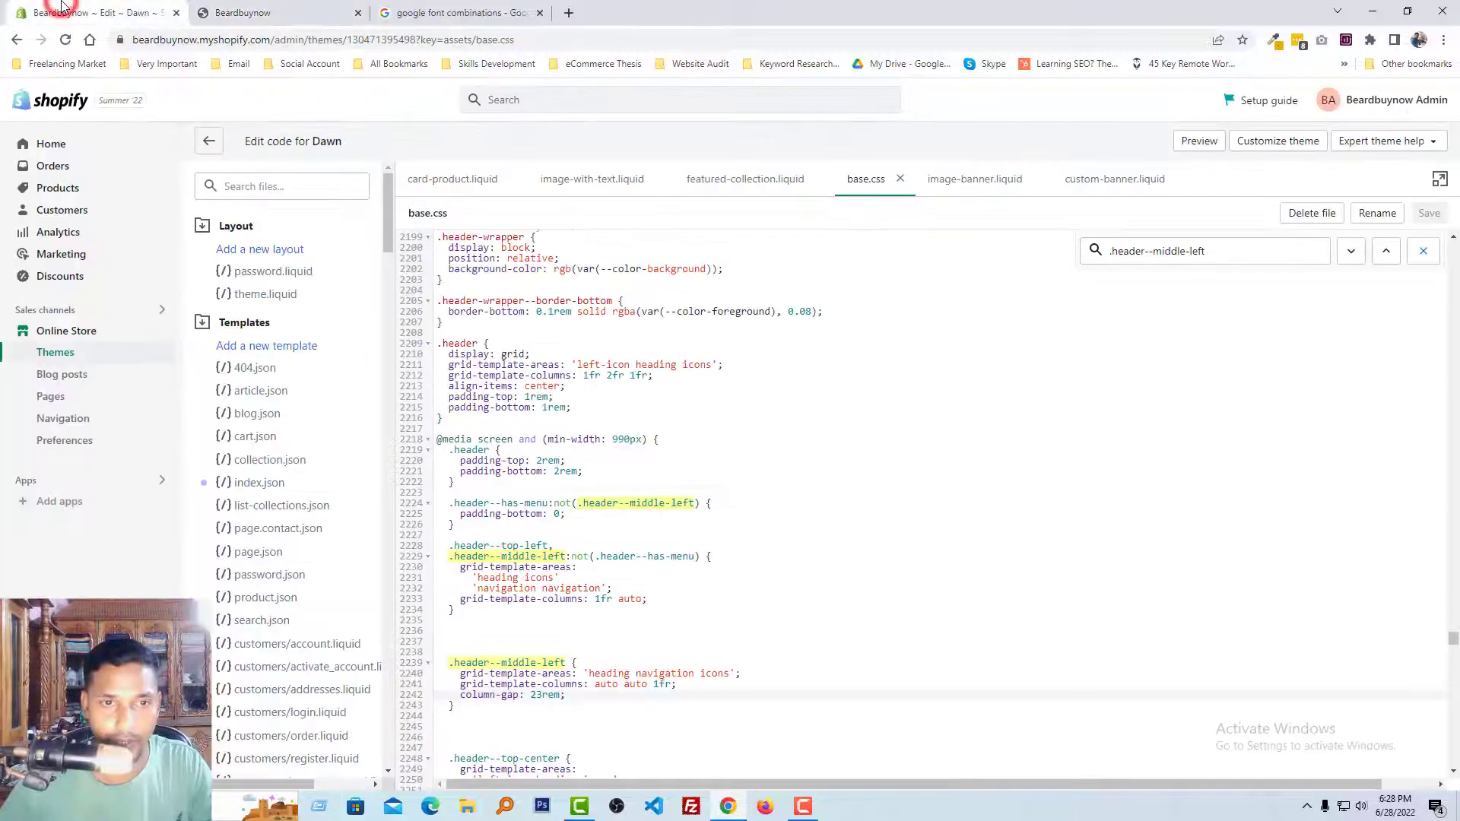
click(241, 186)
text(footer)
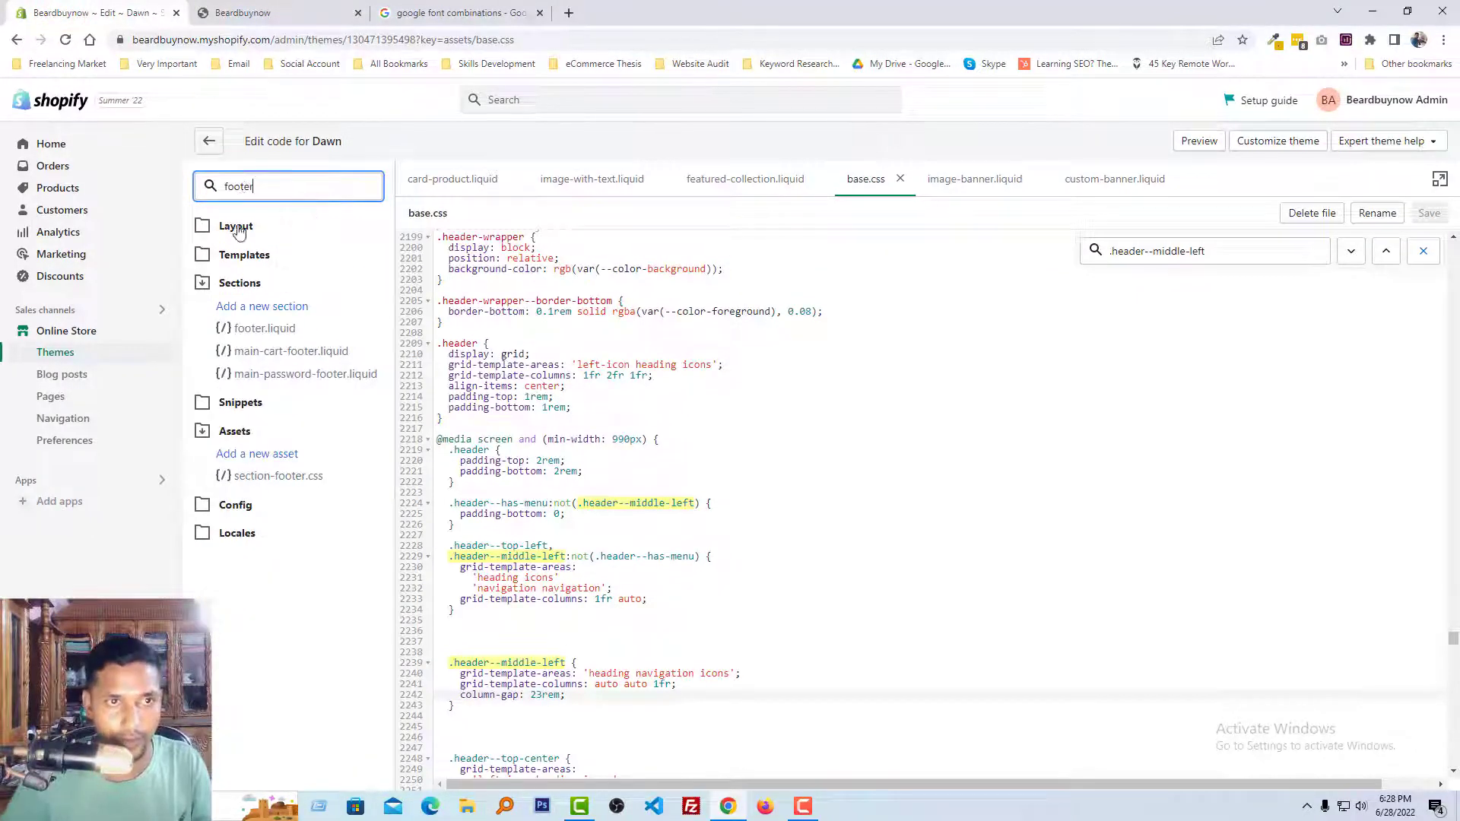
click(265, 331)
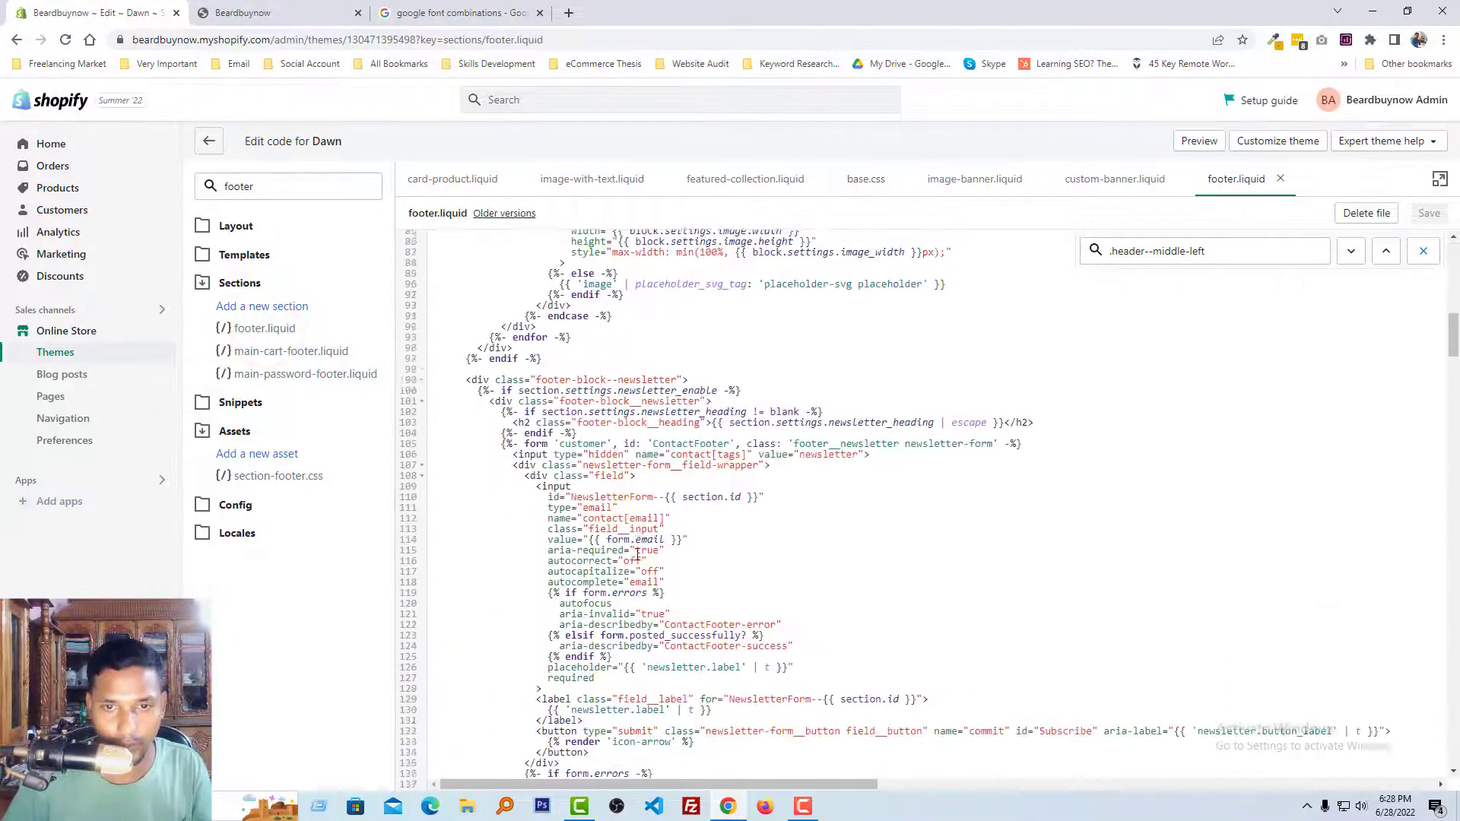
Inspect the store name link in the storefront footer's copyright line with the developer tools.
click(265, 11)
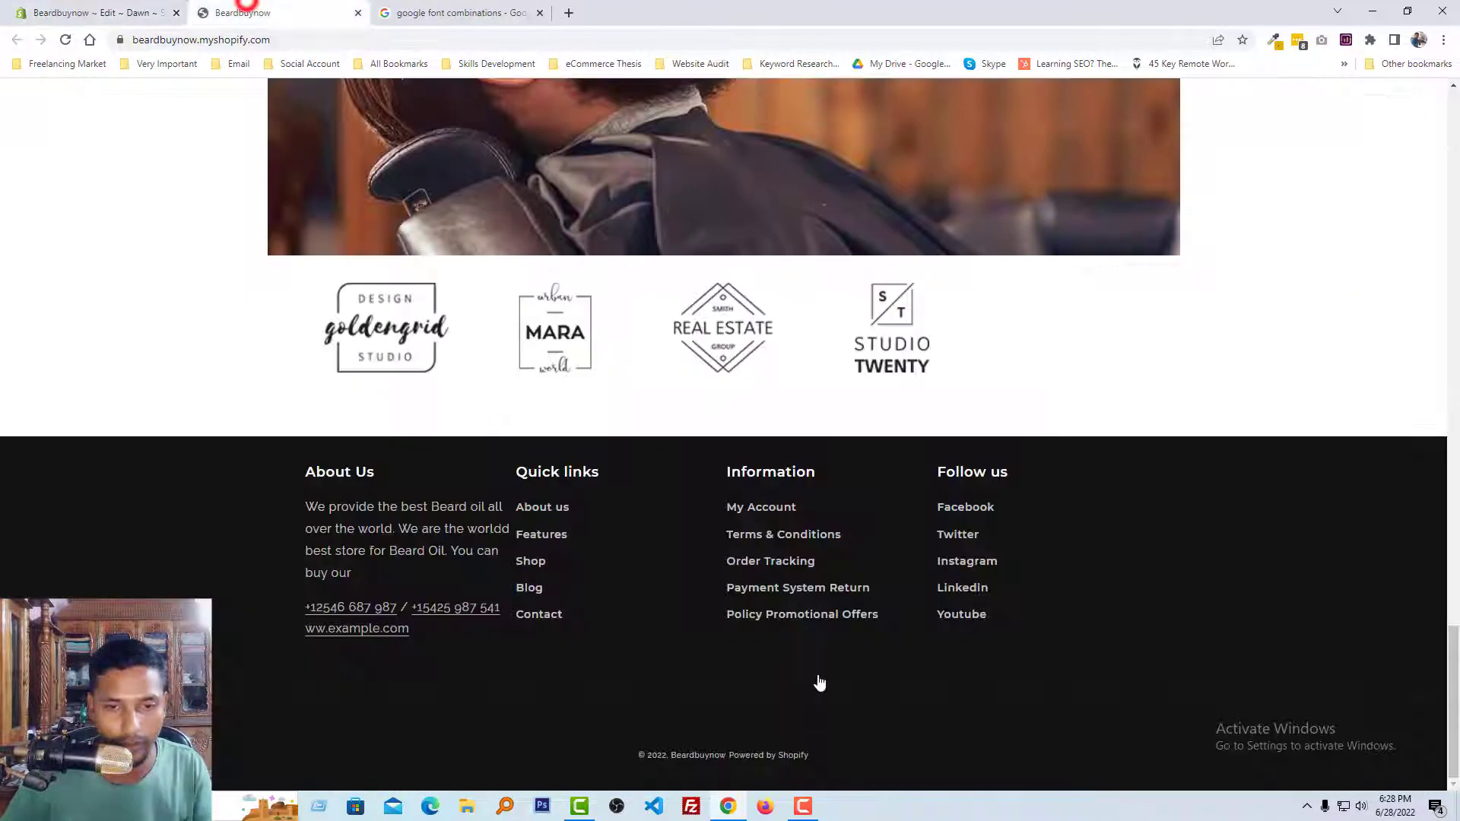
right_click(895, 759)
click(937, 739)
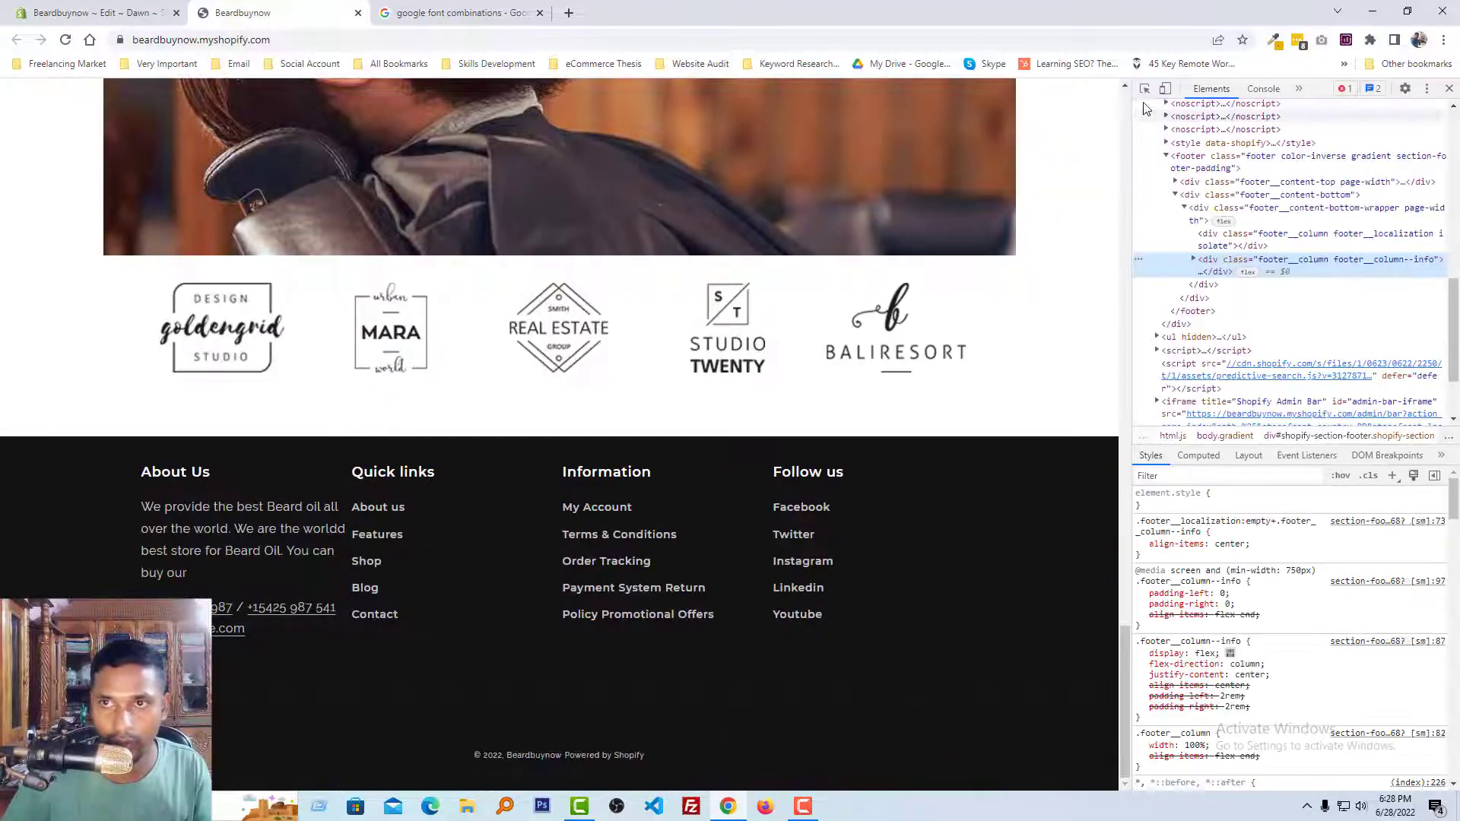
click(1144, 89)
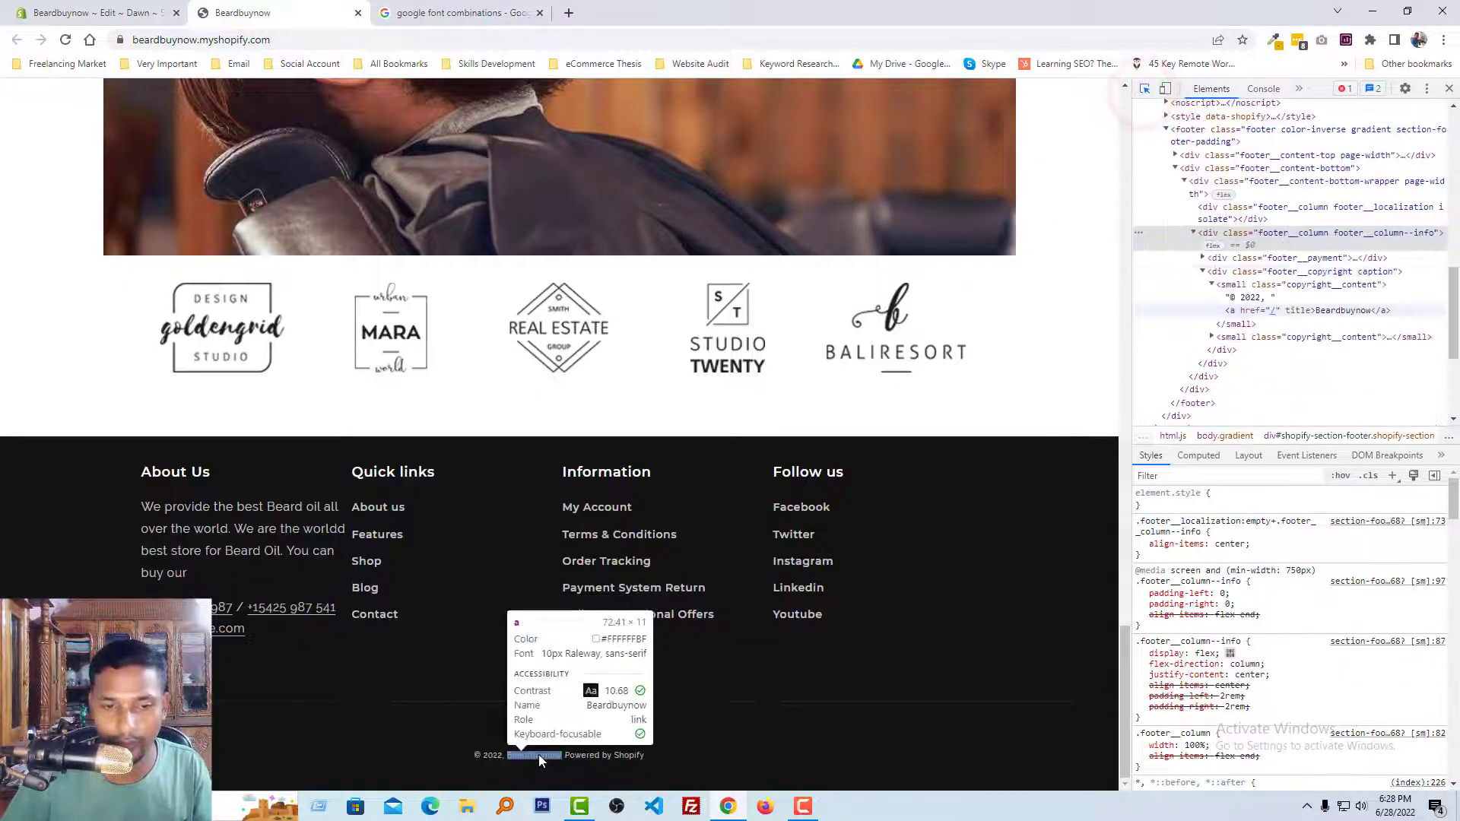
click(538, 755)
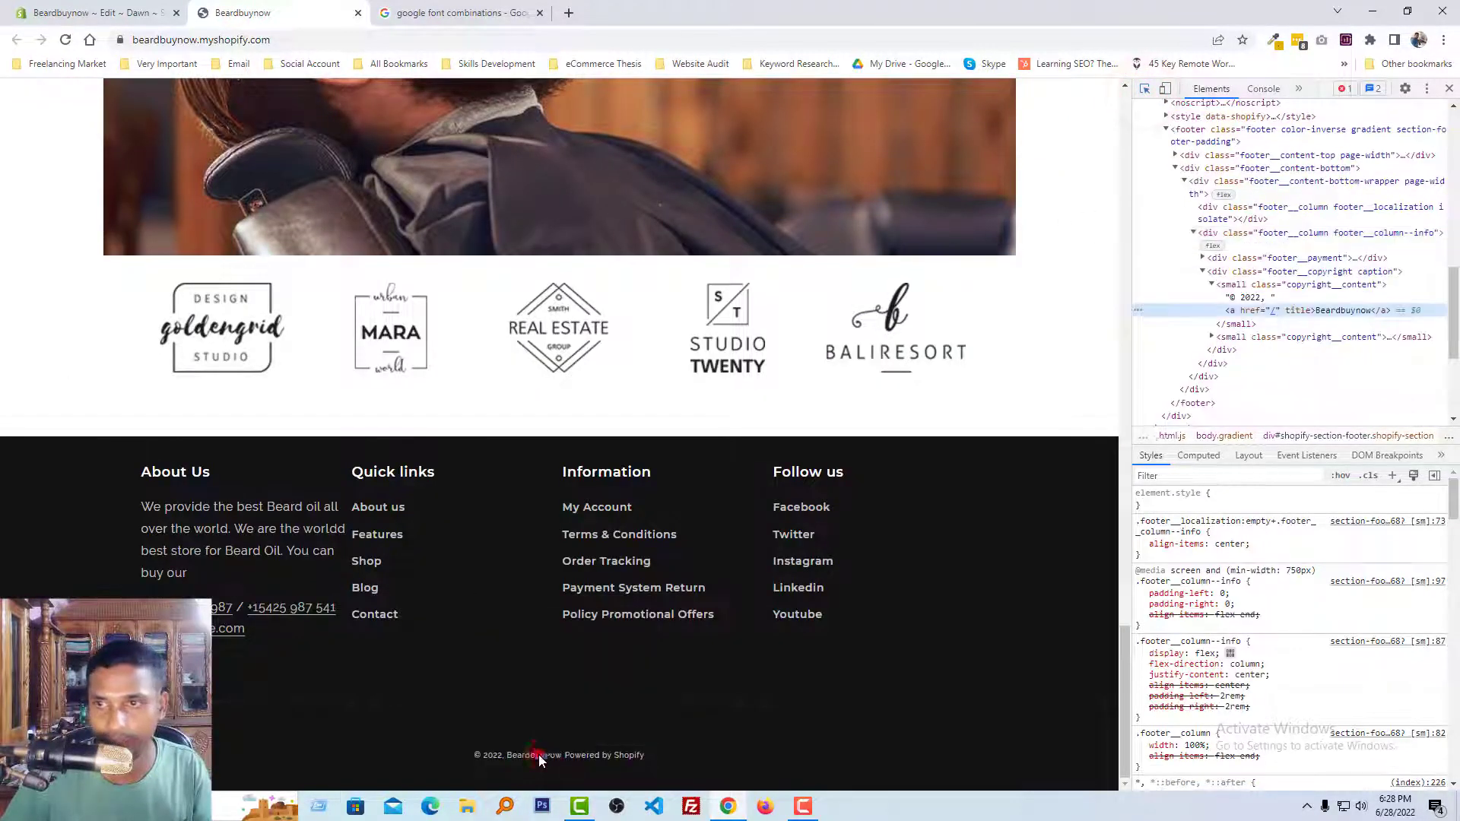
Select the copyright__content class name of the small element that encloses the footer's store name link.
click(1276, 284)
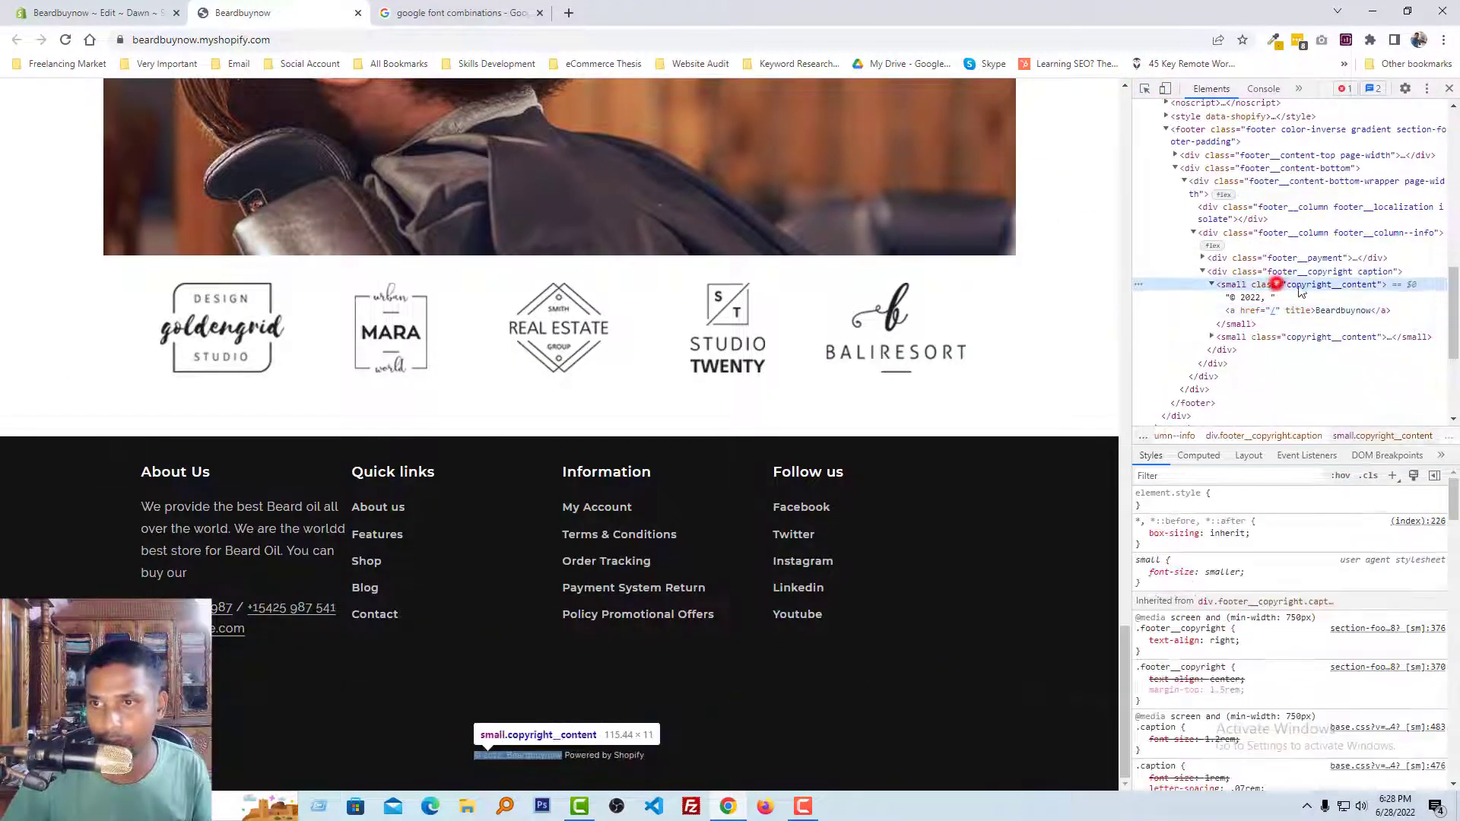
click(1317, 284)
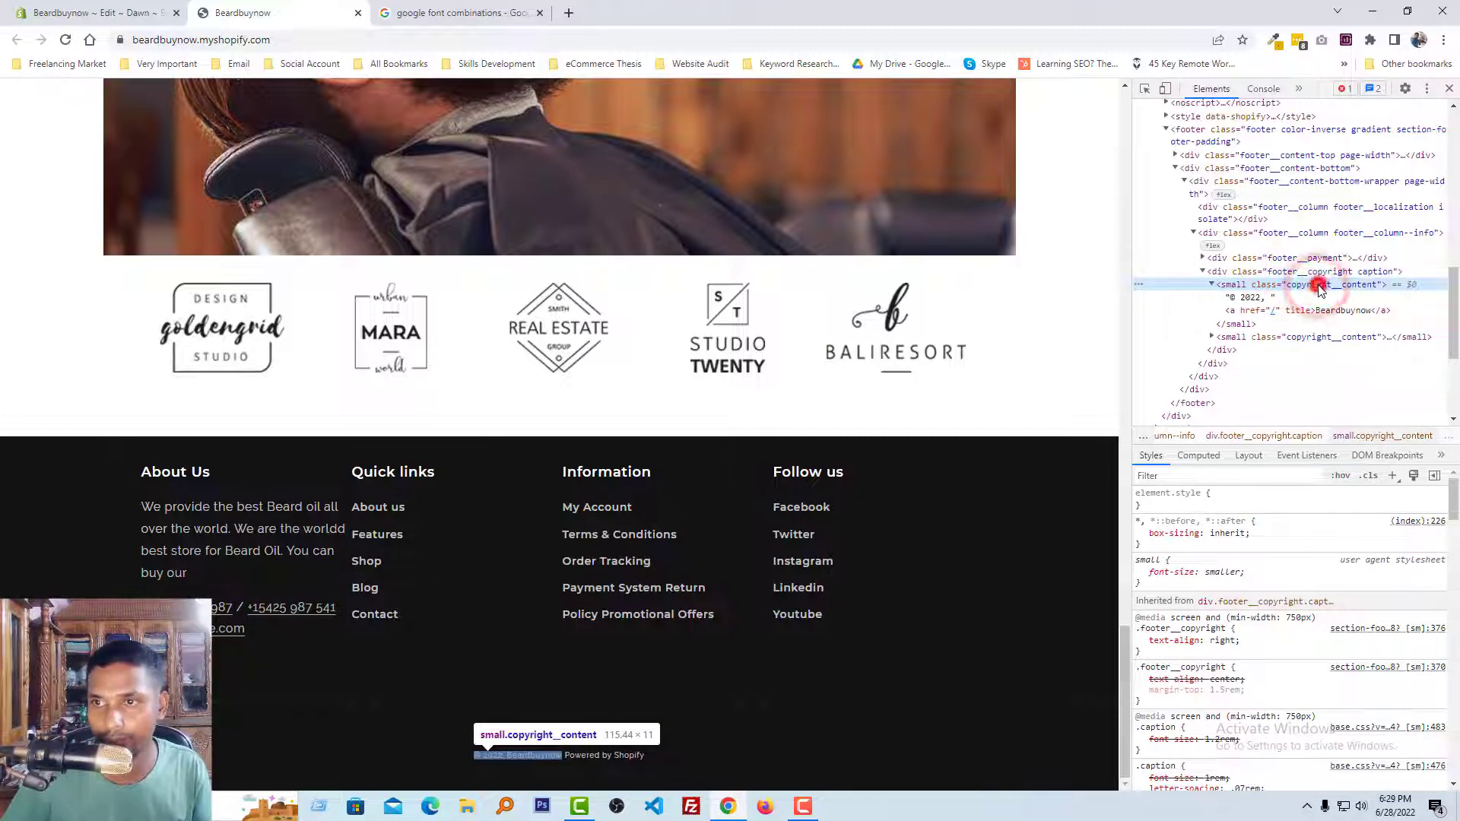
double_click(1317, 284)
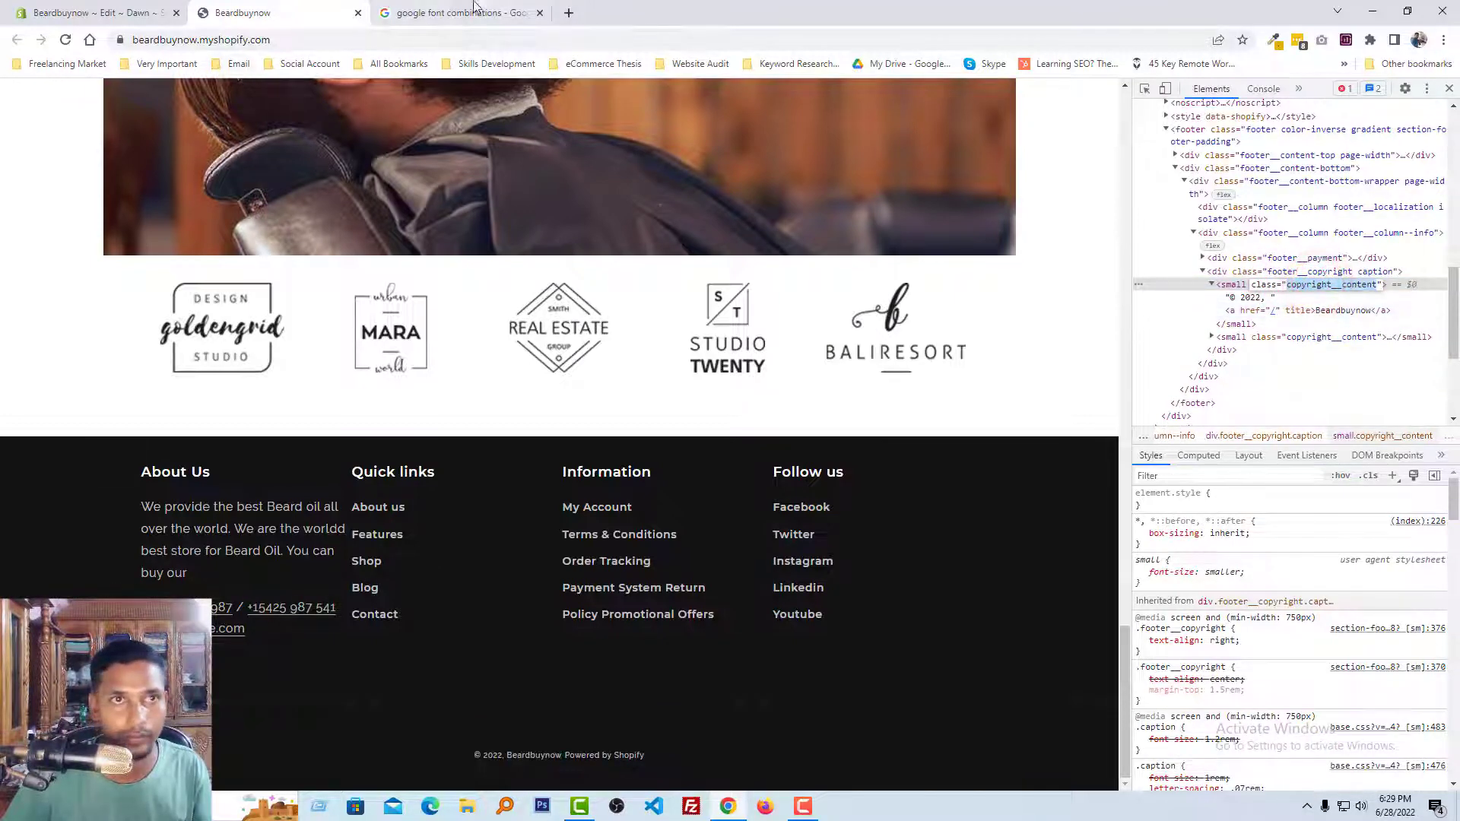
Find copyright__content in footer.liquid, delete the small element containing powered_by_link, and save the file.
click(84, 12)
key(ctrl+f)
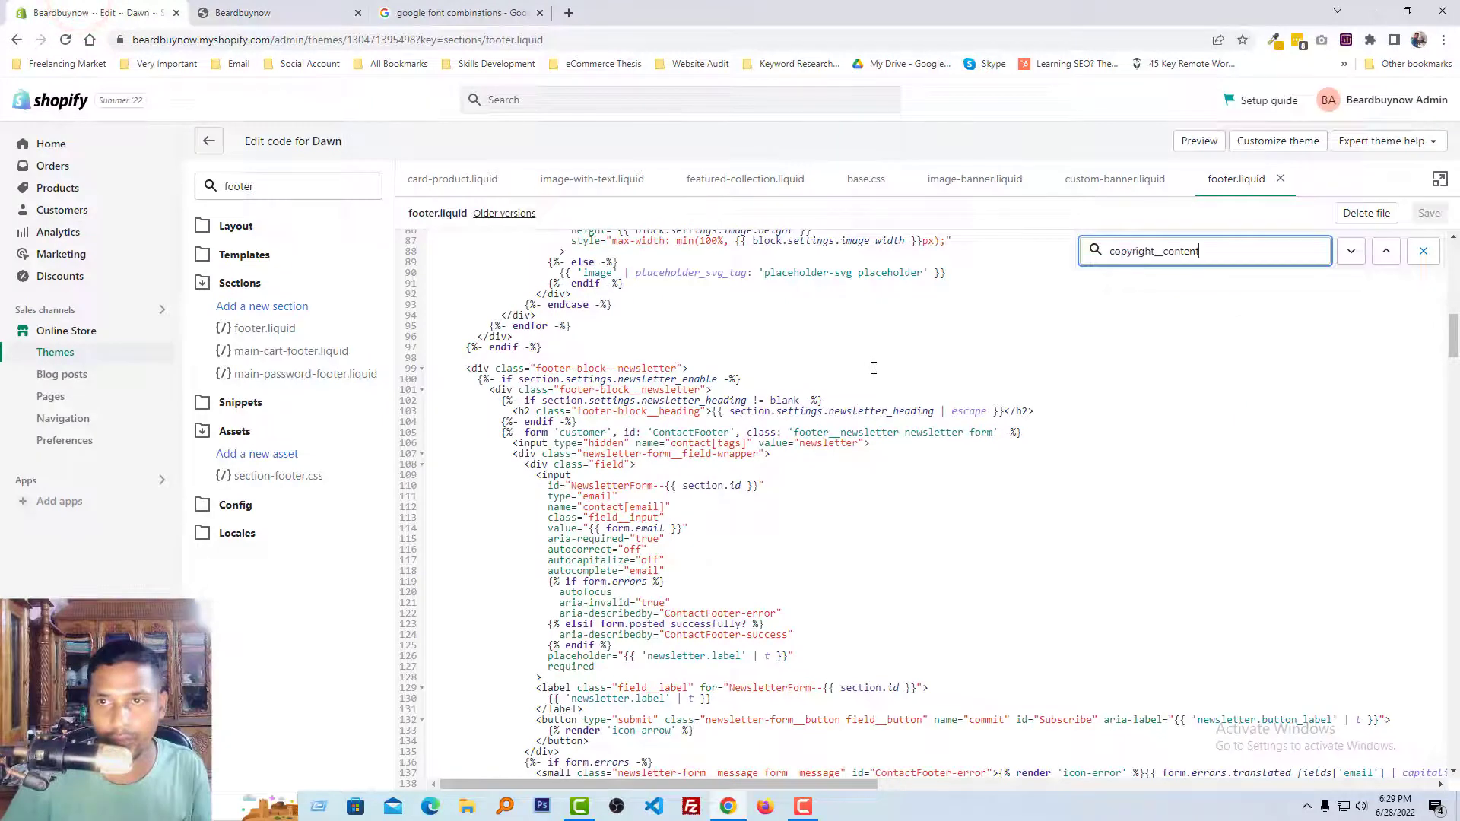
key(Return)
click(724, 544)
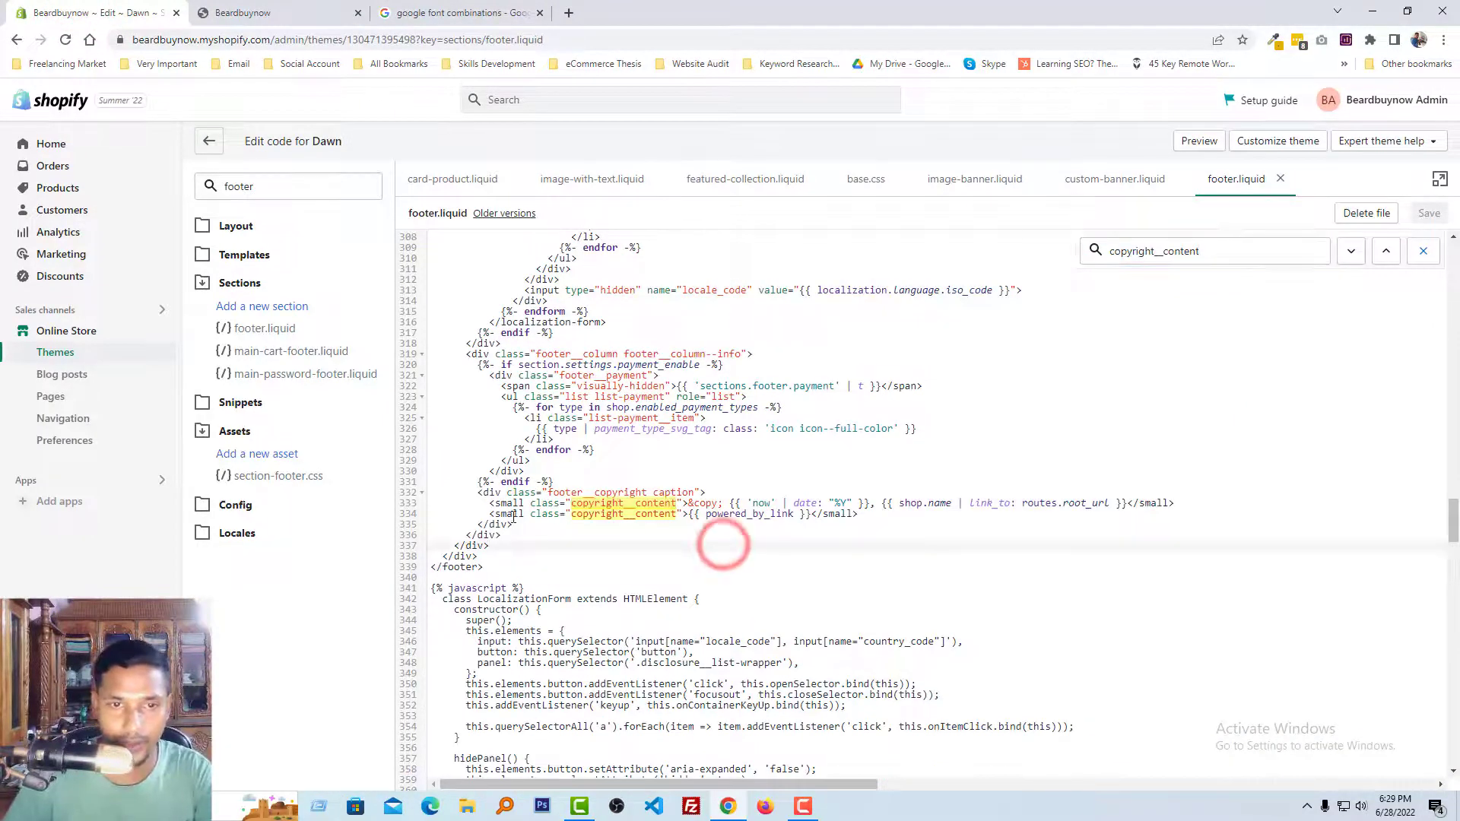
drag(490, 514, 1192, 506)
key(BackSpace)
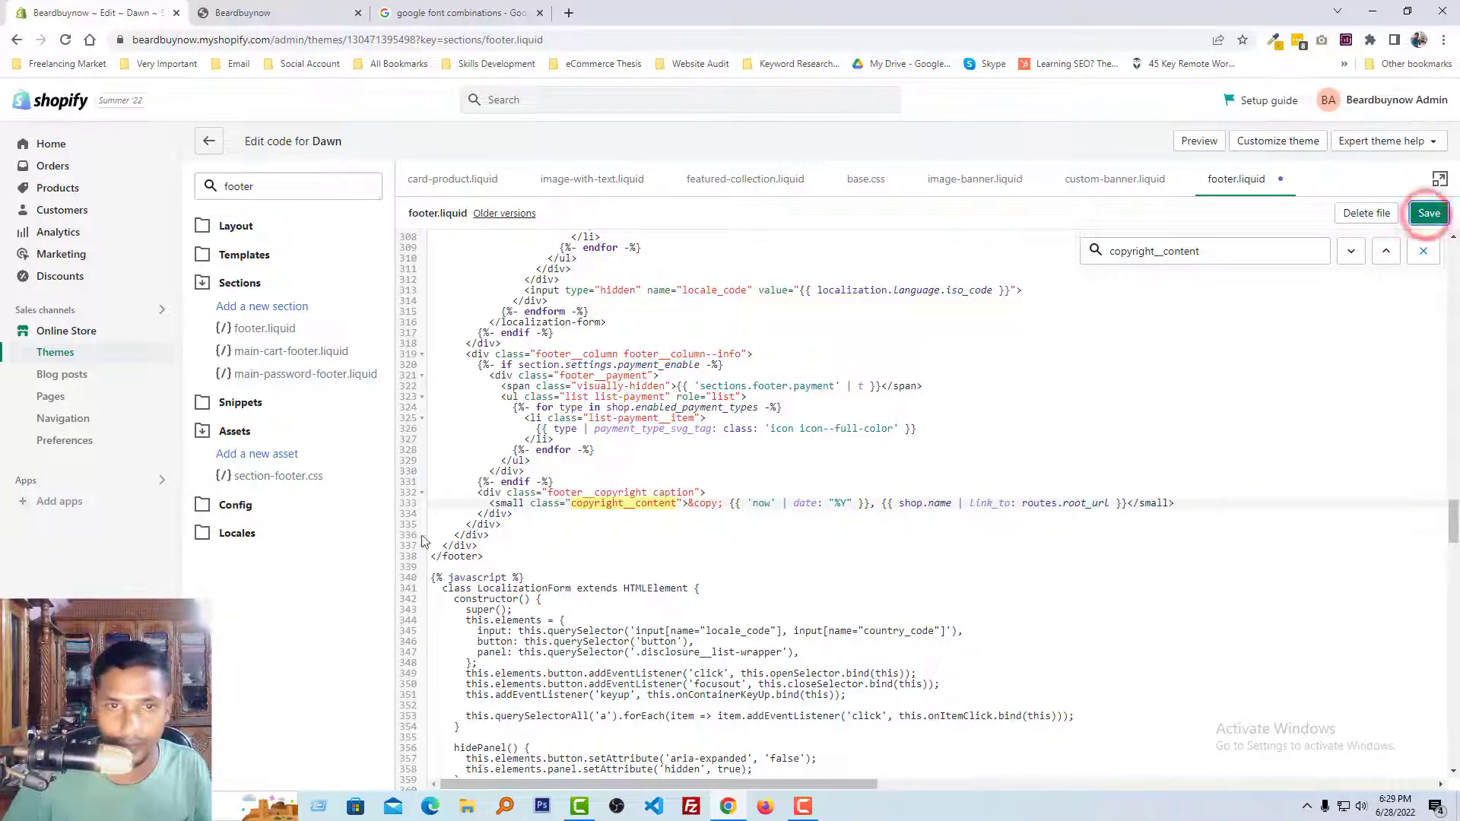
In the storefront's developer tools, add font-size: 18px to the .footer__copyright rule and copy the whole rule.
click(255, 10)
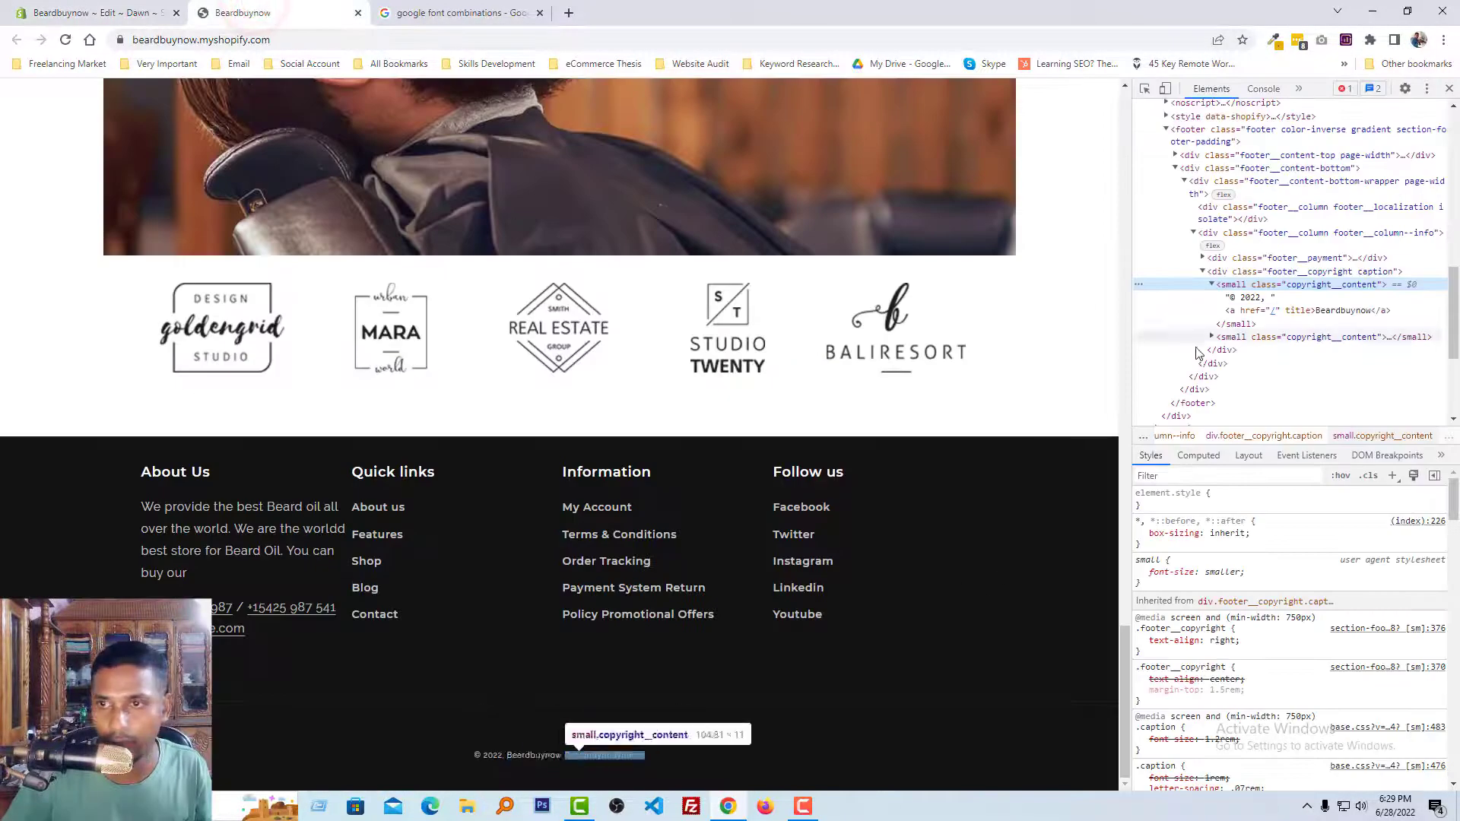
click(1251, 648)
text(font-size: )
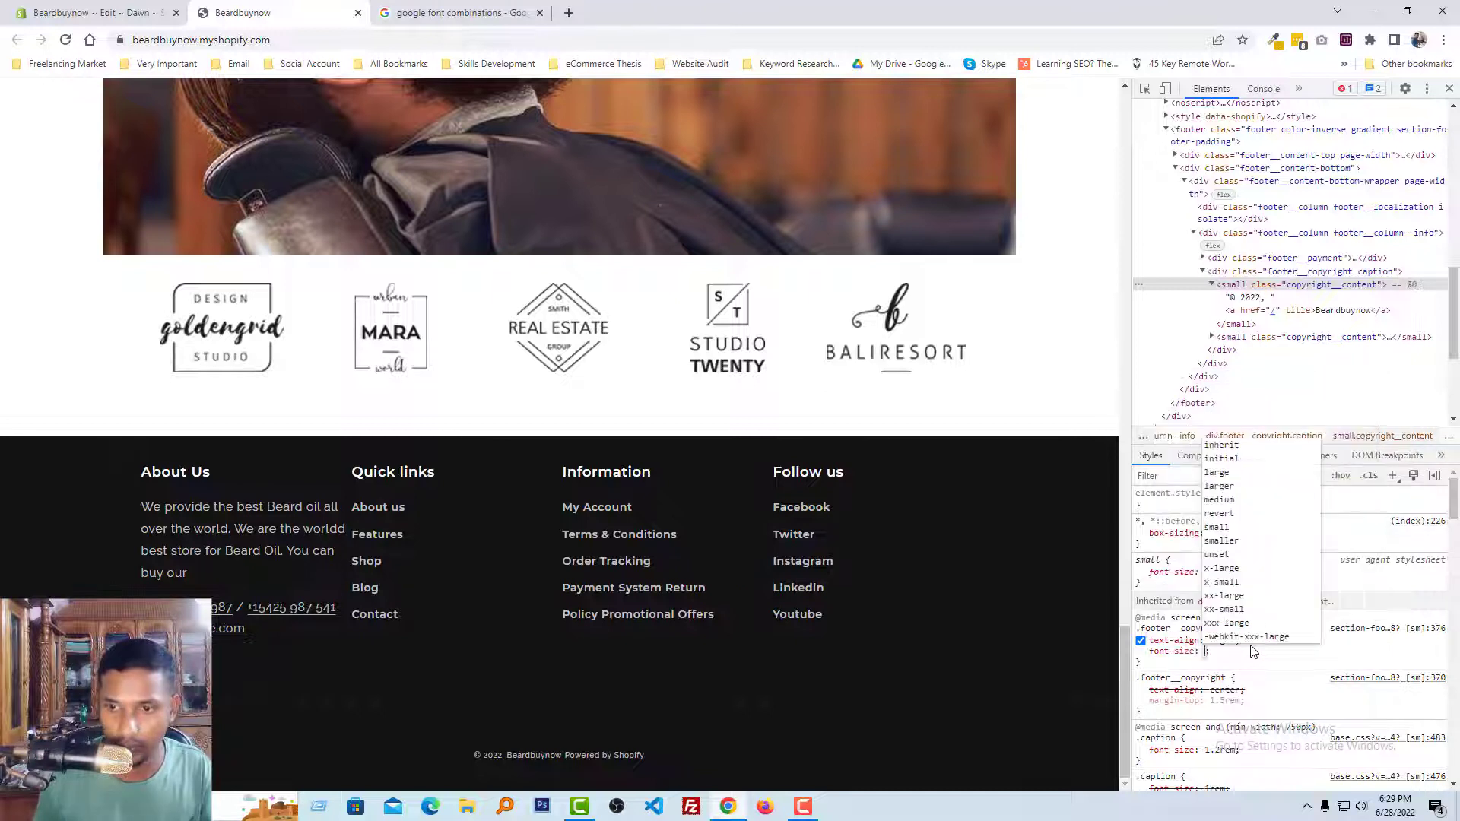
text(18)
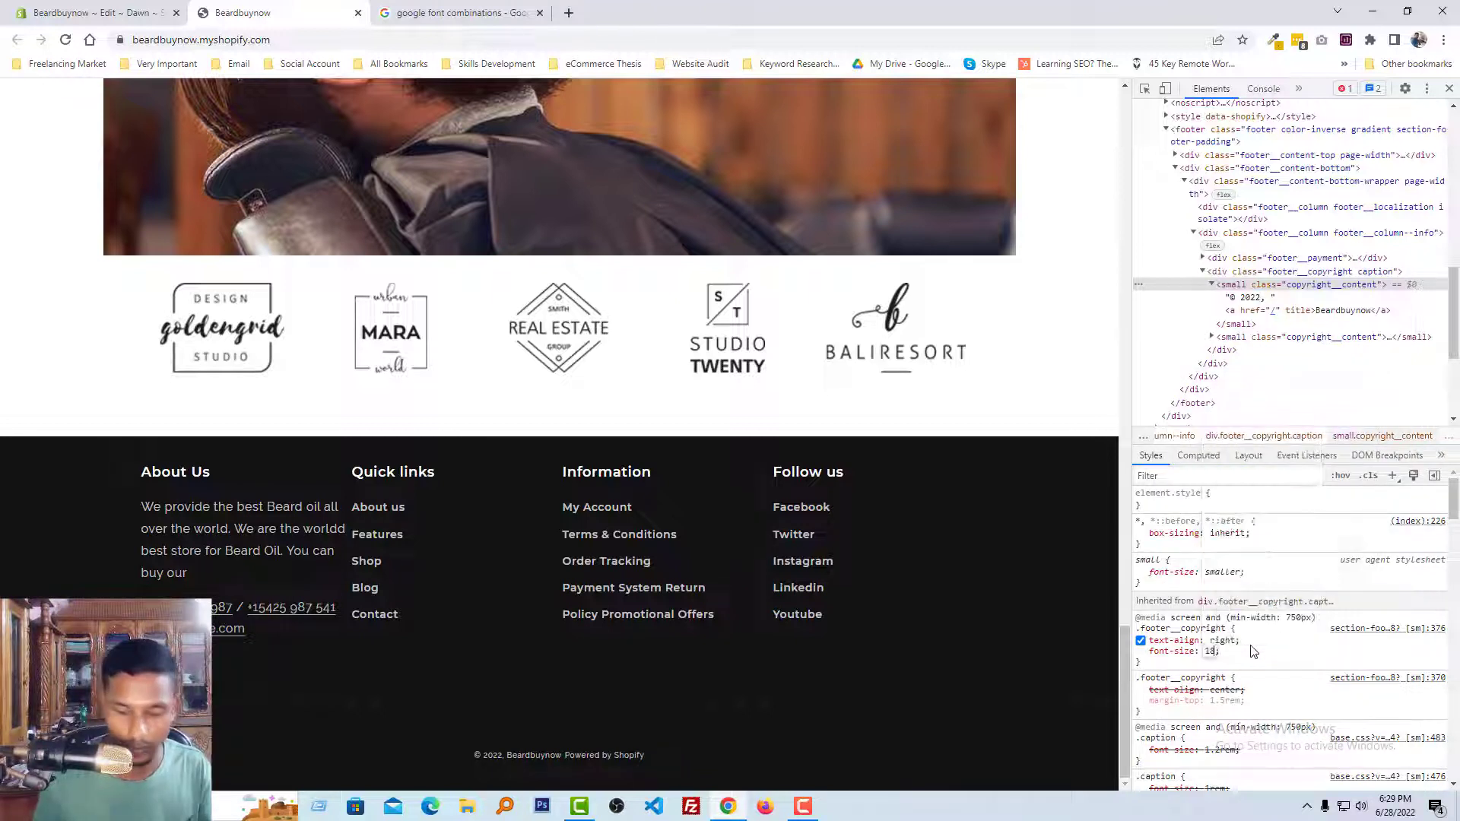
text(px)
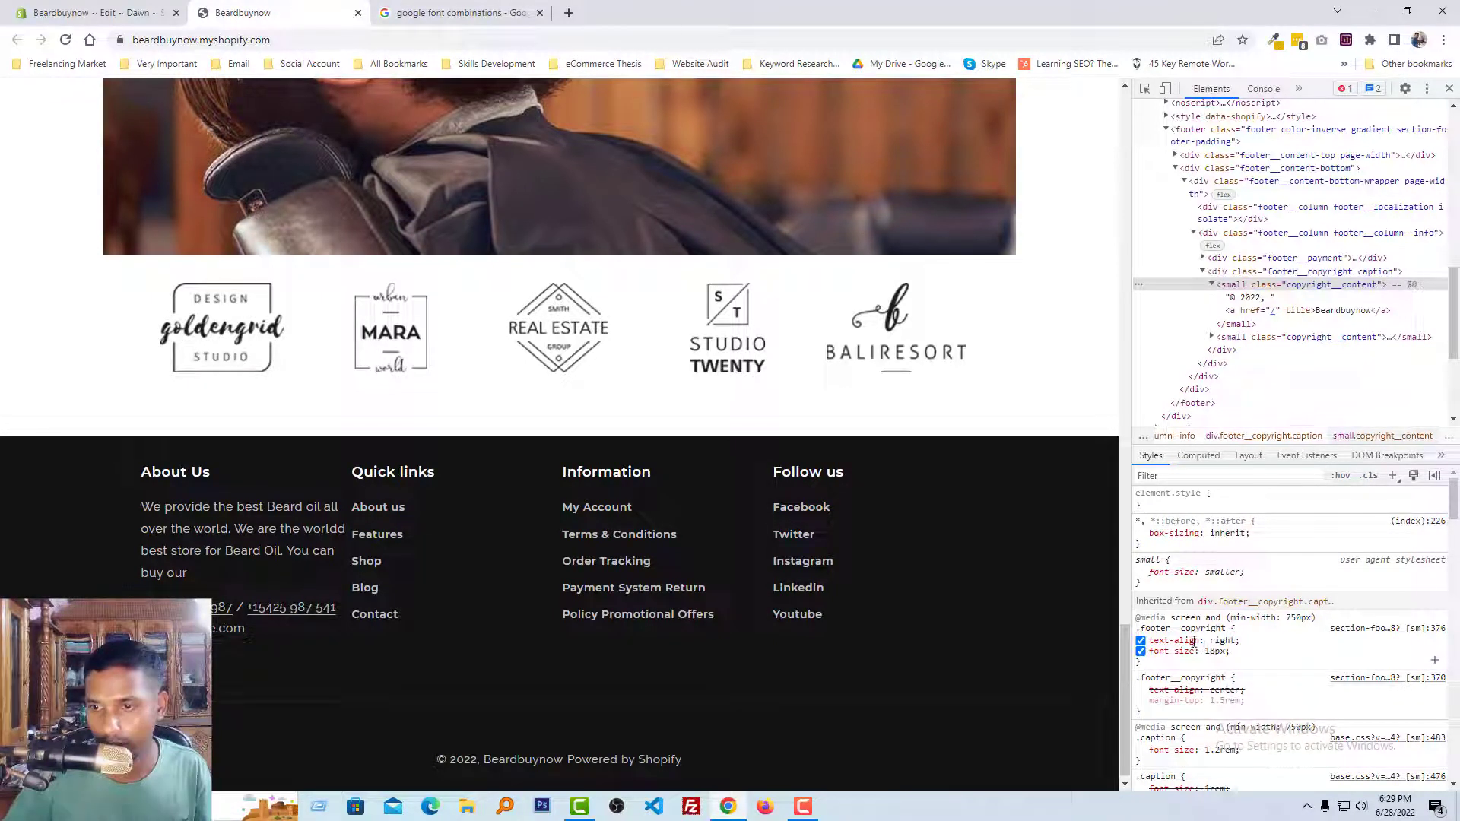
right_click(1188, 633)
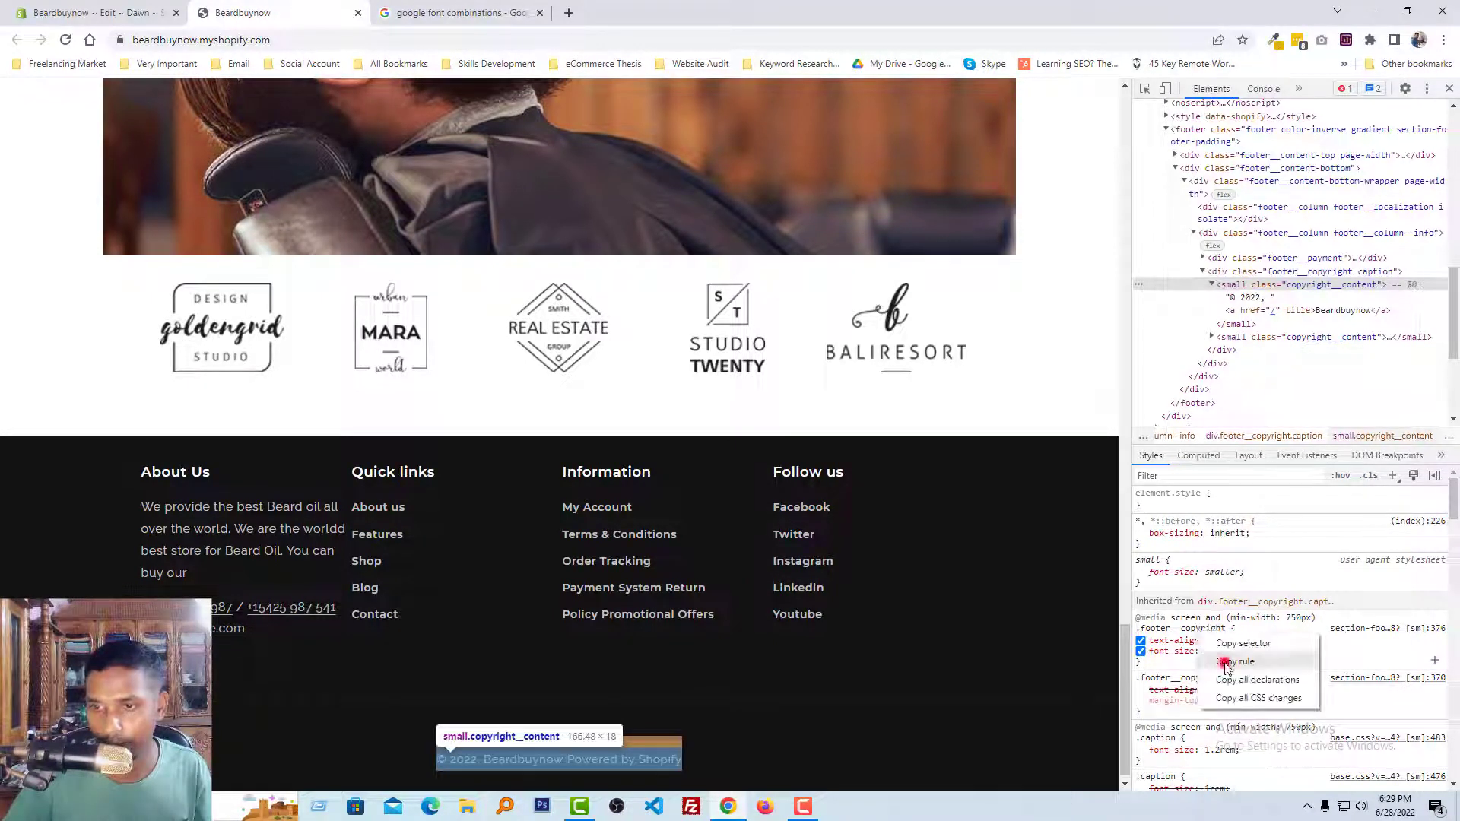
click(1224, 662)
Paste the copied .footer__copyright rule on a new line at the end of base.css in the theme code editor.
click(45, 13)
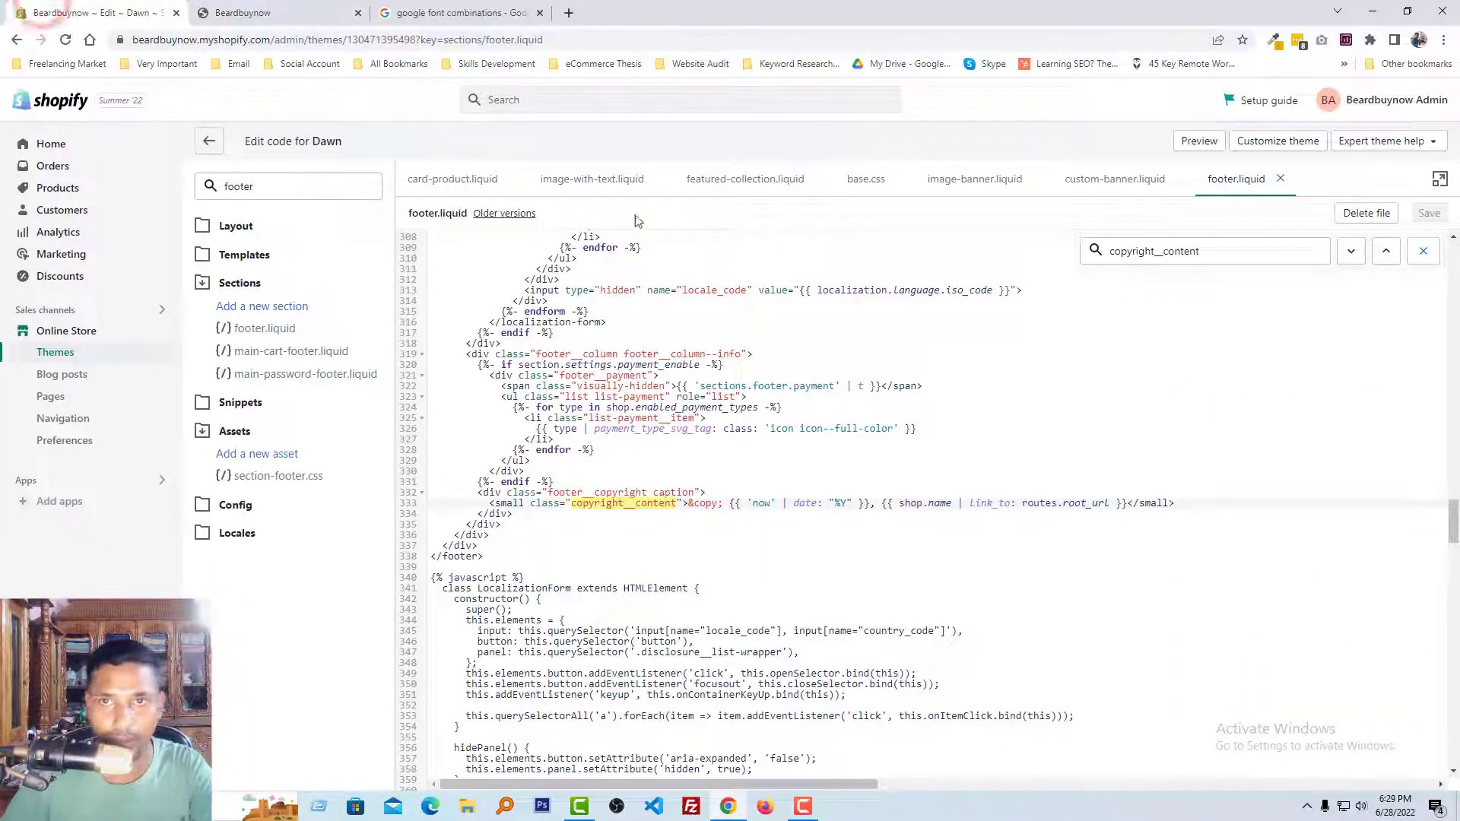
click(853, 183)
scroll(922, 466, down, 4)
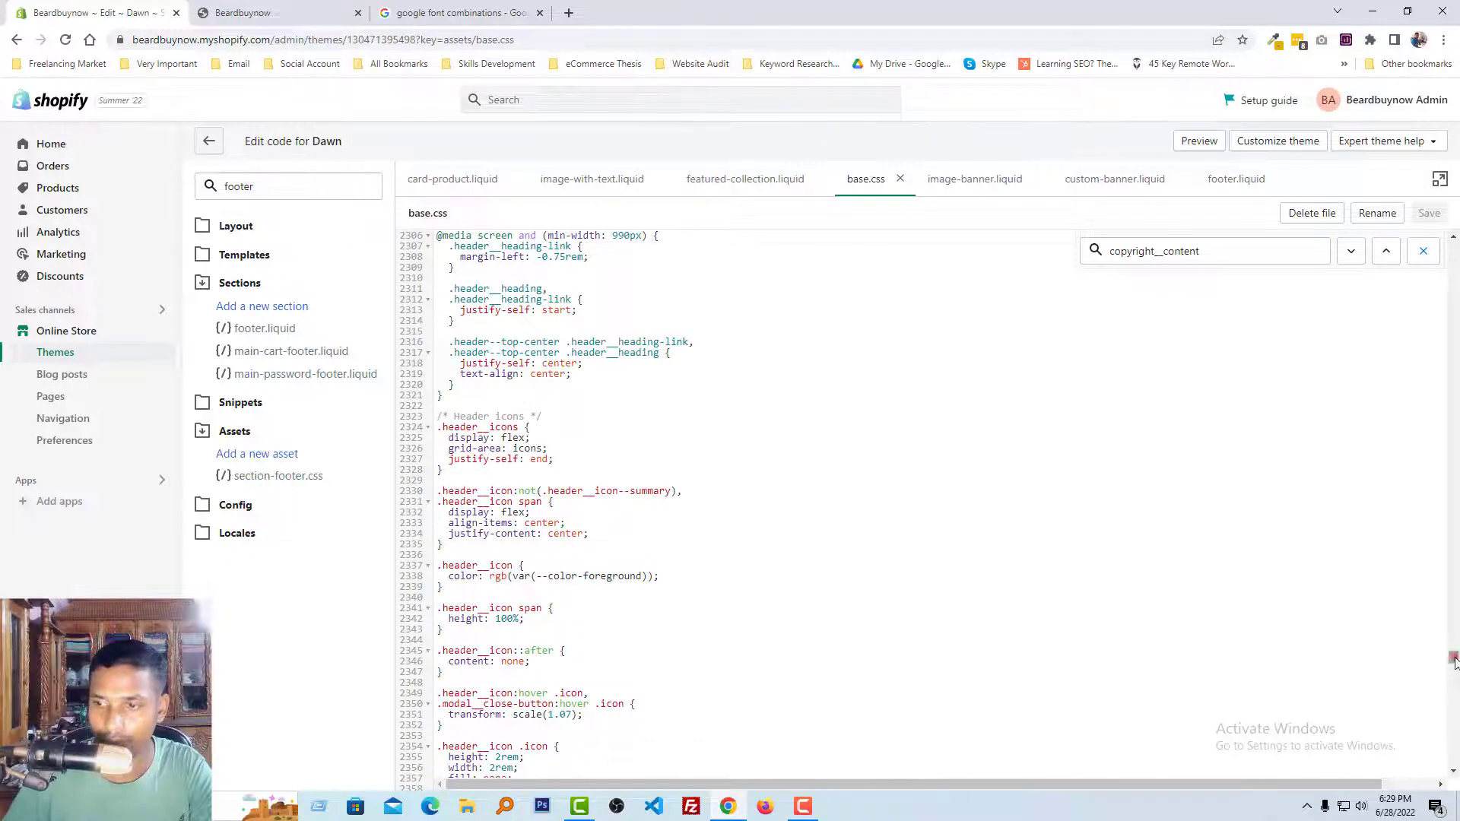
drag(1452, 658, 1452, 761)
click(520, 731)
key(Return)
key(Return)
key(Return)
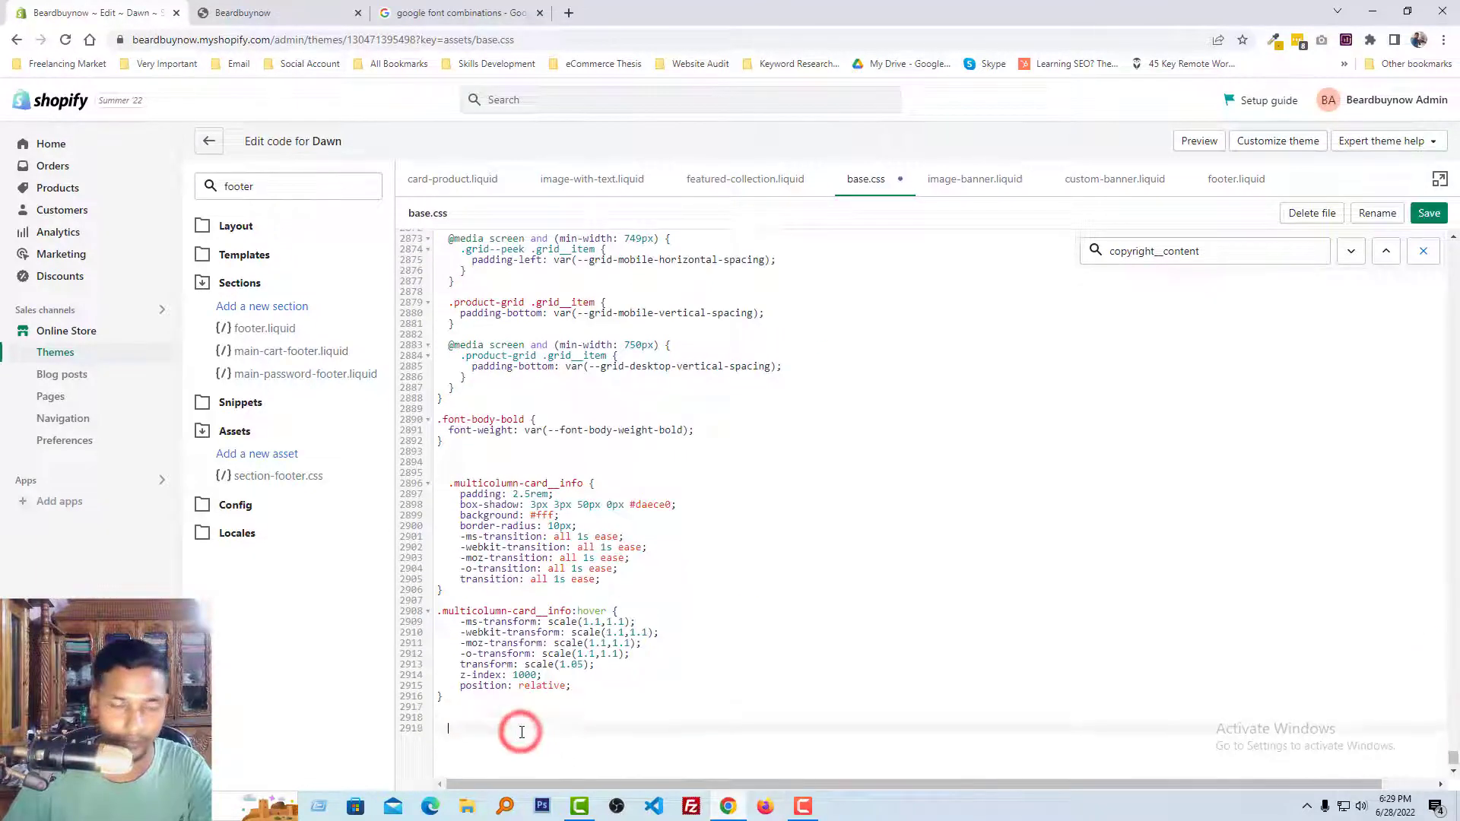
text(.footer__copyright {     text-align: right;     font-size: 18px; })
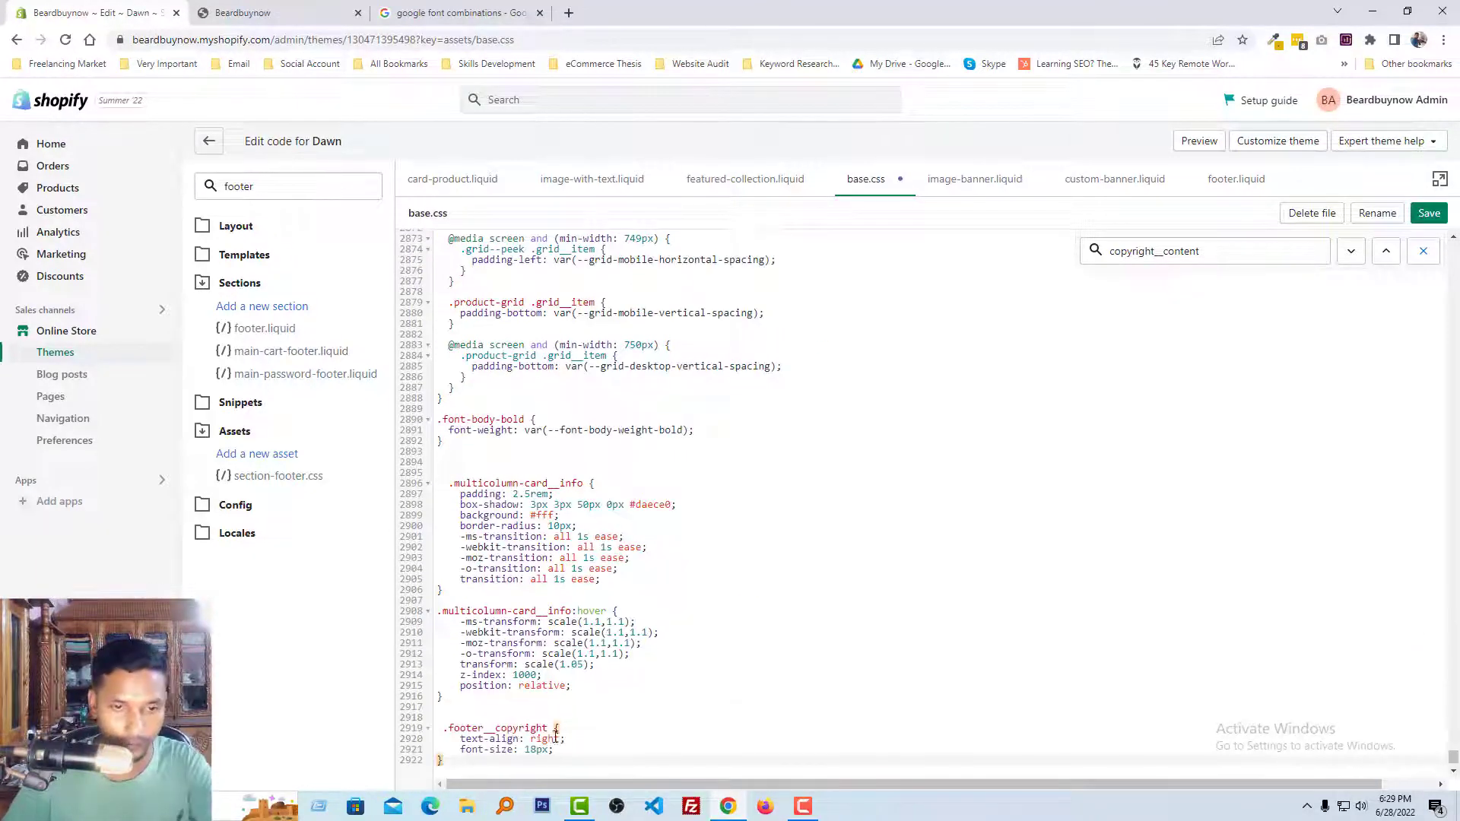
Remove the text-align: right declaration from the new .footer__copyright rule and save base.css.
triple_click(559, 739)
key(BackSpace)
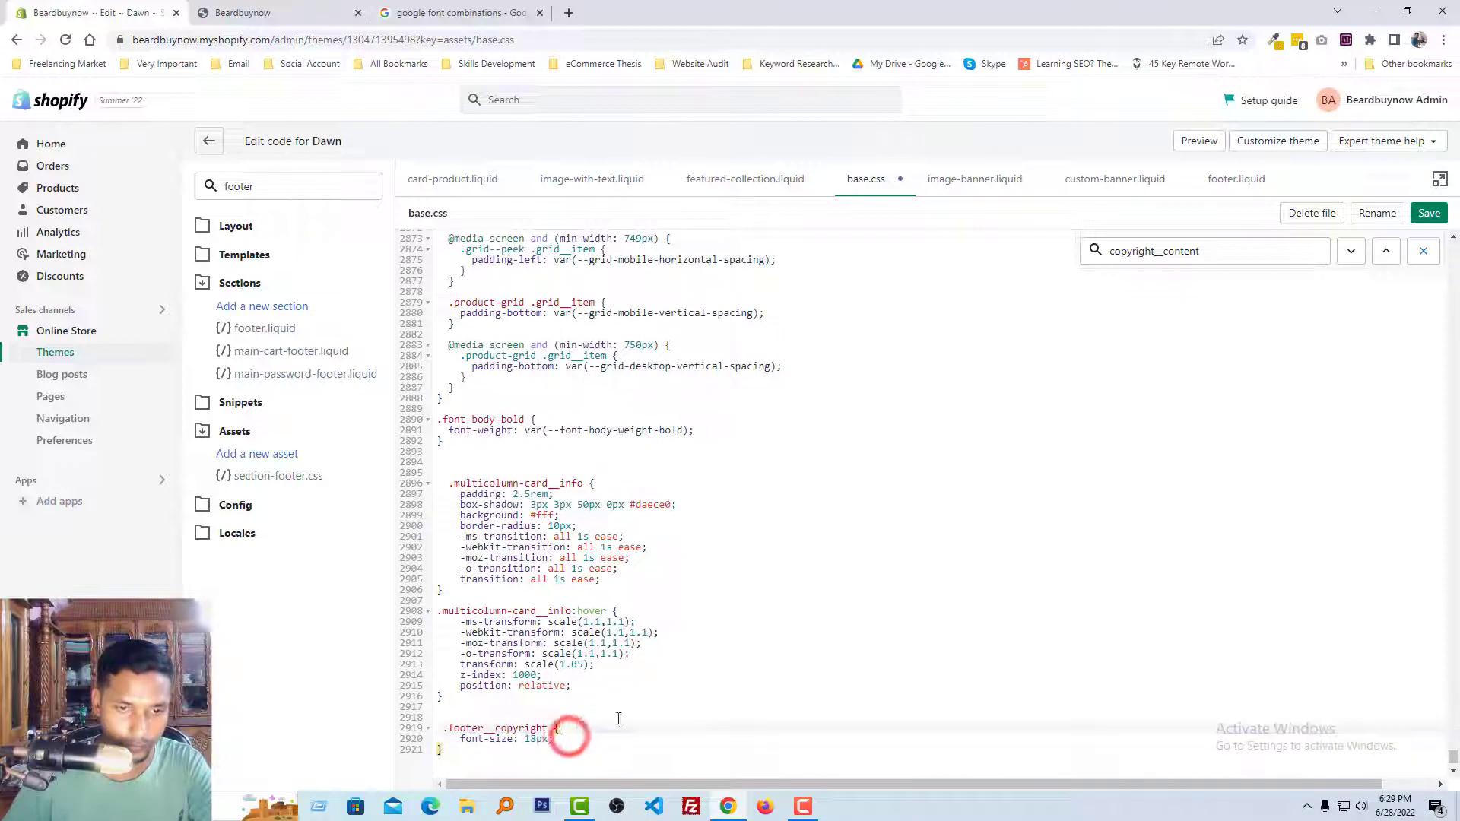
click(1429, 213)
Close the storefront's developer tools, reload the page, and check the footer copyright line and the rest of the home page.
click(281, 11)
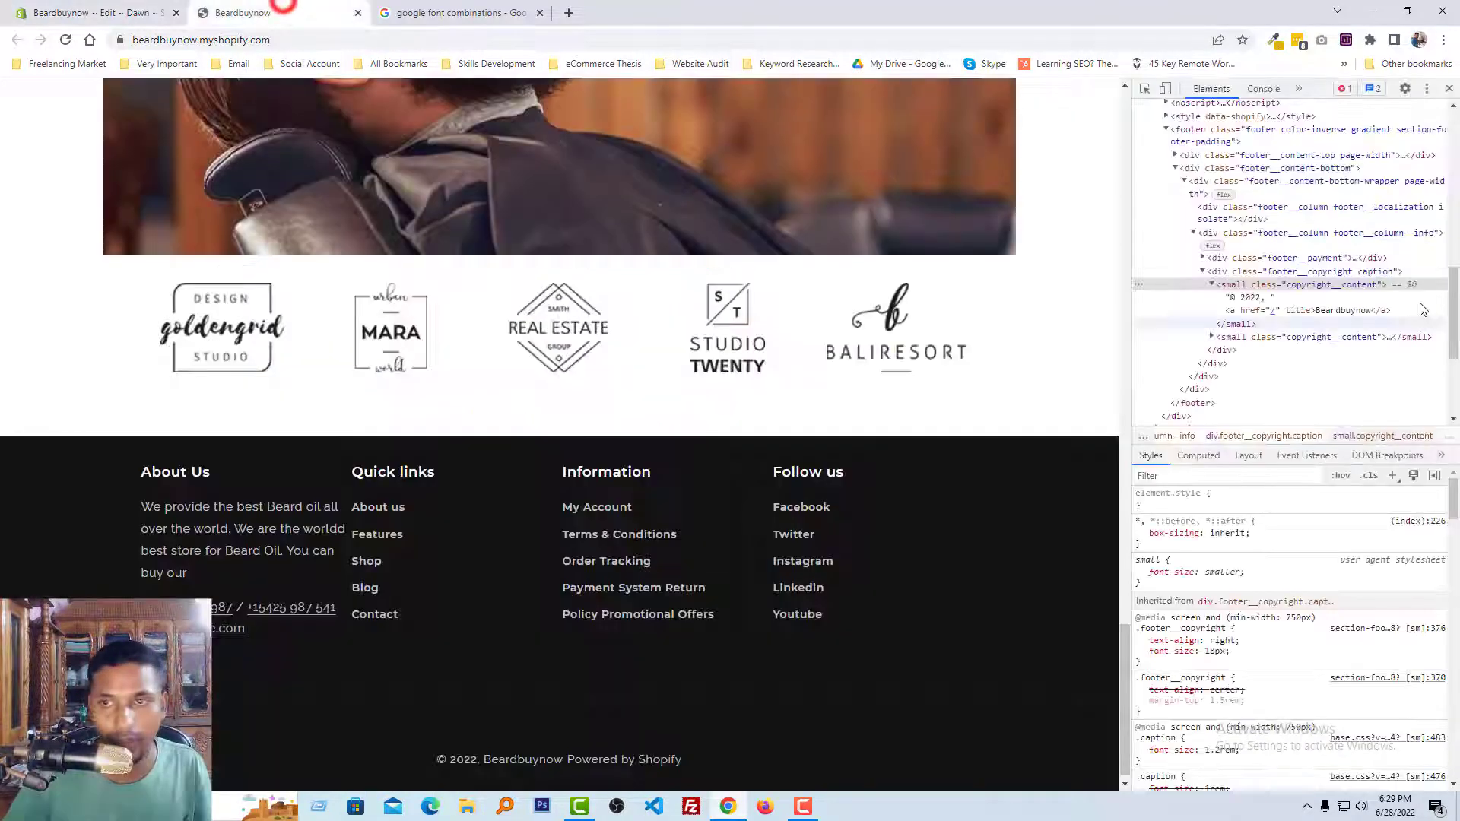
click(1448, 88)
key(F5)
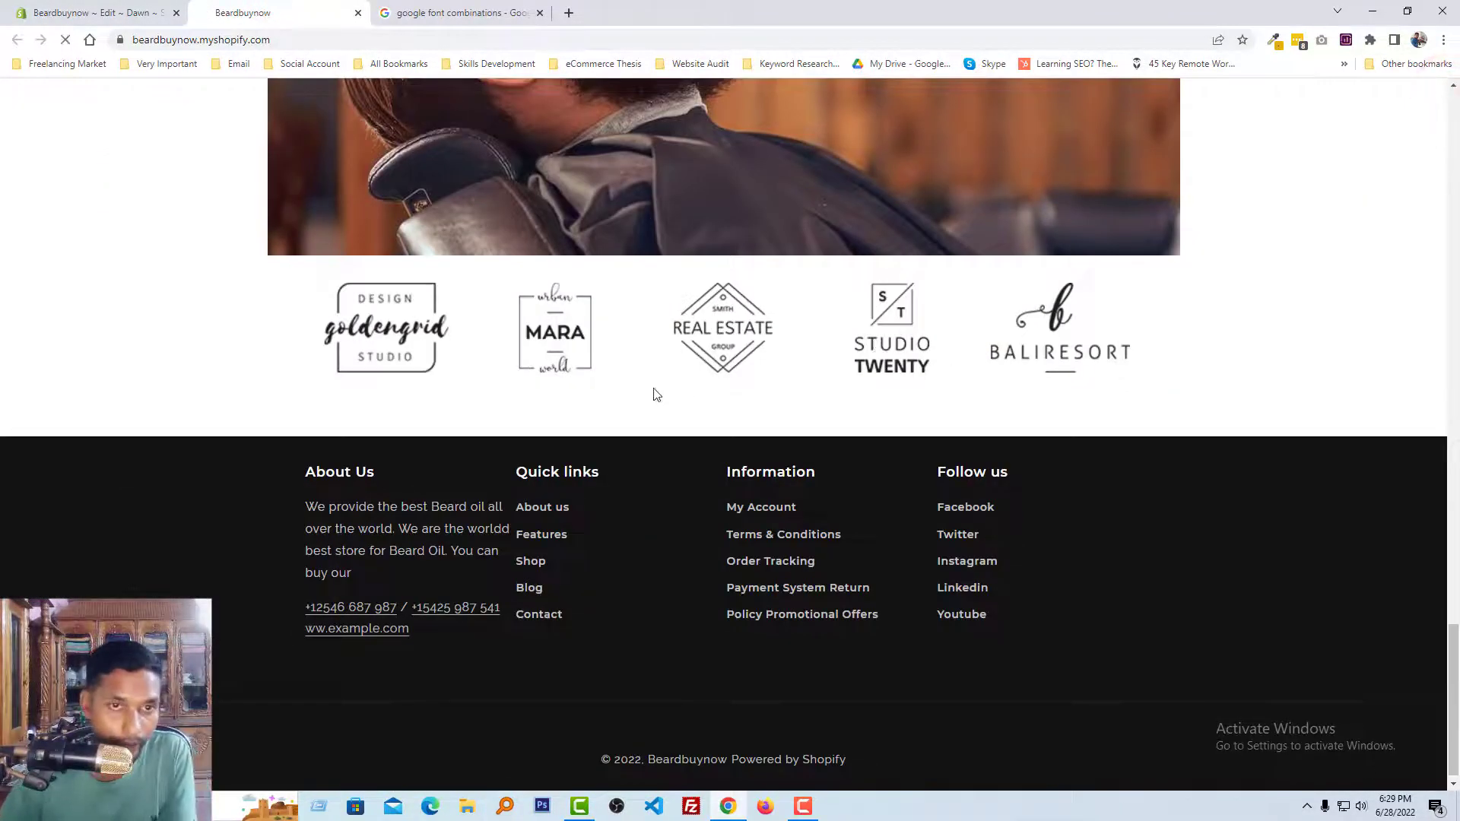
scroll(489, 380, down, 20)
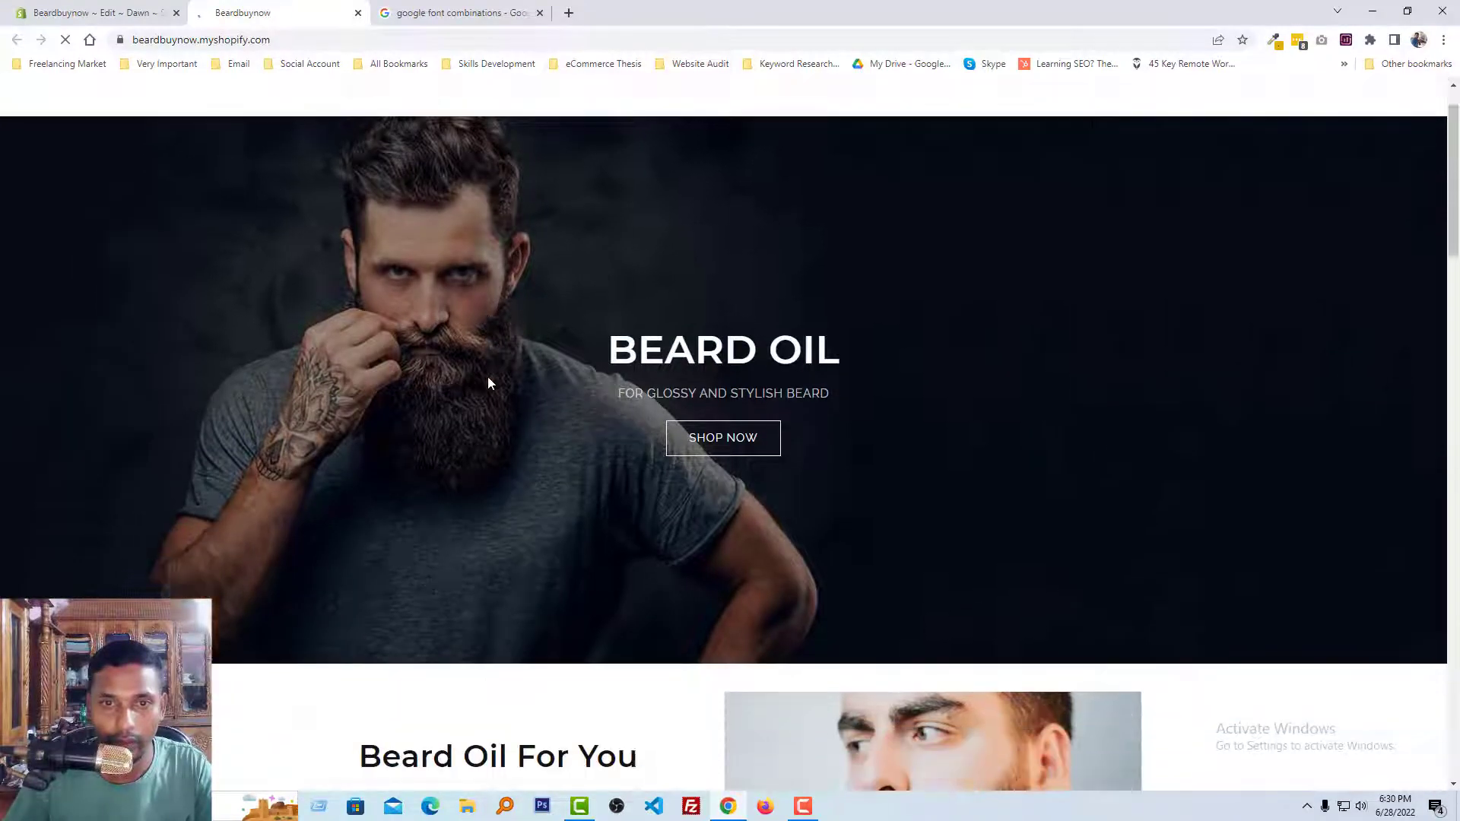
scroll(522, 523, down, 3)
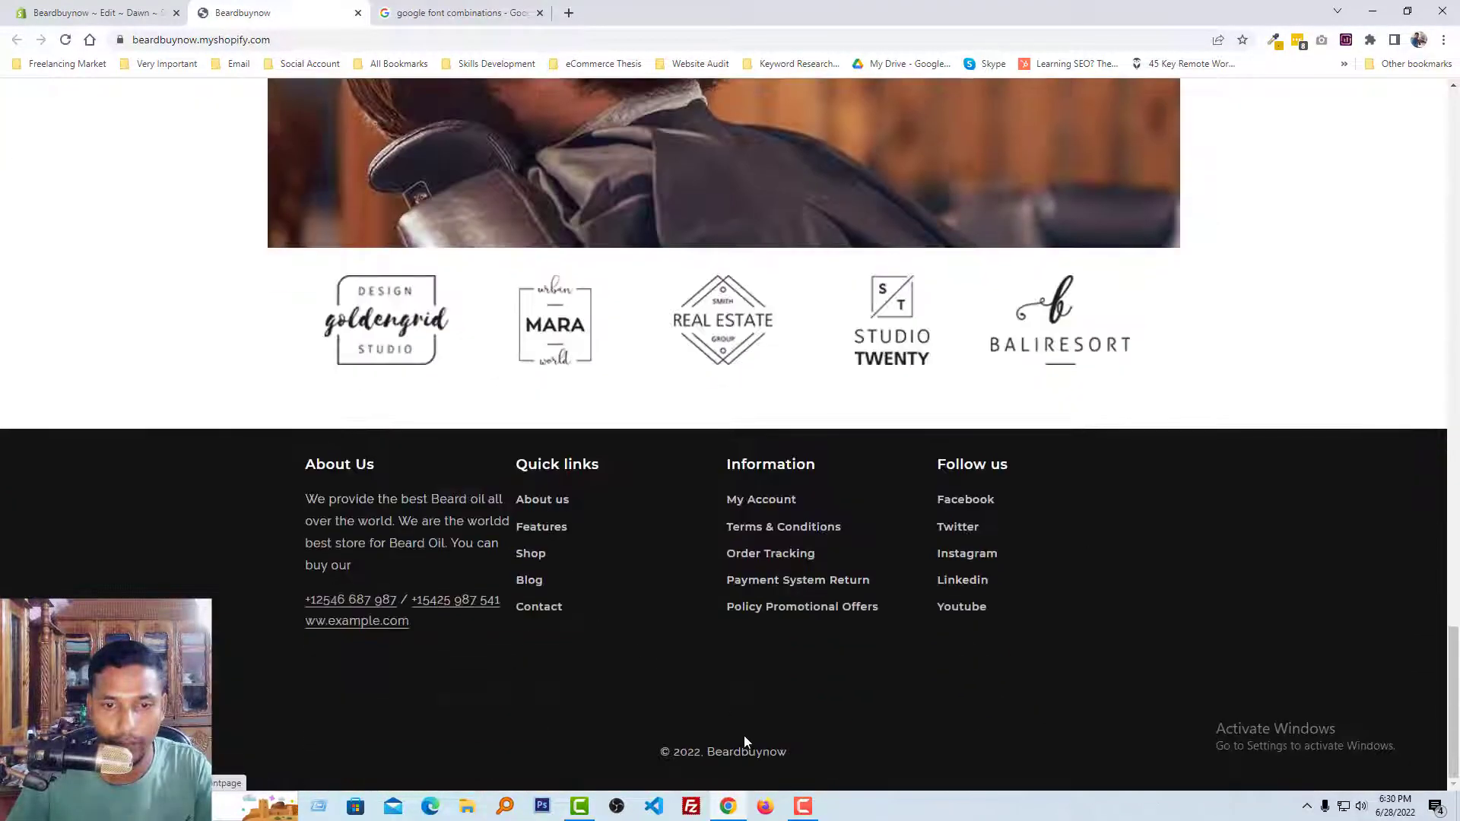
scroll(733, 753, up, 20)
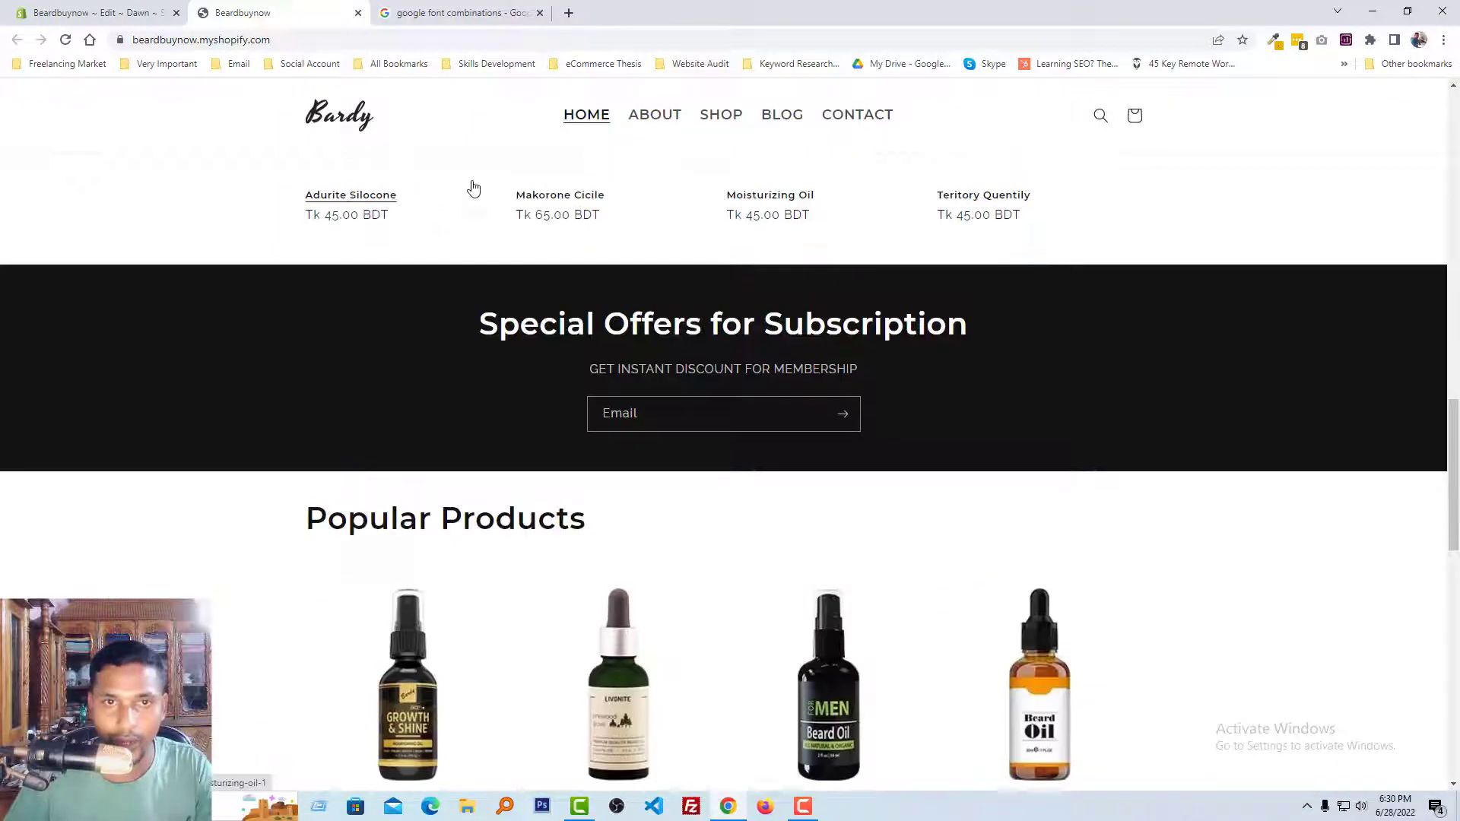
scroll(472, 187, up, 15)
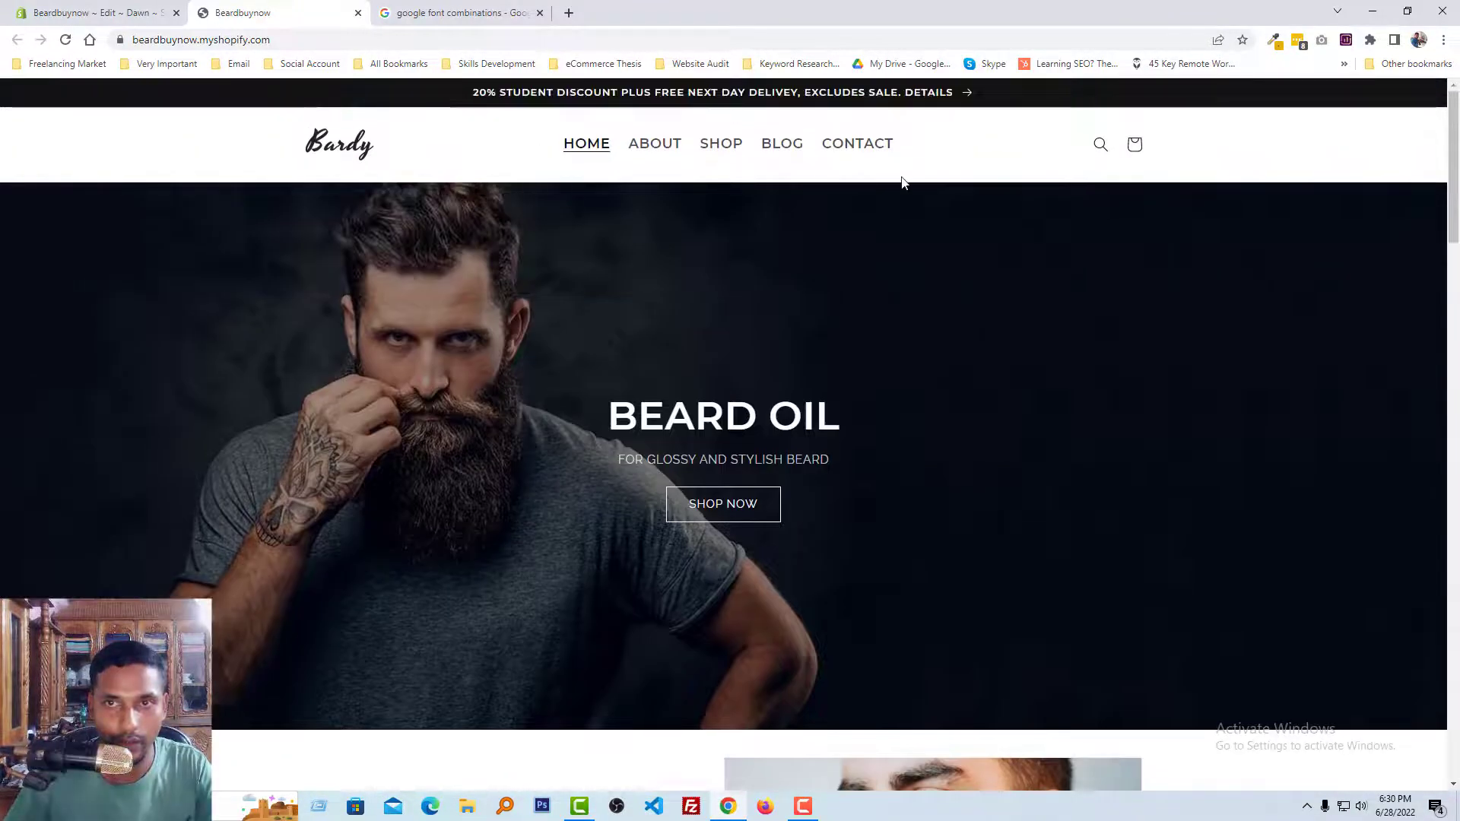